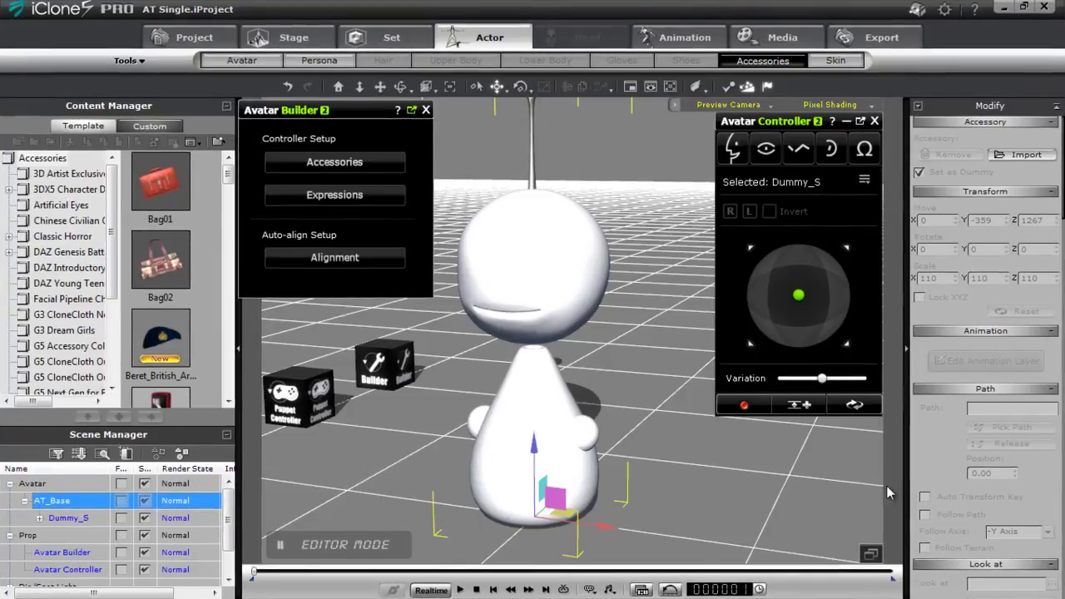
- Test the antenna's direction and variation in the Avatar Controller, and inspect its Brows and Eyes controls
right_drag(587, 270, 582, 312)
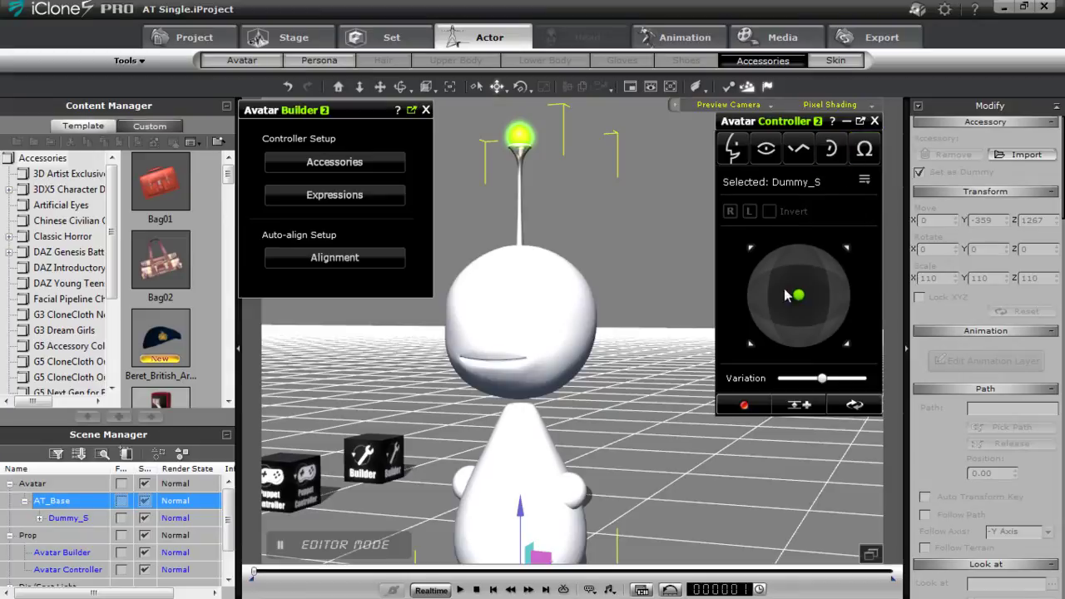
mouse_move(798, 295)
mouse_down()
mouse_move(773, 255)
mouse_move(759, 323)
mouse_move(854, 289)
mouse_move(788, 319)
mouse_move(799, 295)
mouse_up()
mouse_move(806, 380)
mouse_down()
mouse_move(854, 379)
mouse_move(810, 381)
mouse_up()
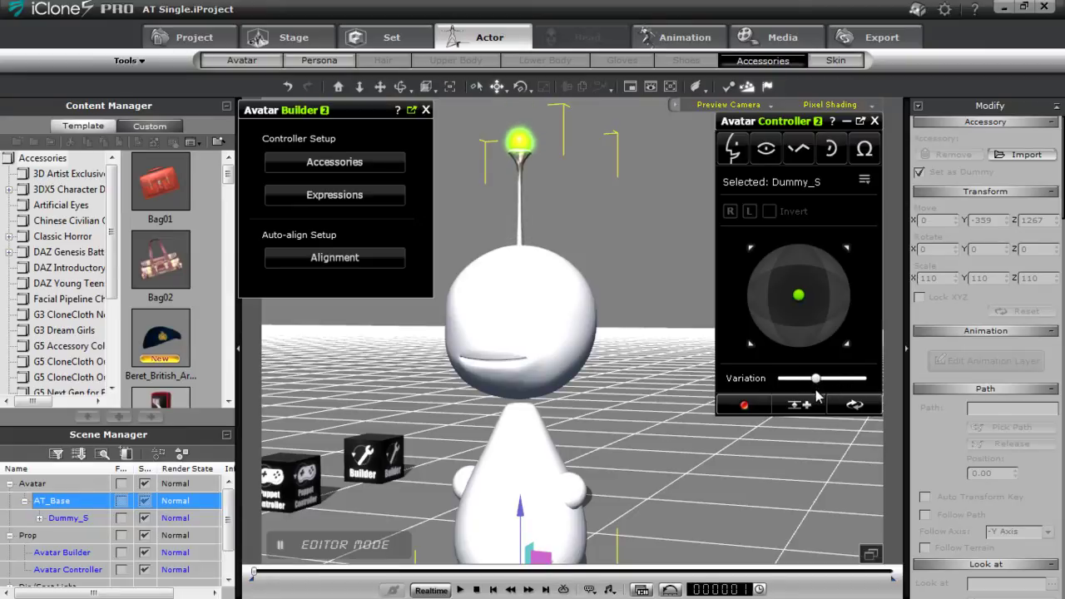
click(805, 152)
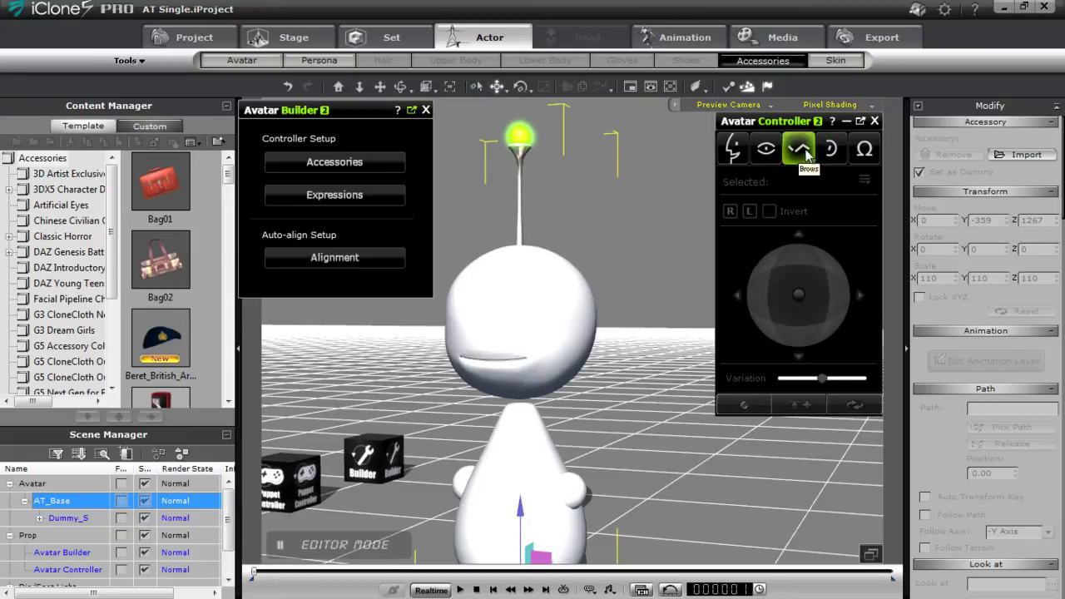
click(766, 150)
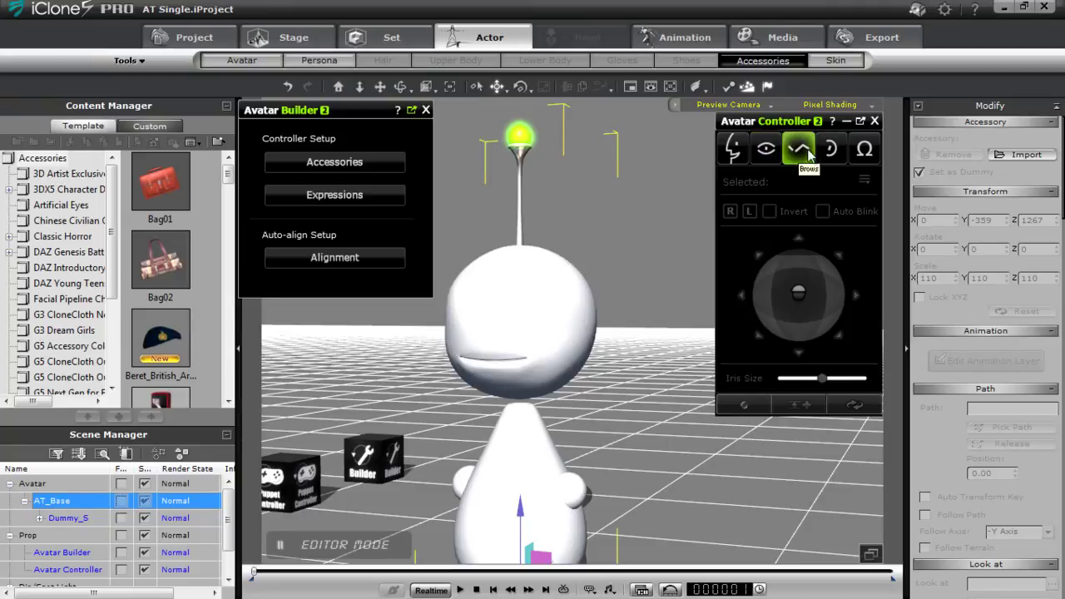
middle_drag(567, 483, 619, 401)
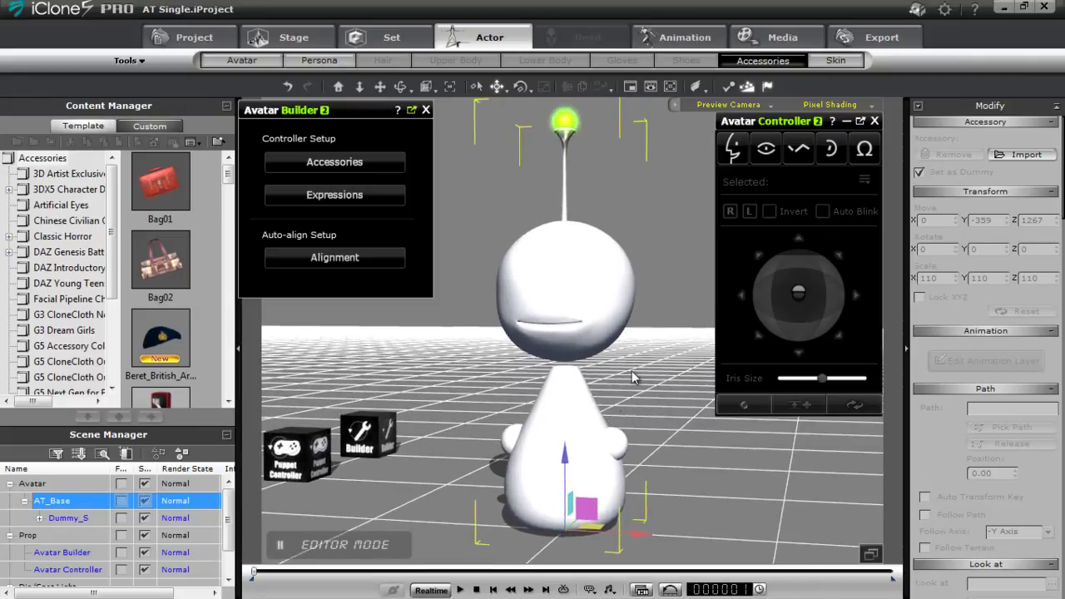
- Load the custom AT Base props Eyebrow_L and Eyebrow_R into the scene
click(404, 42)
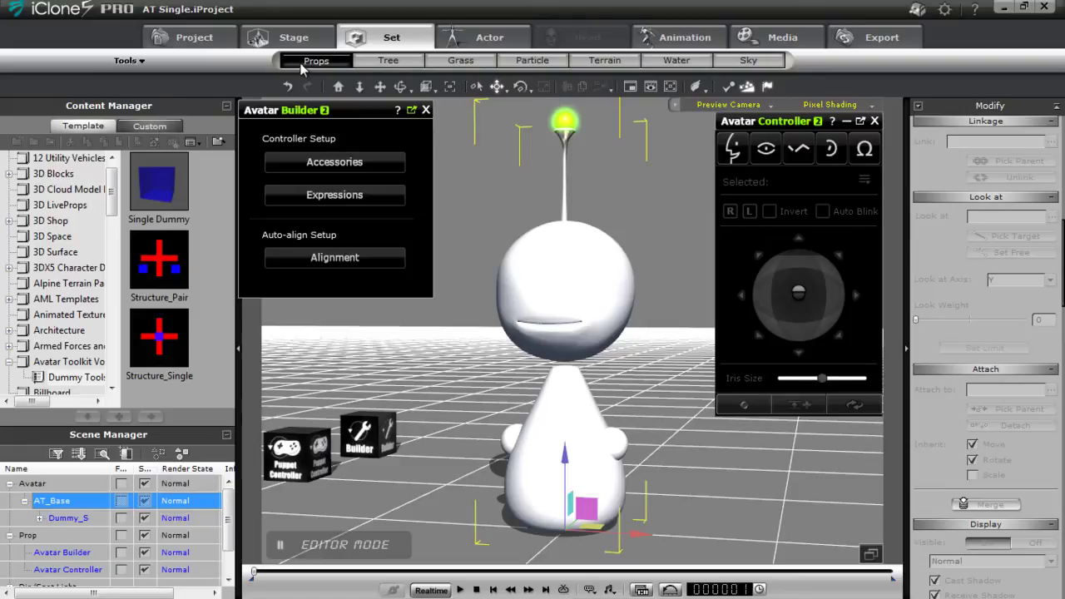
click(158, 126)
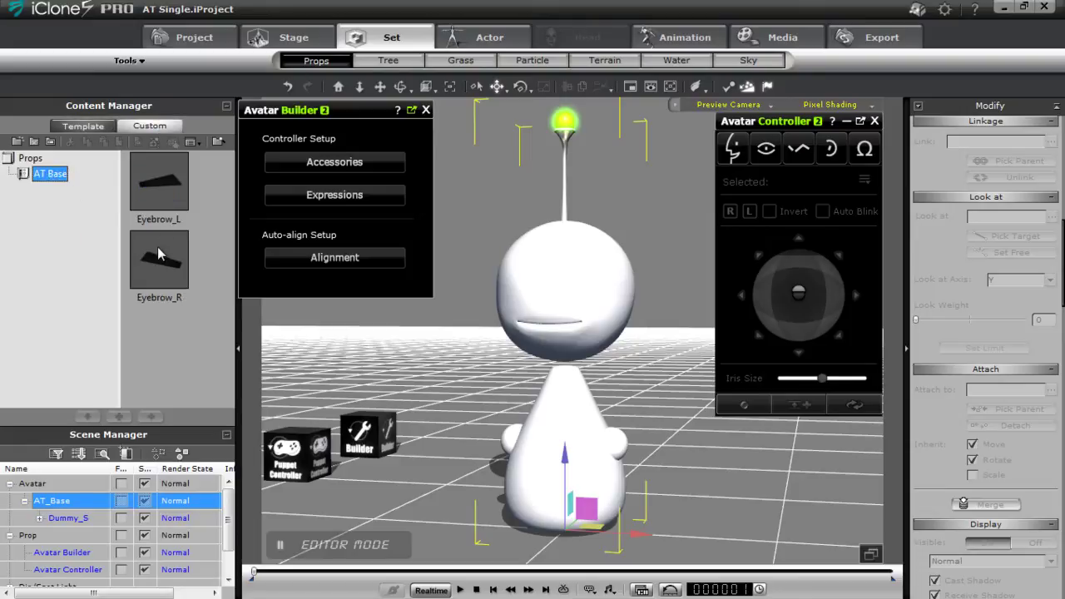
double_click(164, 182)
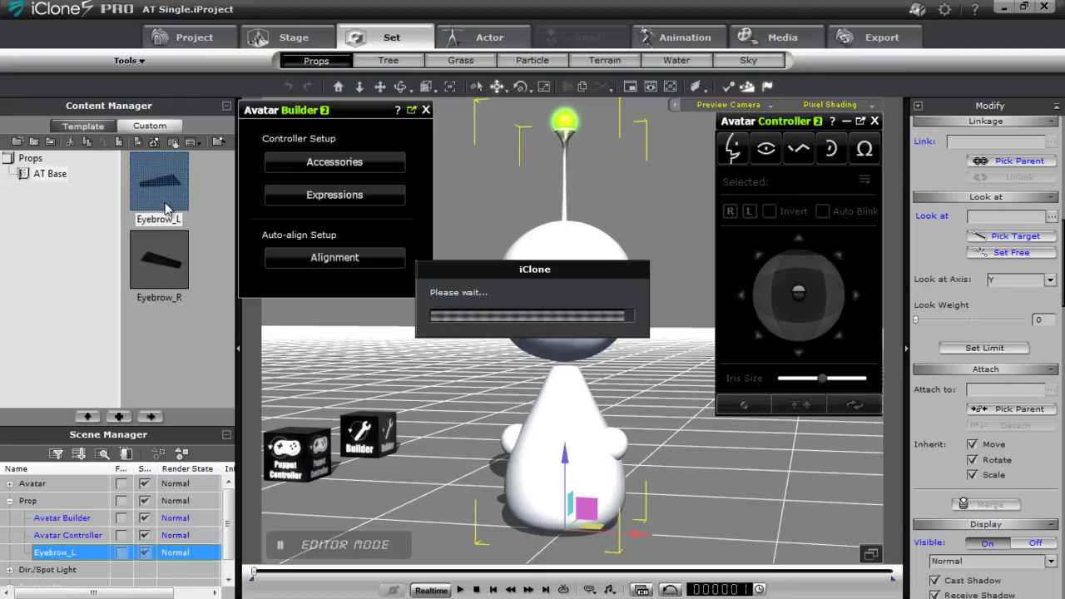
double_click(170, 283)
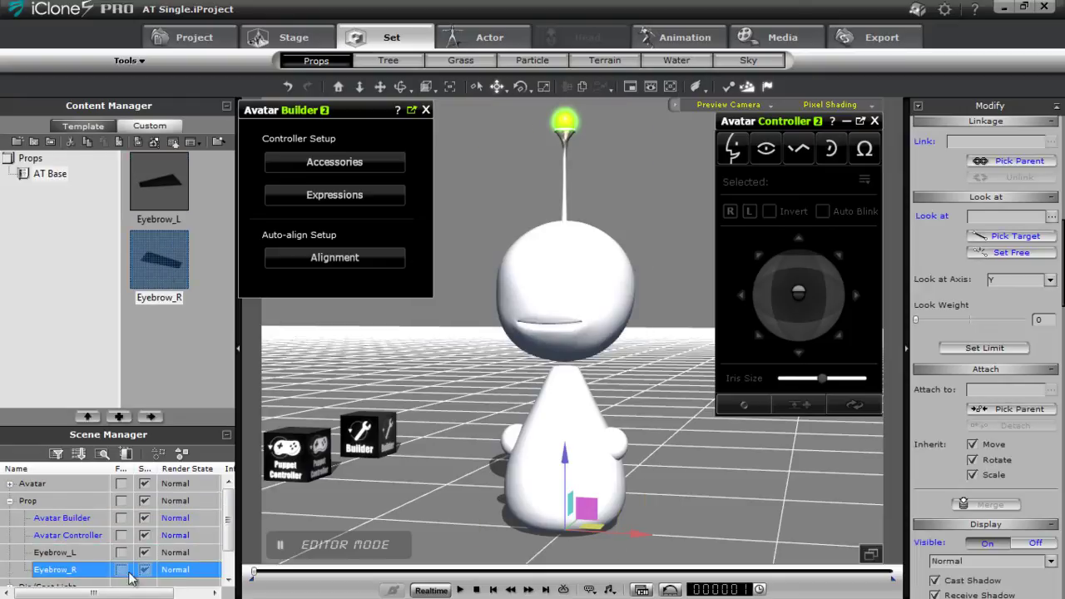
- Hide the avatar and frame the two eyebrow props on the ground
click(145, 484)
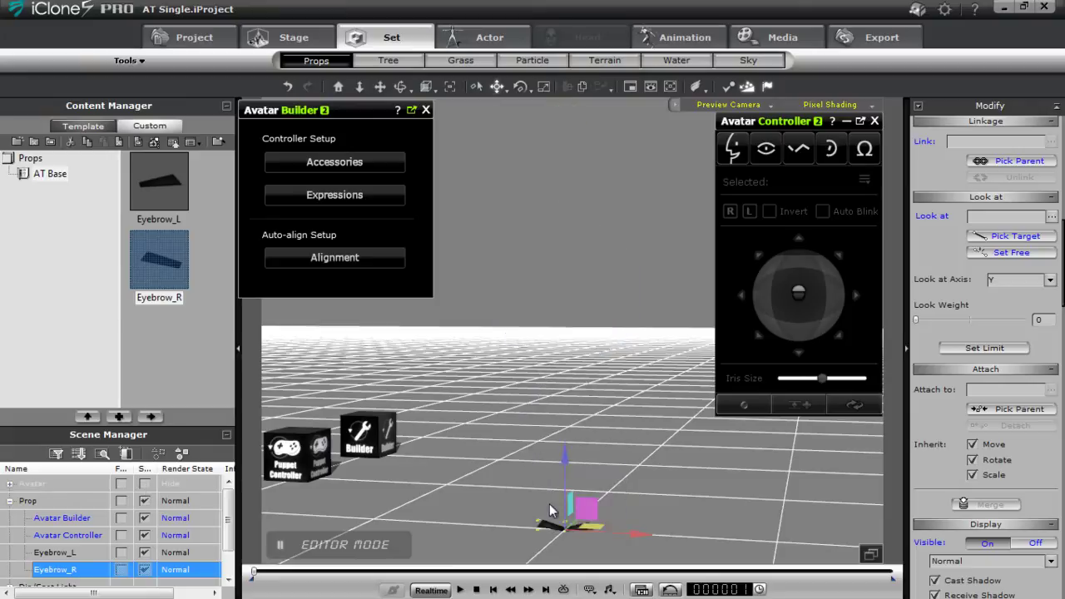
scroll(526, 402, down, 3)
scroll(526, 402, up, 5)
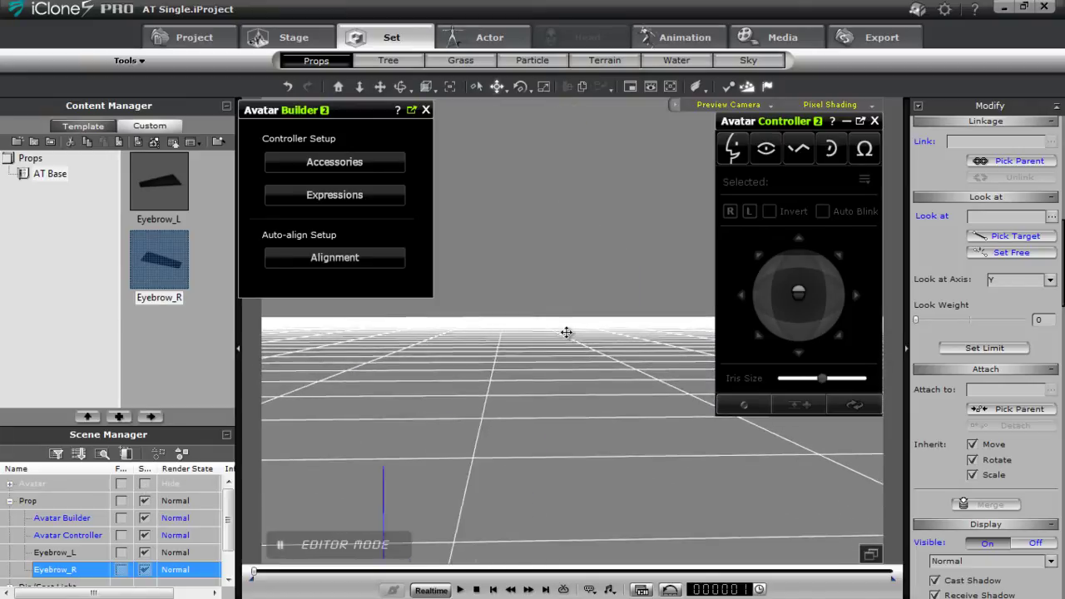
scroll(590, 252, down, 3)
right_drag(590, 252, 553, 355)
scroll(553, 355, up, 3)
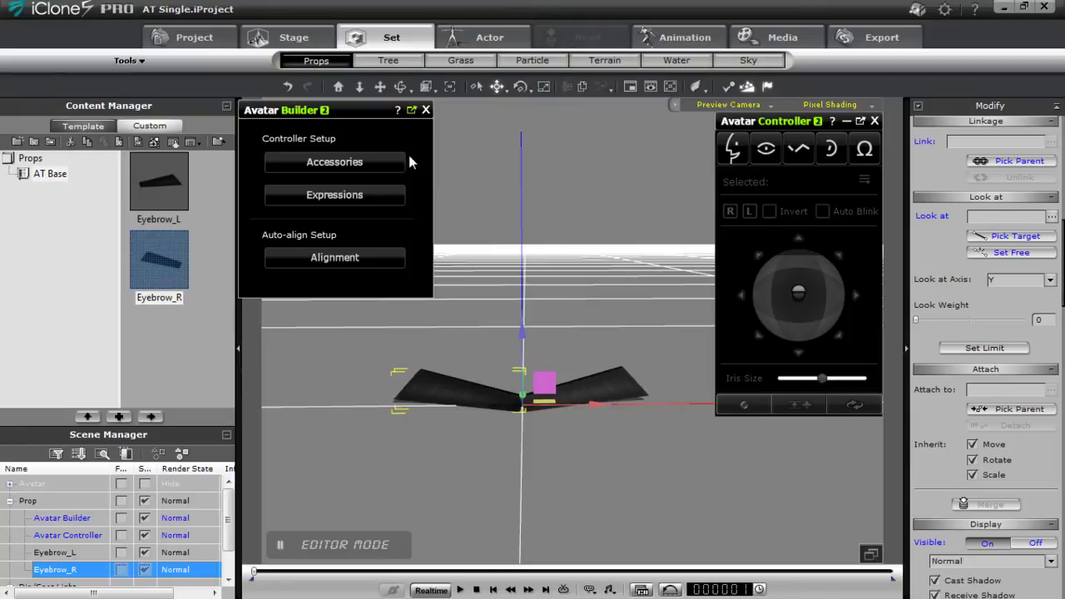
- Add the Structure_Pair prop from the Avatar Toolkit Volume 2 Dummy Tools templates
click(95, 126)
scroll(114, 194, down, 2)
click(86, 268)
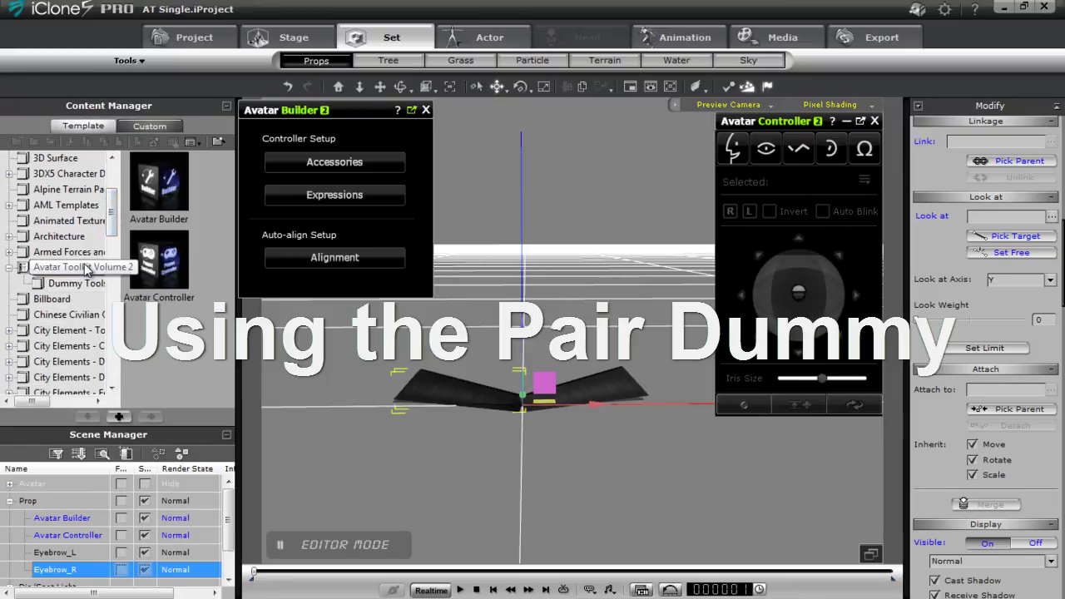
click(79, 283)
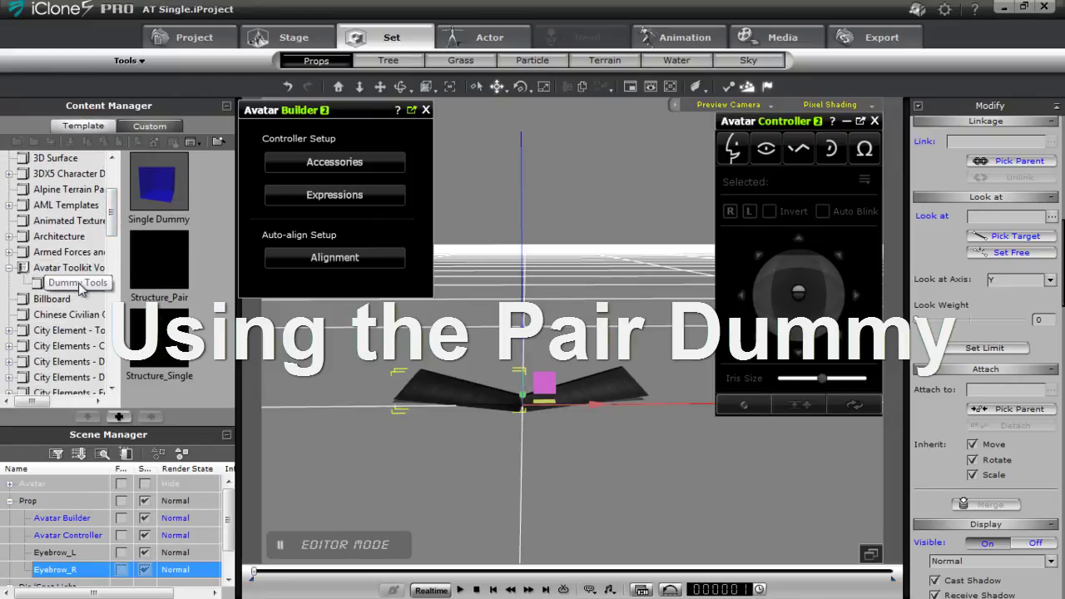
double_click(162, 273)
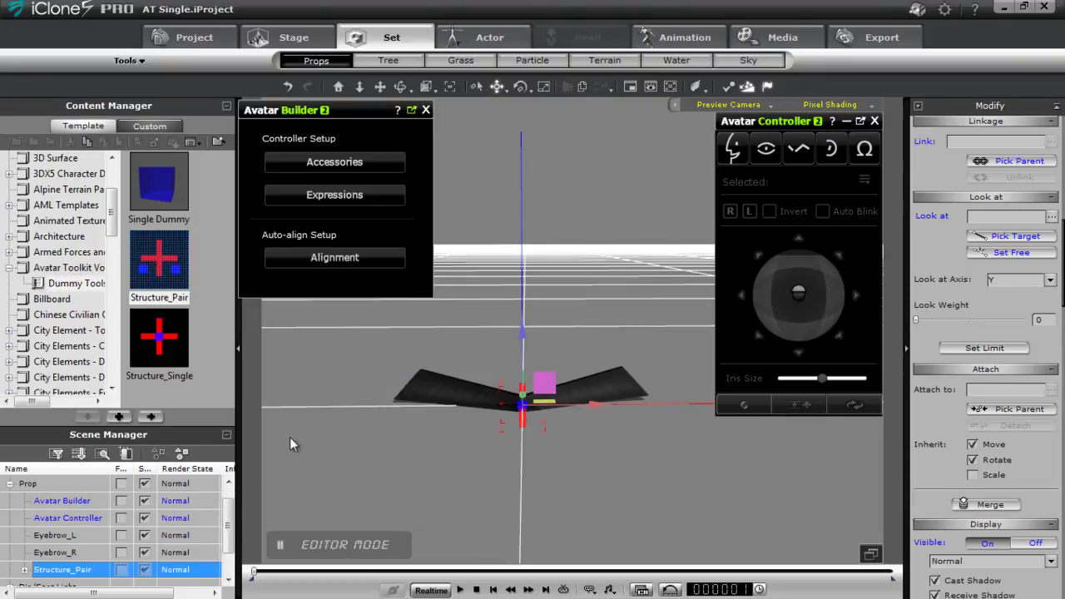
right_drag(573, 464, 589, 421)
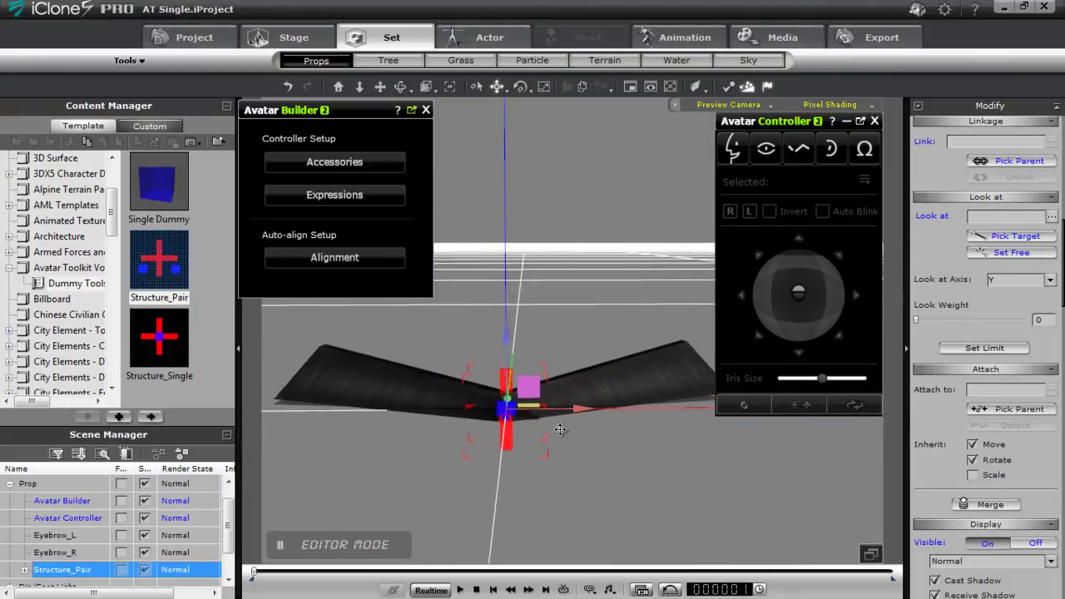
- Hide Eyebrow_L and Eyebrow_R, and expand Structure_Pair in the scene hierarchy
click(144, 535)
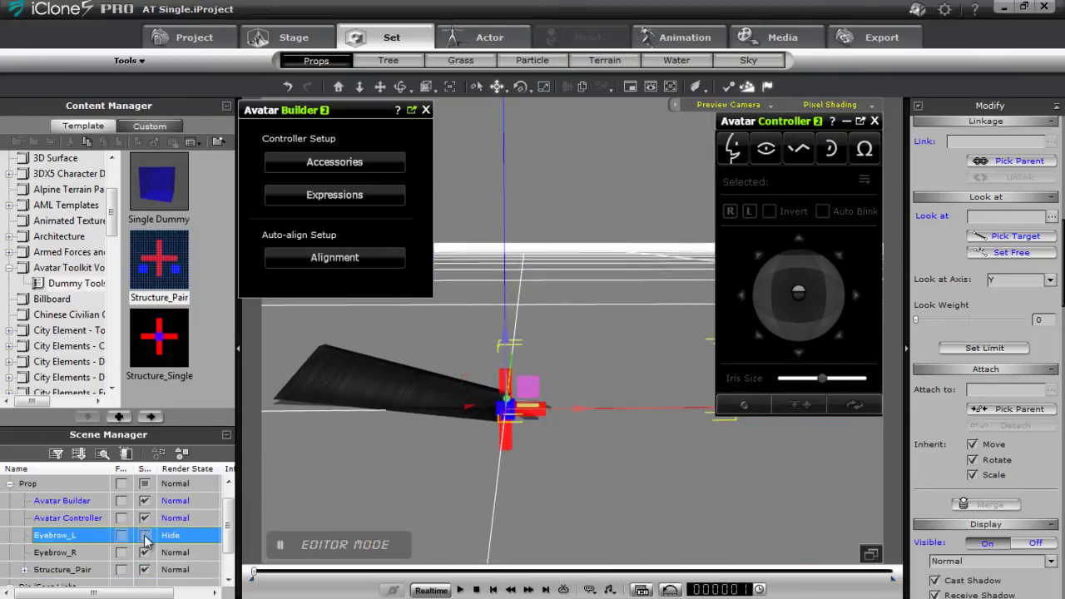
click(145, 552)
right_drag(429, 456, 281, 459)
click(225, 107)
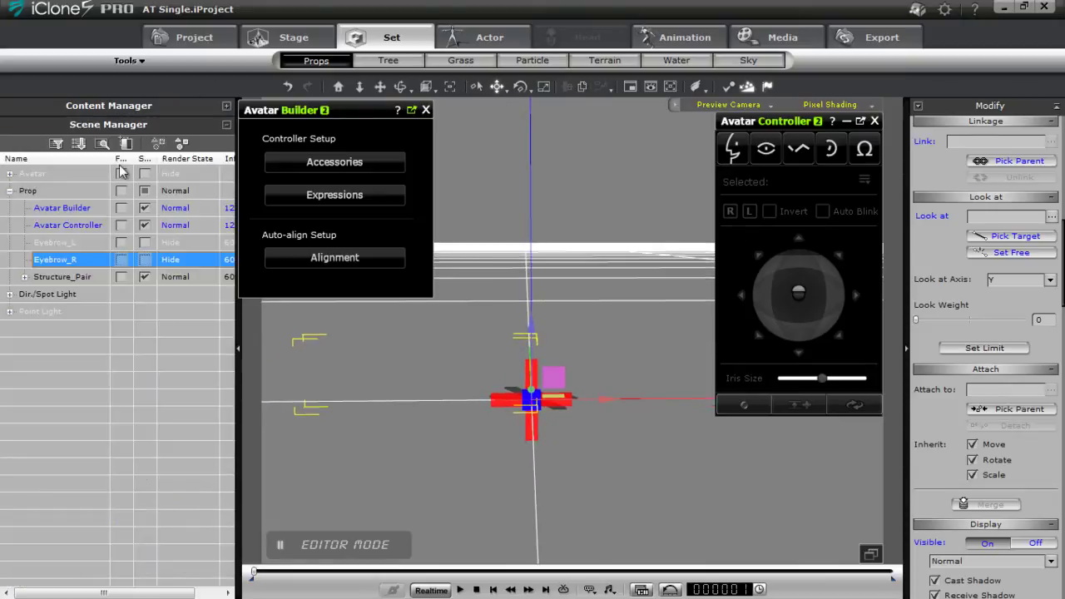
click(24, 277)
click(61, 277)
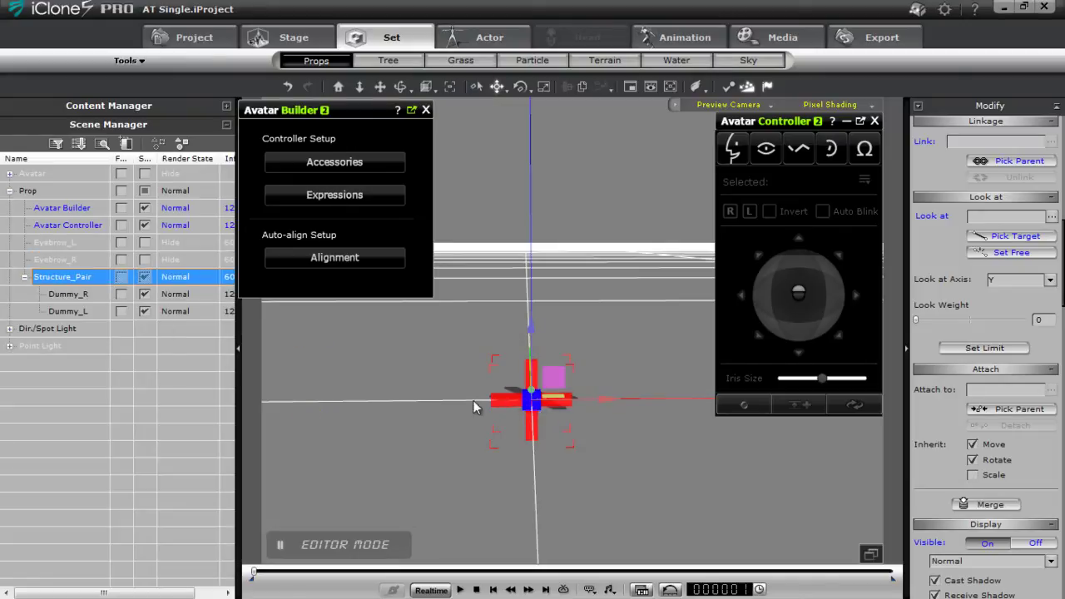
- Try moving the Dummy_R cube away from the structure's centre, and undo the move
click(81, 296)
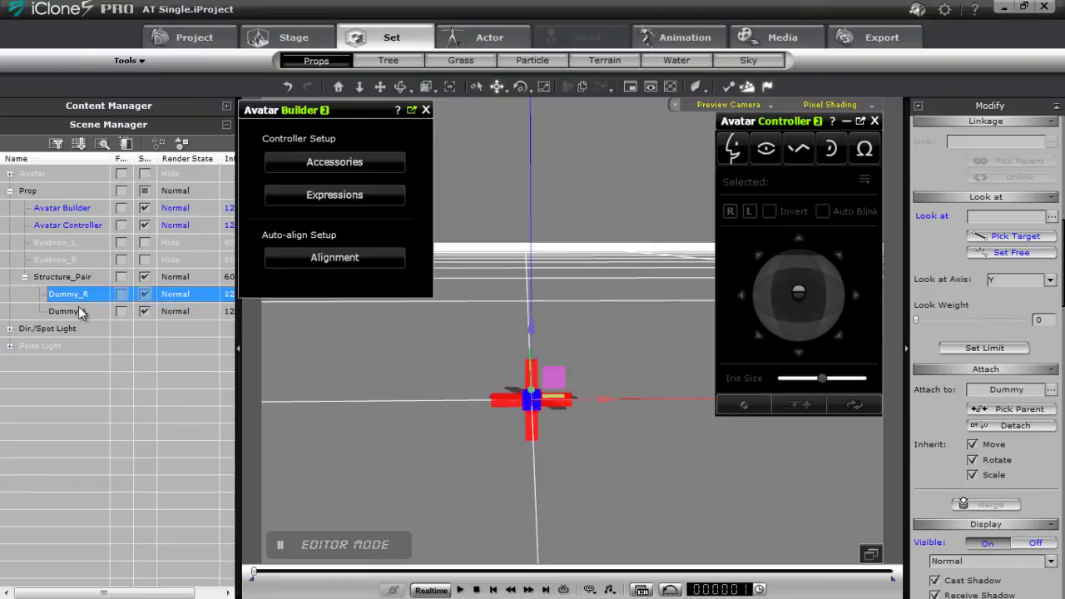
click(83, 310)
click(84, 296)
drag(587, 390, 535, 277)
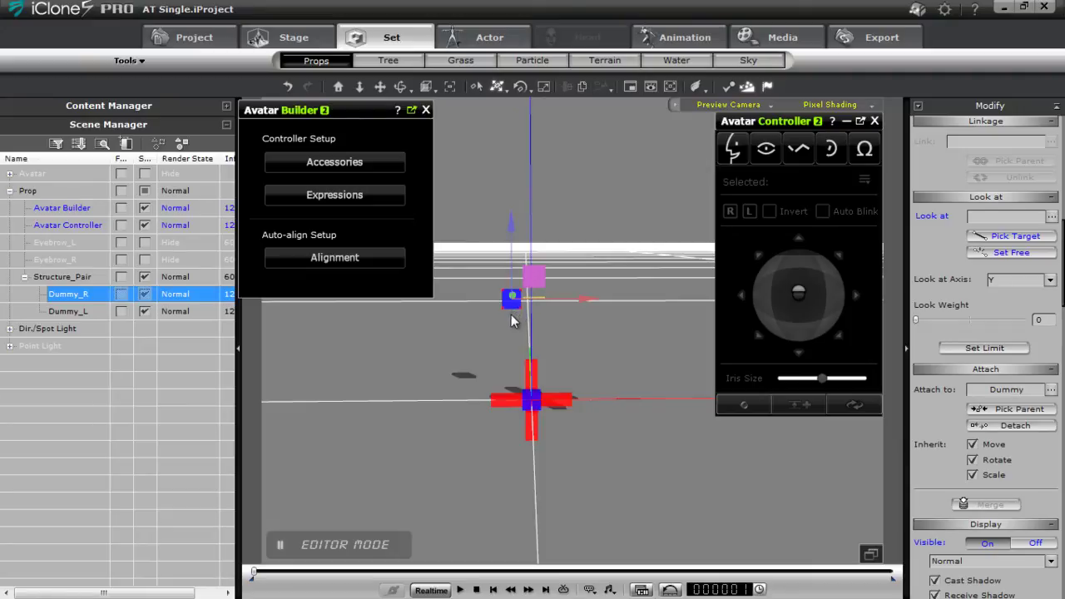
key(ctrl+z)
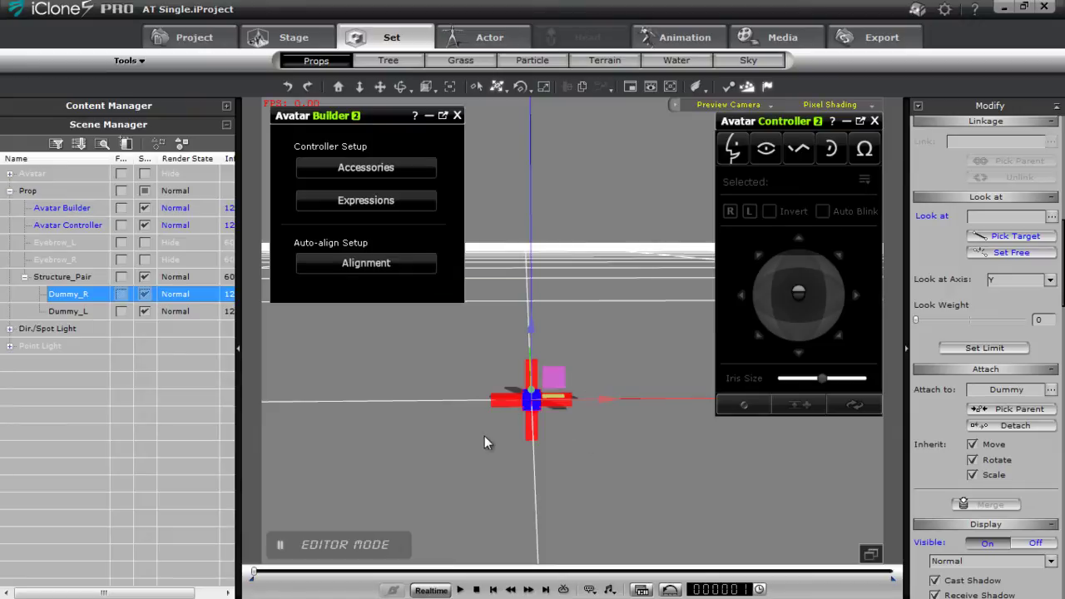
- Show Eyebrow_L and Eyebrow_R again, and check each one by selecting it
click(144, 242)
click(145, 259)
click(75, 246)
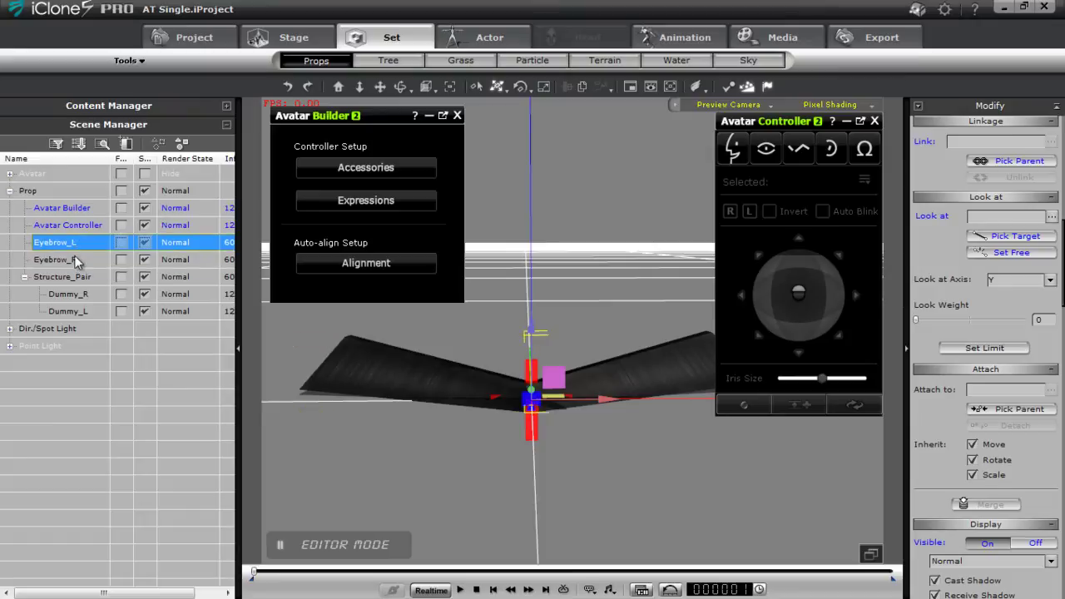
click(74, 260)
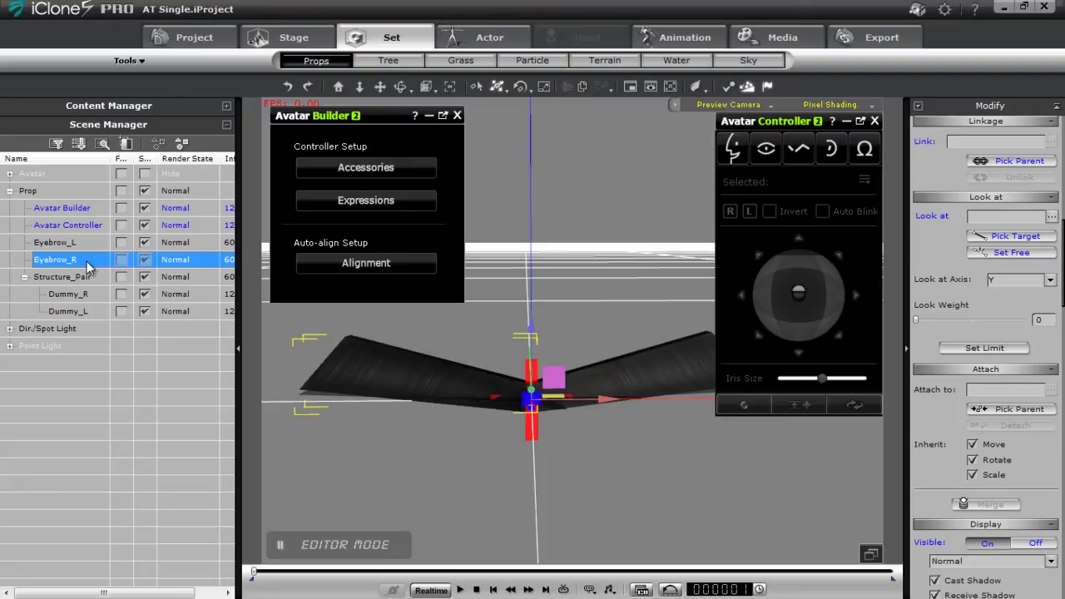
click(79, 247)
- Attach Eyebrow_R to Dummy_R and Eyebrow_L to Dummy_L
click(76, 262)
click(1029, 411)
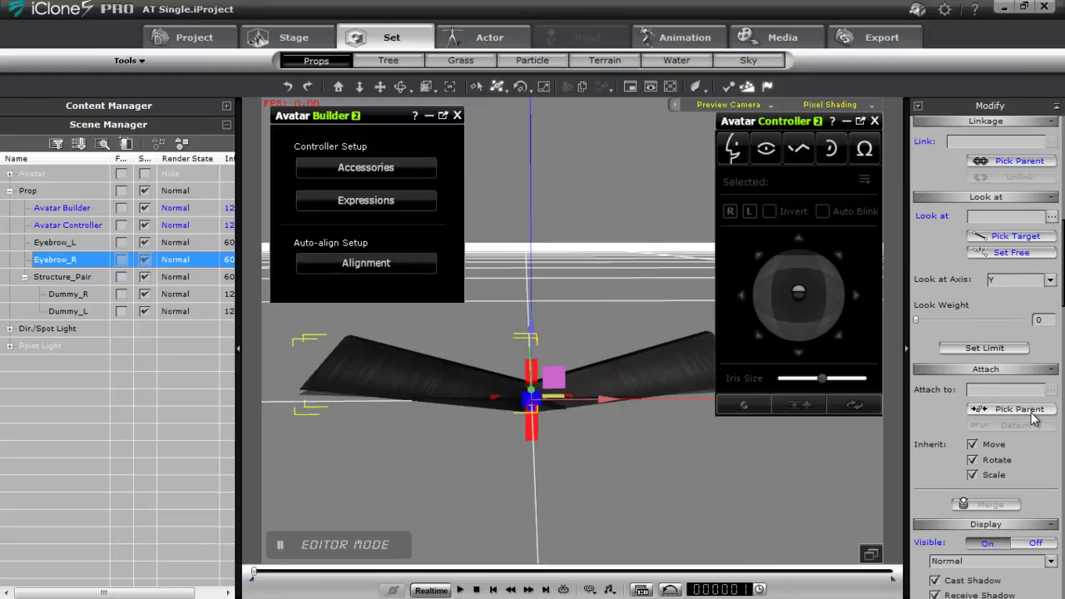
click(65, 294)
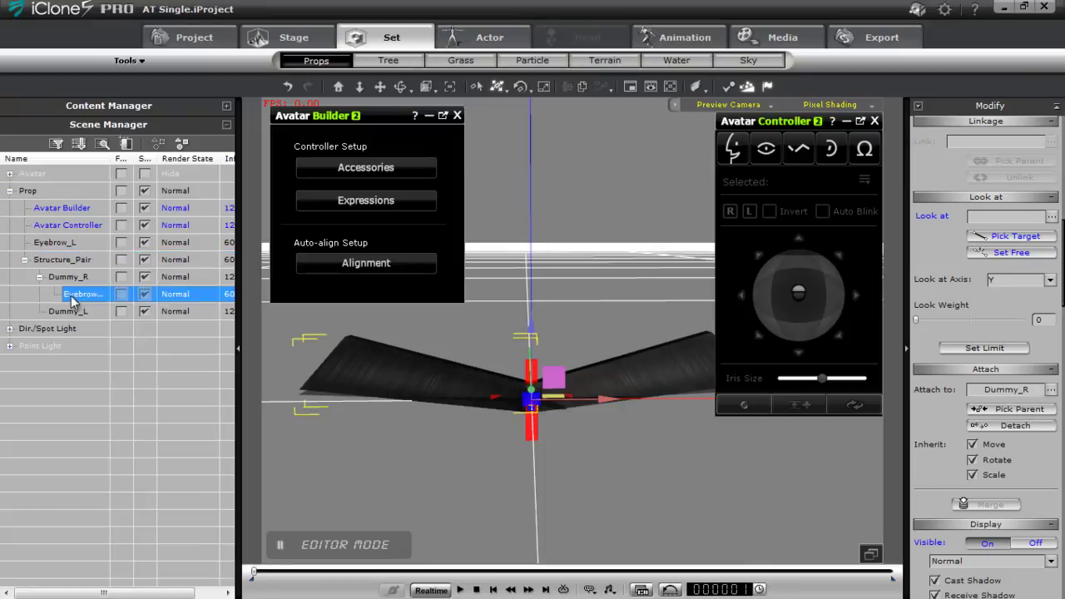
click(73, 242)
click(1023, 411)
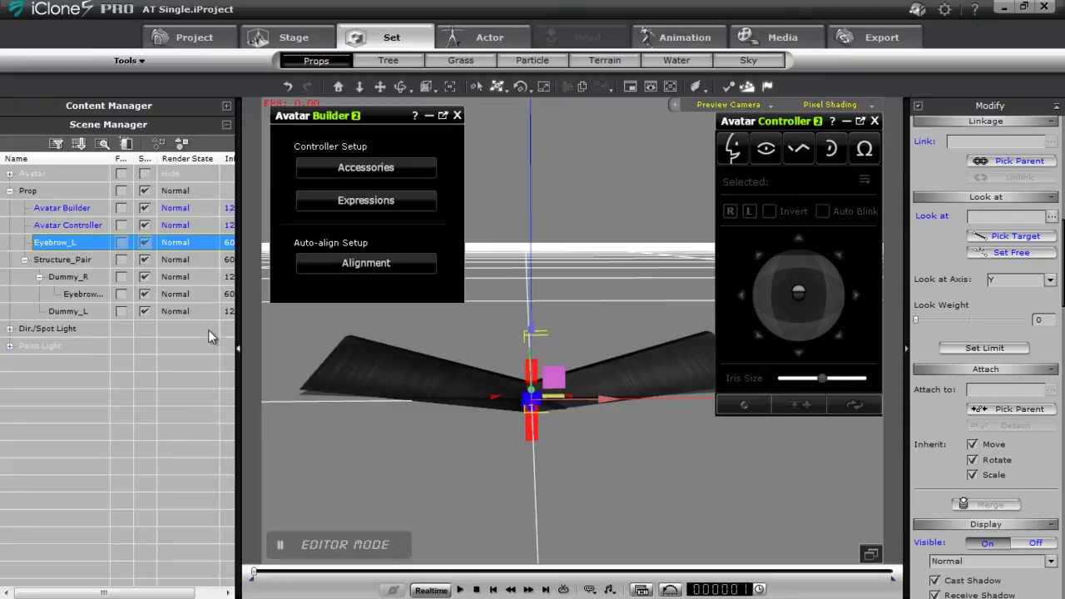
click(81, 311)
- Move Dummy_R and Dummy_L outward along the X axis to opposite sides of the structure's centre cross
click(67, 244)
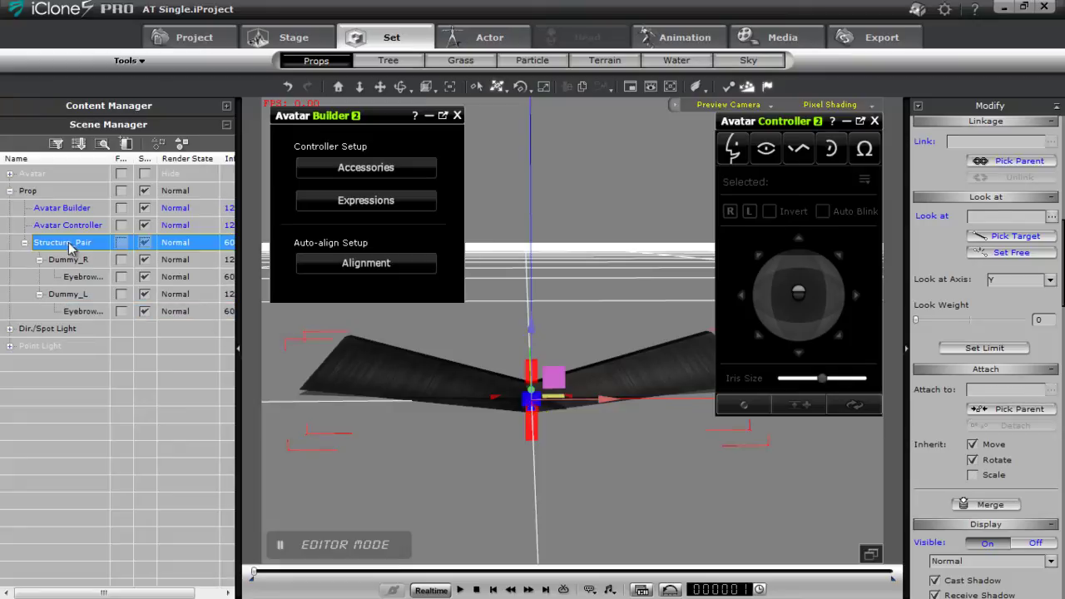
click(86, 260)
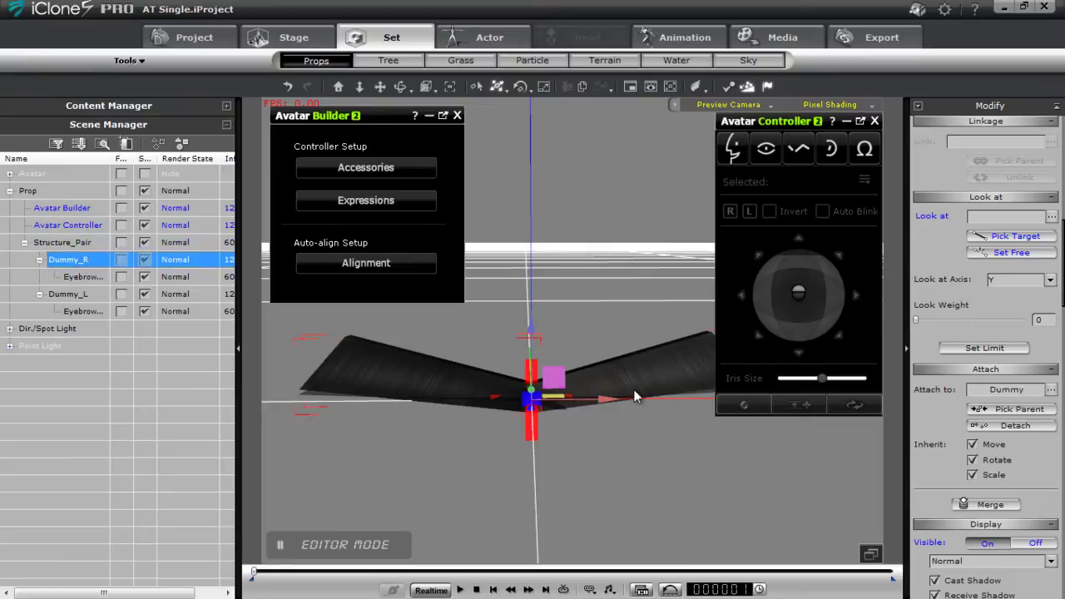
drag(609, 401, 547, 401)
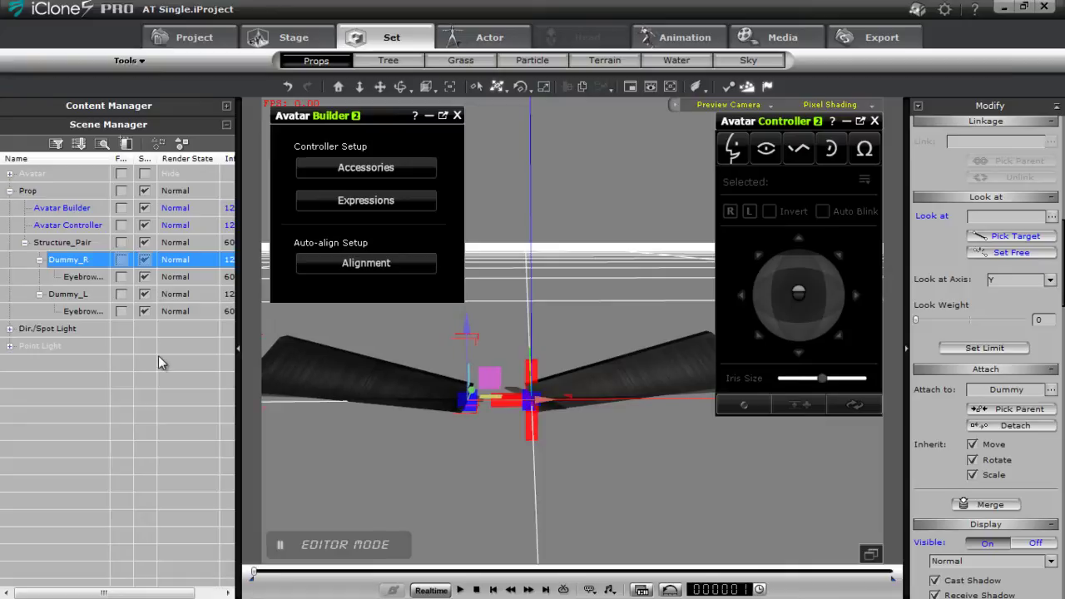
click(84, 294)
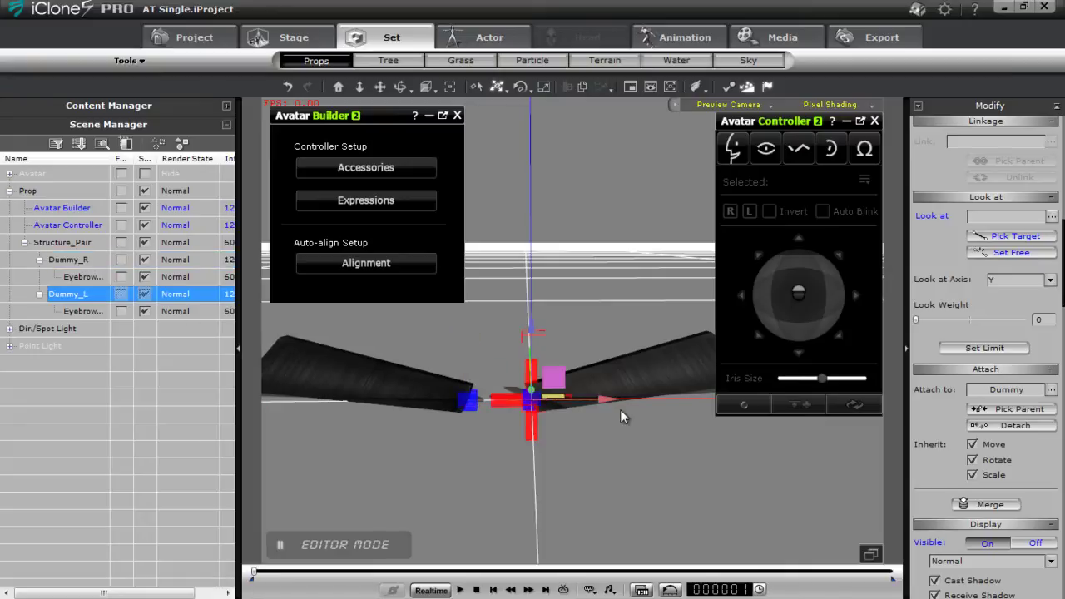
drag(599, 399, 657, 406)
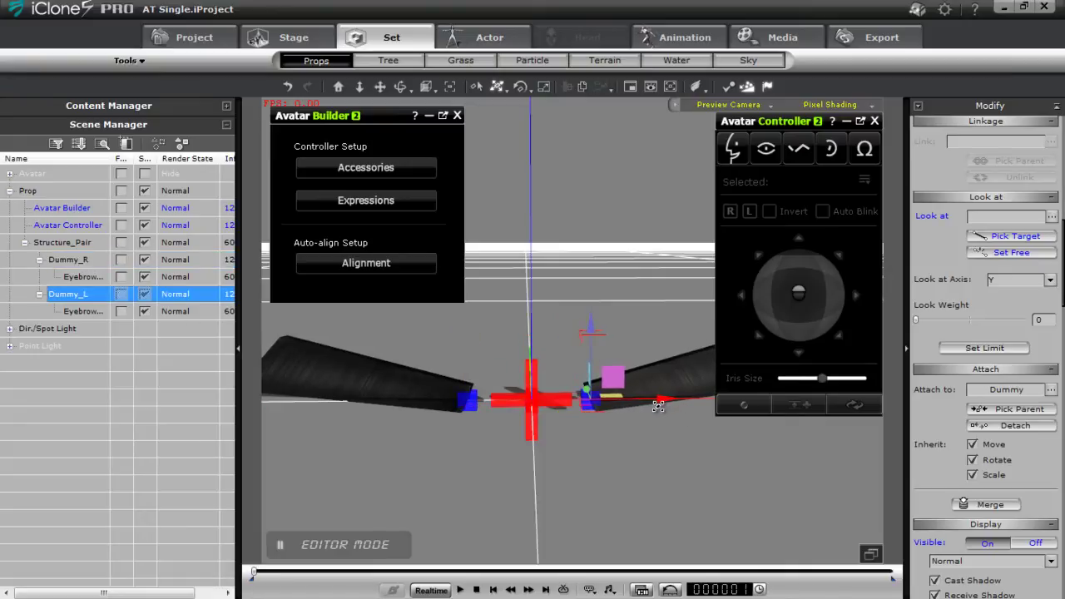
- Show the avatar again and select Structure_Pair, with the character's head and body in view
right_drag(541, 364, 567, 388)
scroll(568, 389, down, 5)
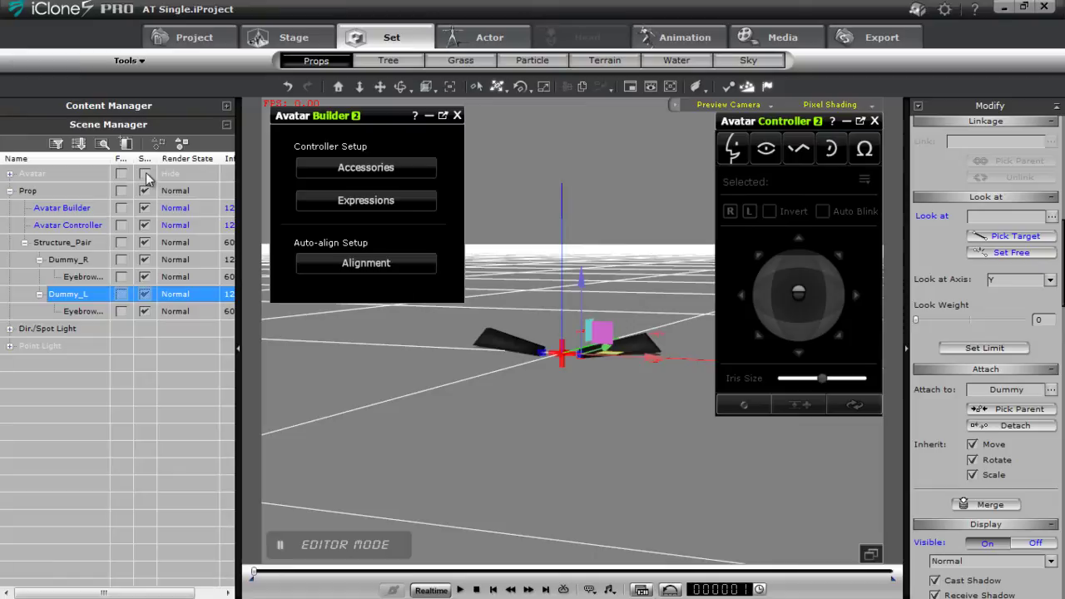
click(146, 173)
scroll(608, 297, up, 3)
scroll(607, 297, down, 3)
right_drag(607, 297, 542, 401)
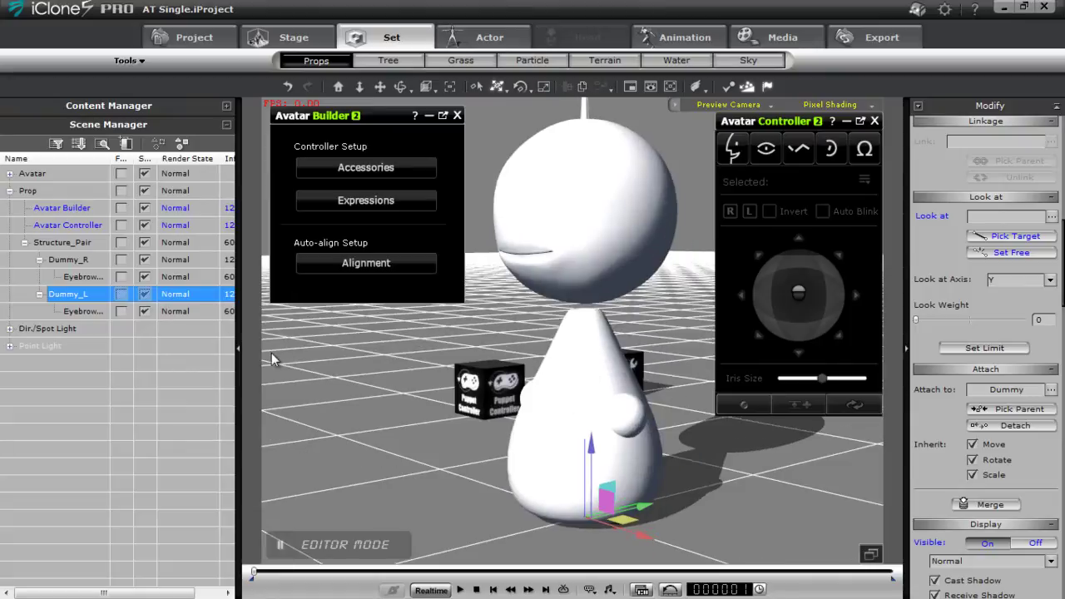
click(81, 245)
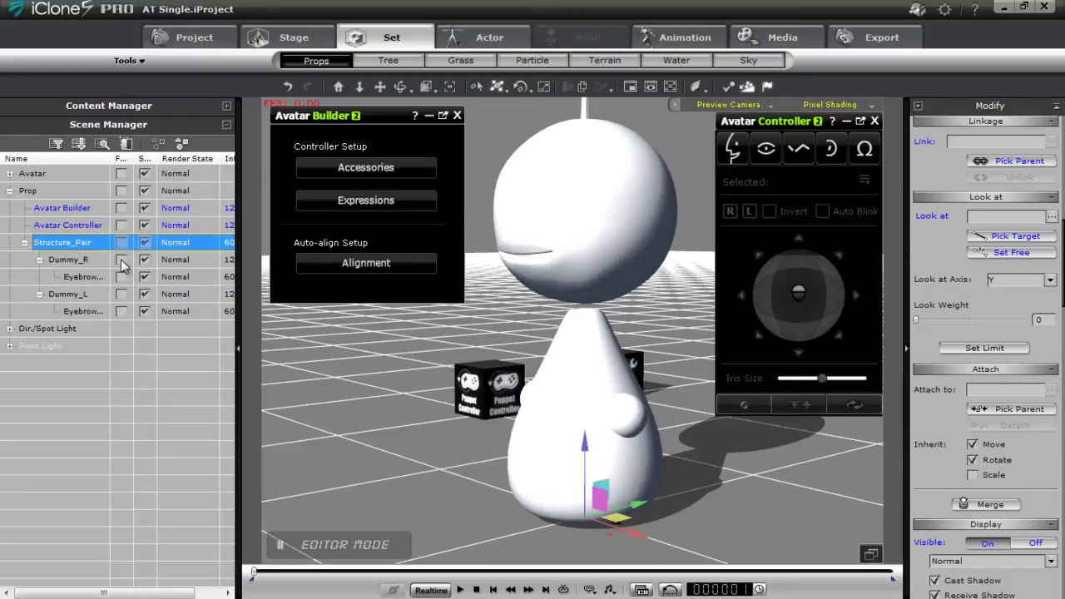
- Move Structure_Pair up and forward to the front of the character's upper face, at about Y -352 and Z 1269
drag(588, 449, 588, 138)
middle_drag(632, 298, 656, 205)
drag(665, 204, 564, 199)
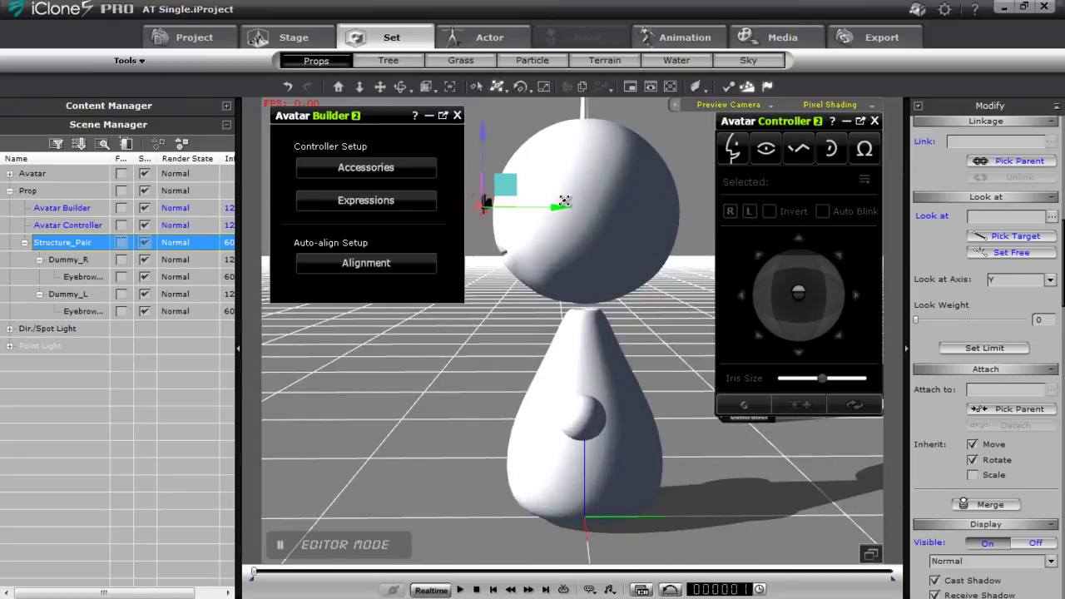
drag(480, 136, 481, 108)
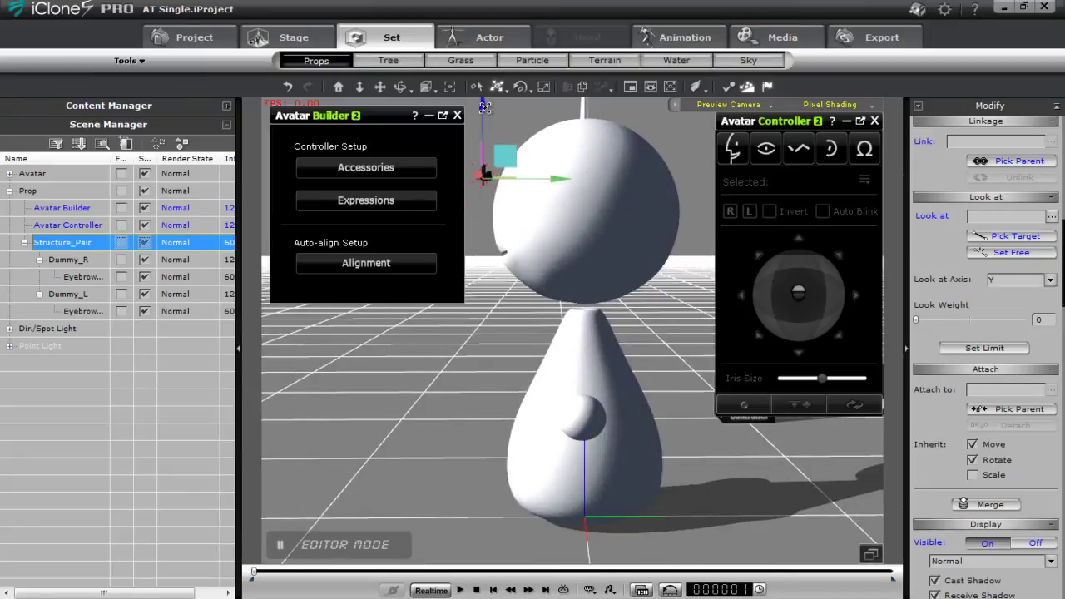
middle_drag(513, 304, 569, 416)
scroll(613, 401, up, 5)
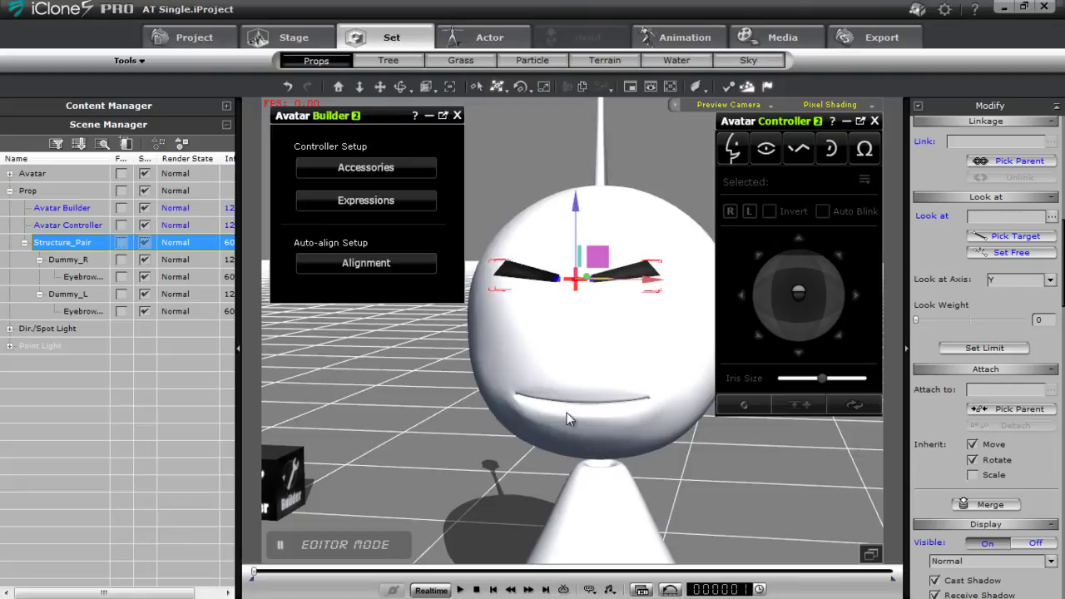
- Attach Structure_Pair to AT_Base as an accessory and expand Dummy_S in the avatar's hierarchy
click(9, 173)
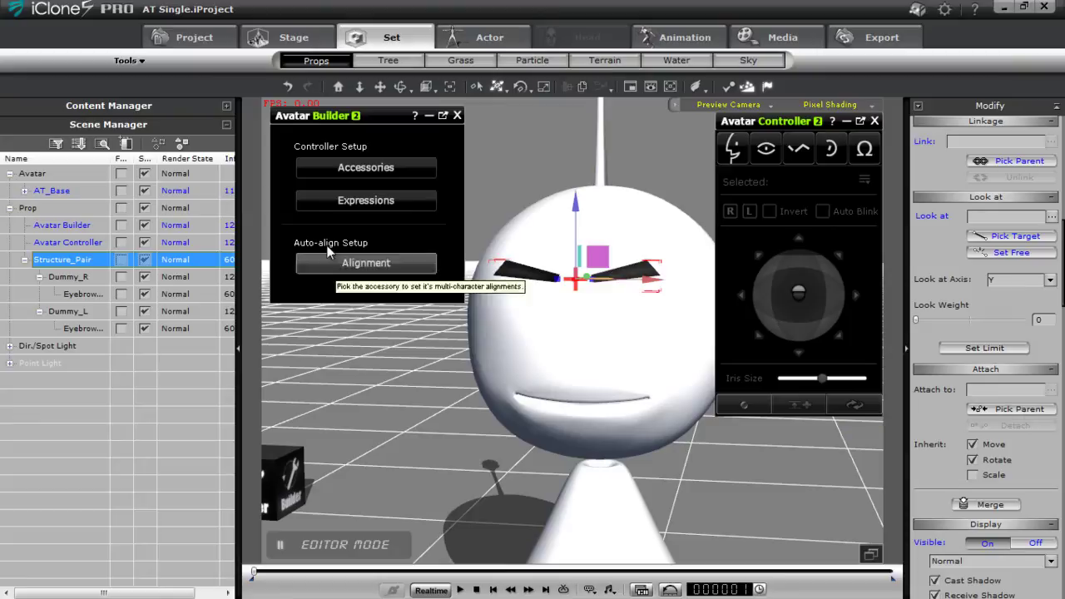
drag(51, 190, 54, 191)
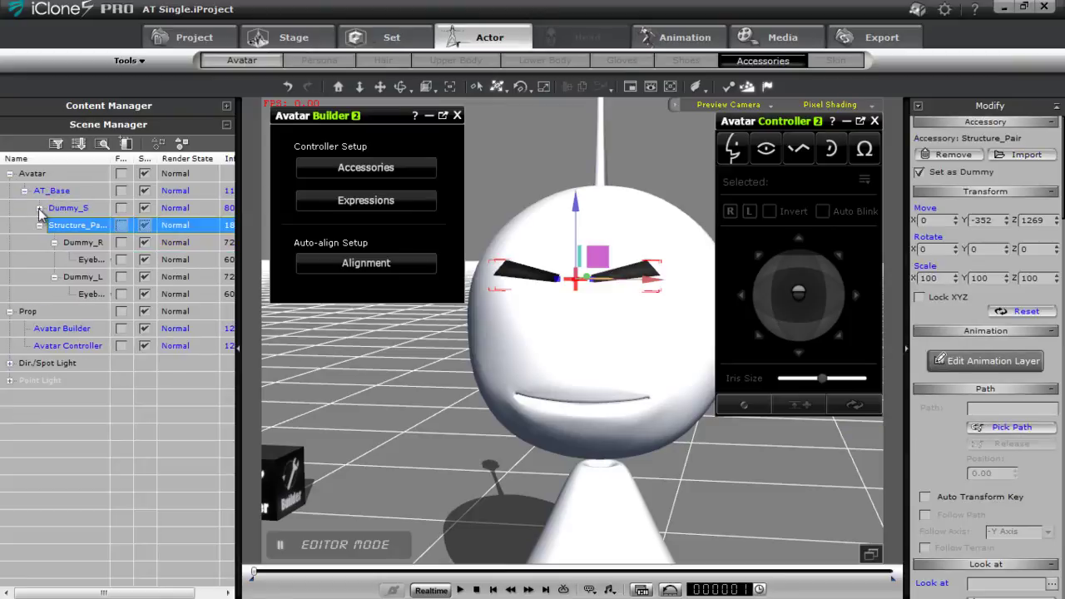
click(40, 209)
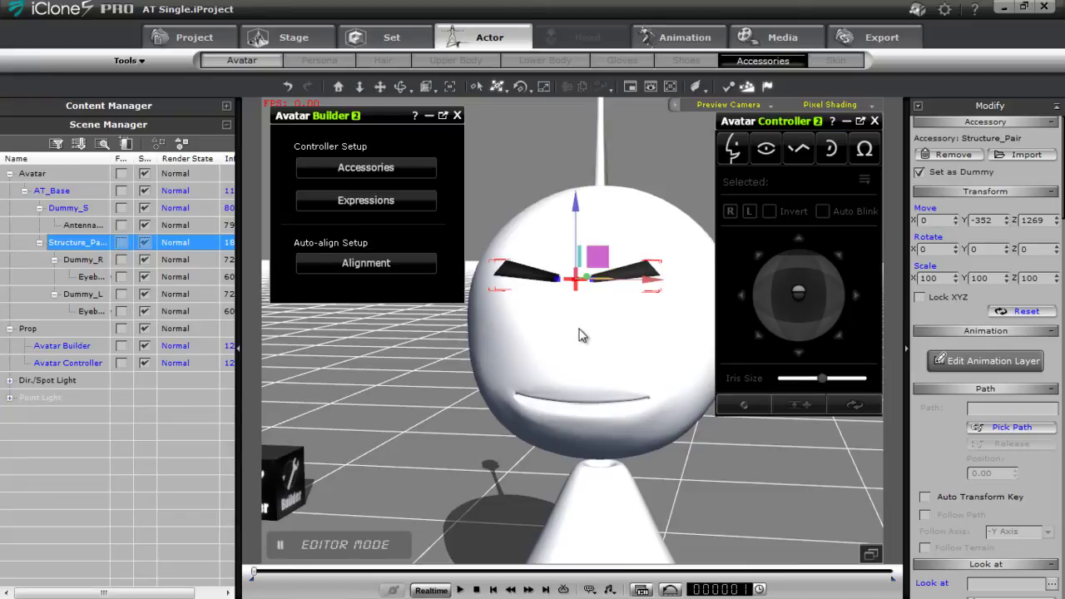
- Start the accessory controller setup for Structure_Pair and accept automatic renaming of the nodes with duplicate names
mouse_move(580, 363)
right_down()
mouse_move(533, 371)
mouse_move(541, 385)
mouse_move(541, 368)
mouse_move(561, 356)
right_up()
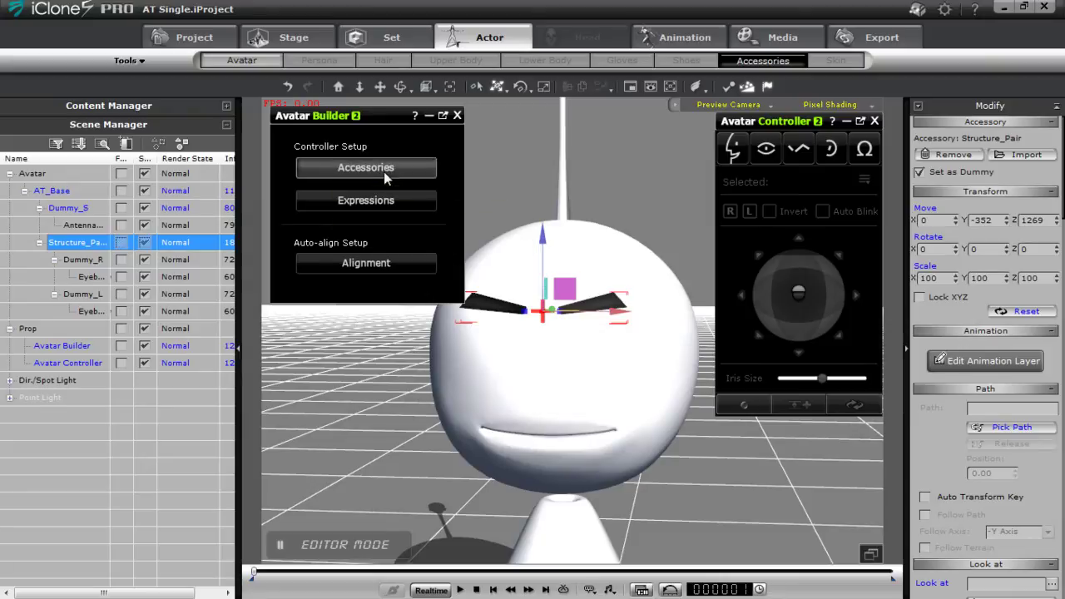
drag(109, 276, 88, 243)
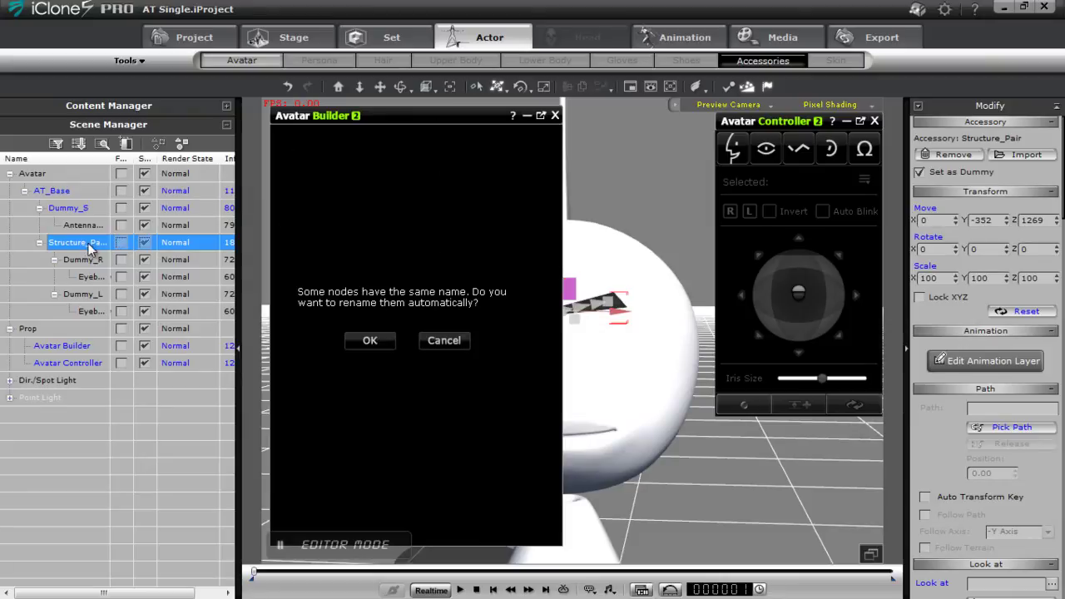
click(382, 342)
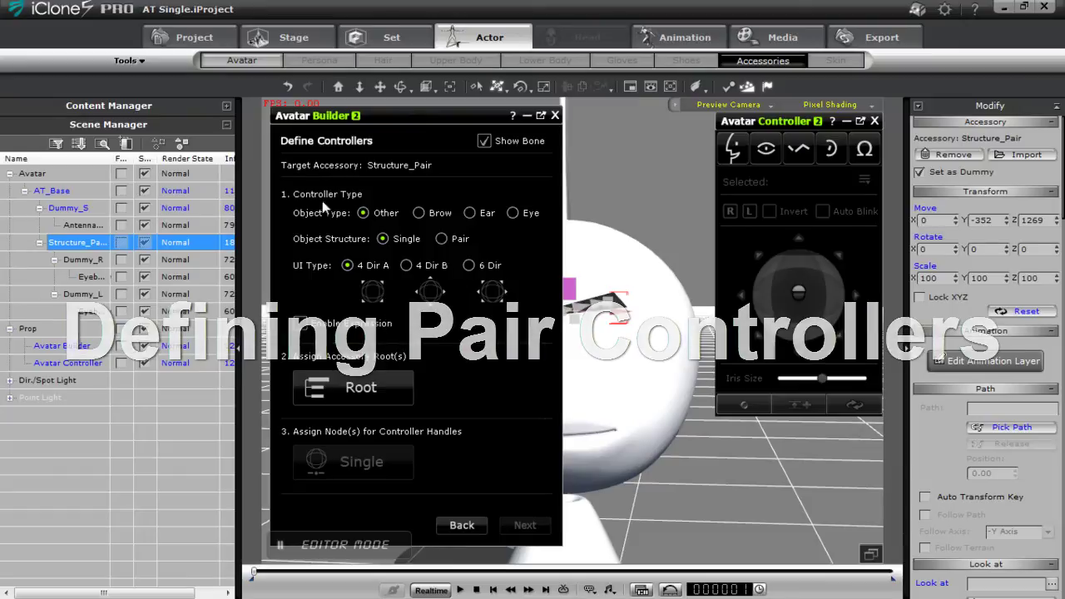
- Define a Brow controller with Pair structure and 4 Dir B UI, and assign Dummy_R as right root and Dummy_L as left root
click(420, 213)
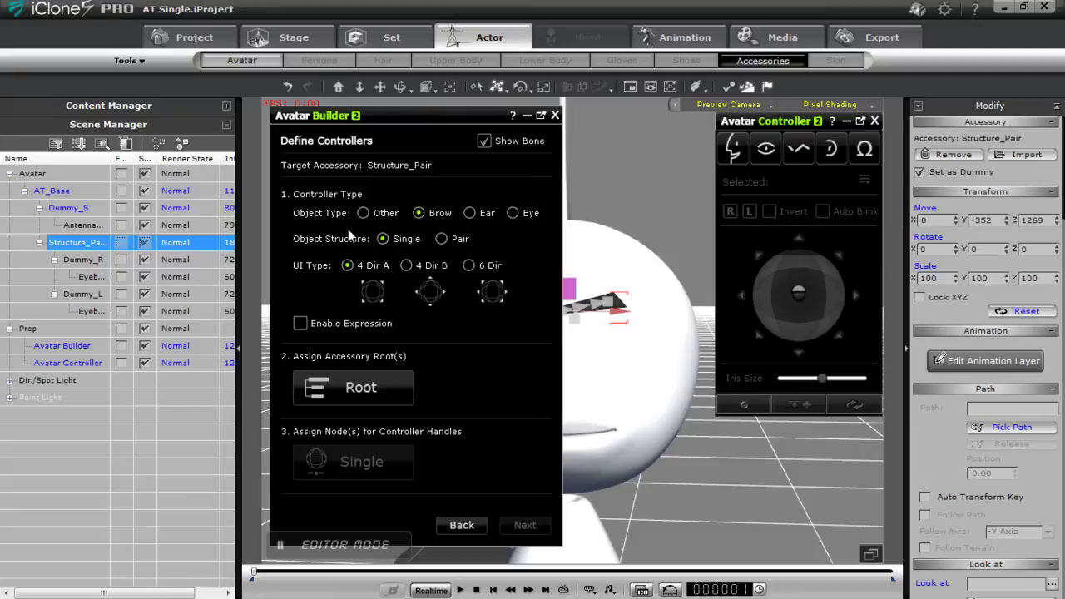
click(441, 239)
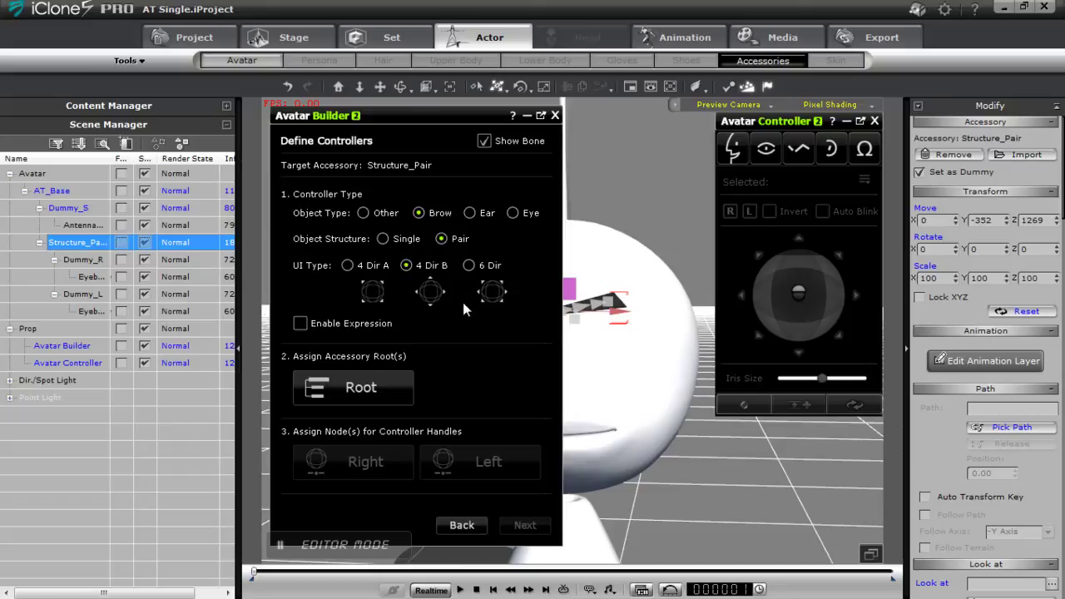
click(361, 385)
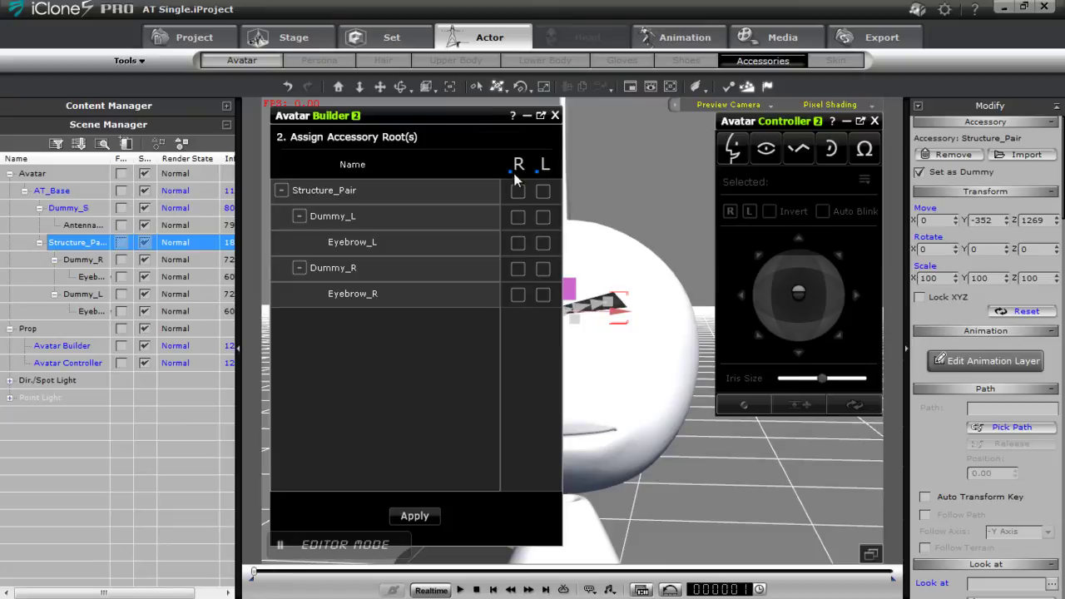
click(517, 270)
click(545, 215)
click(427, 515)
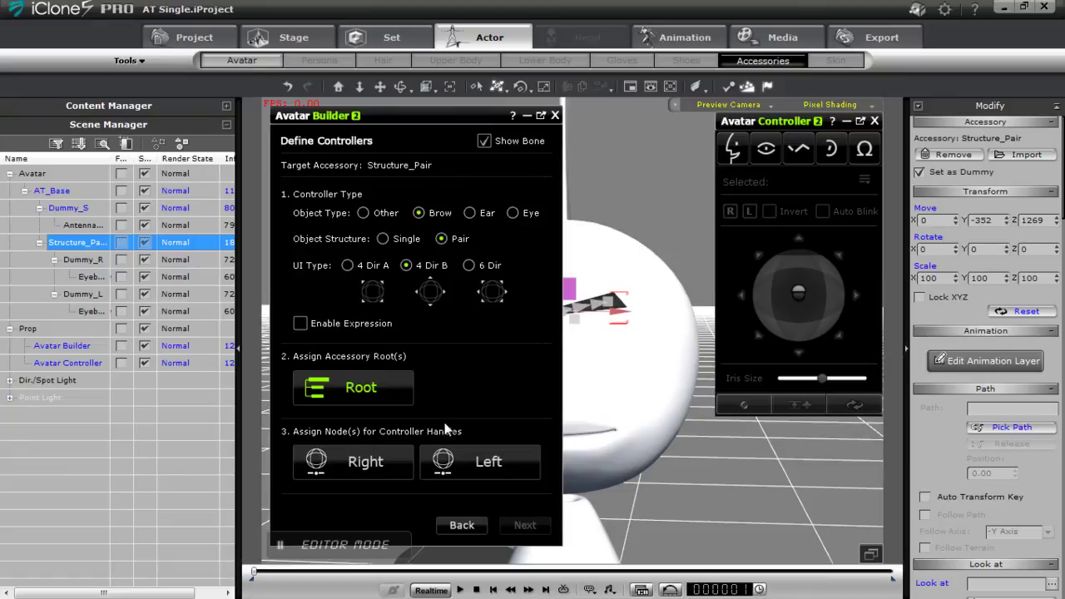
- Assign Dummy_R to the slider of the right controller handle, keeping both eyebrows in view beside the node list
click(364, 464)
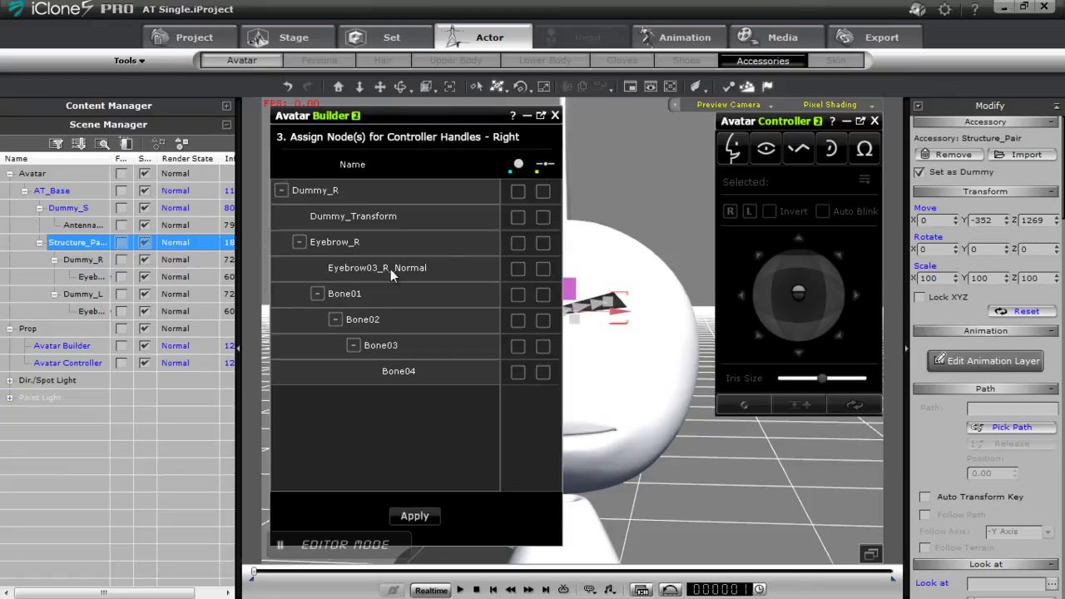
click(543, 192)
right_drag(642, 382, 768, 352)
scroll(664, 395, up, 5)
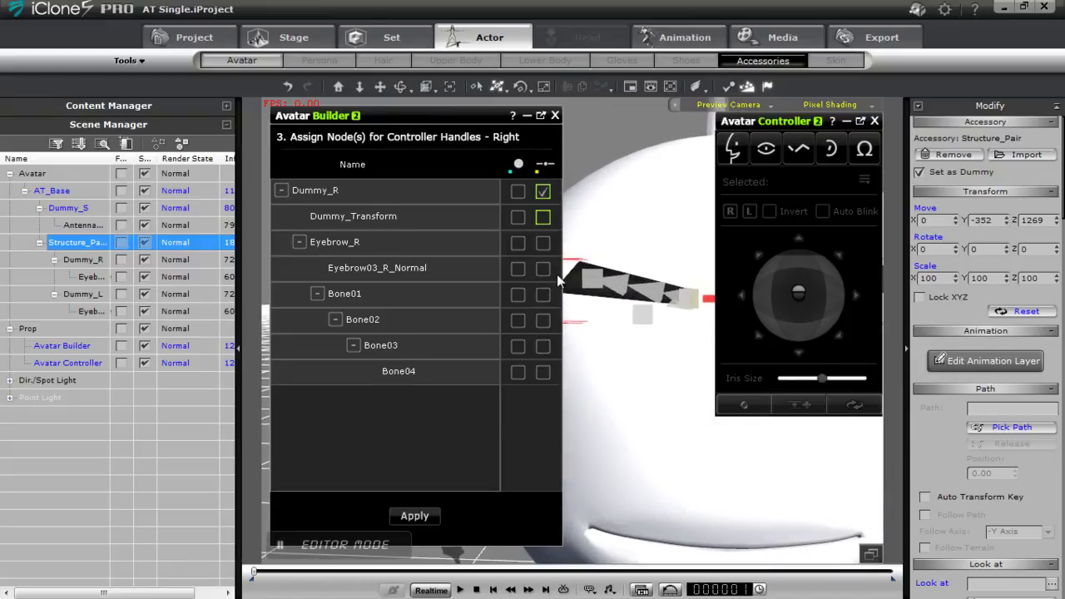
drag(466, 116, 204, 16)
right_drag(589, 456, 476, 471)
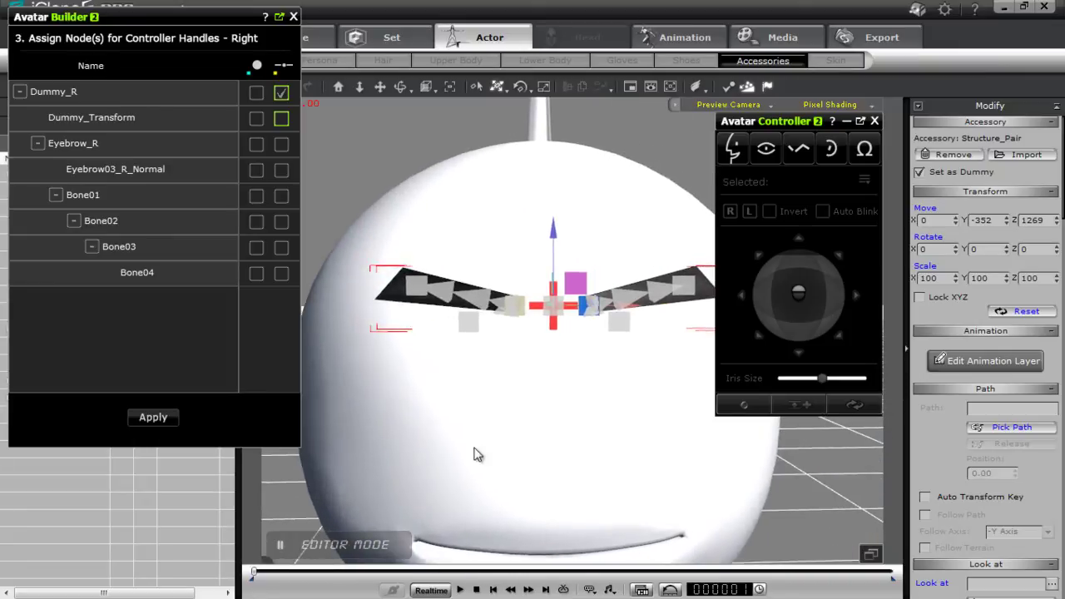
click(258, 195)
click(257, 221)
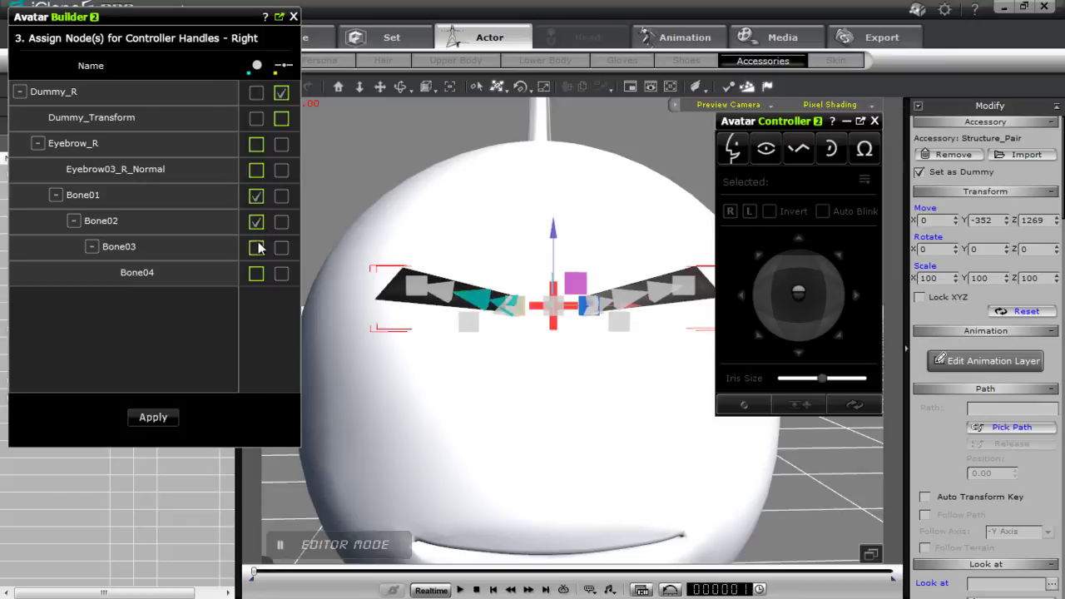
click(258, 247)
click(257, 274)
click(257, 247)
click(255, 274)
click(257, 223)
click(257, 195)
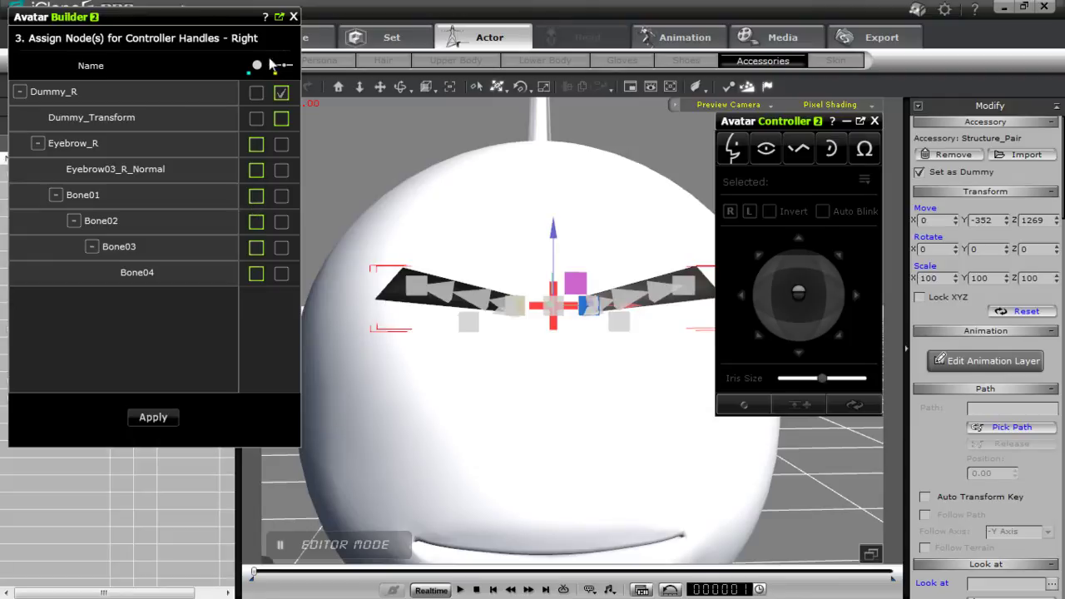
- Assign Eyebrow_R and Bone01 through Bone04 to the dot control of the right controller handle and apply the assignment
click(257, 144)
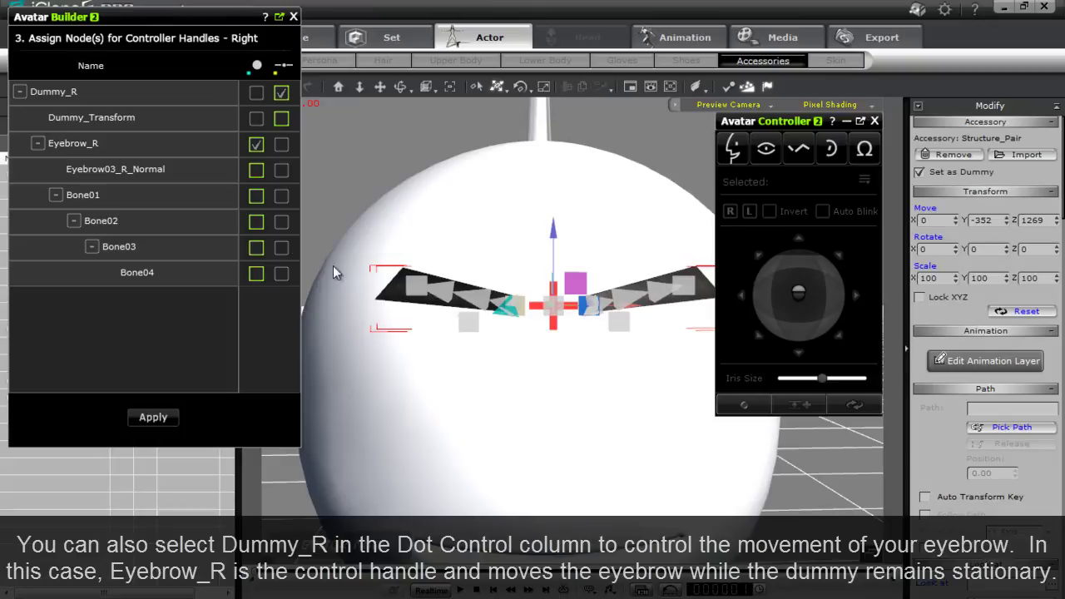
click(256, 196)
click(257, 222)
click(256, 247)
click(257, 273)
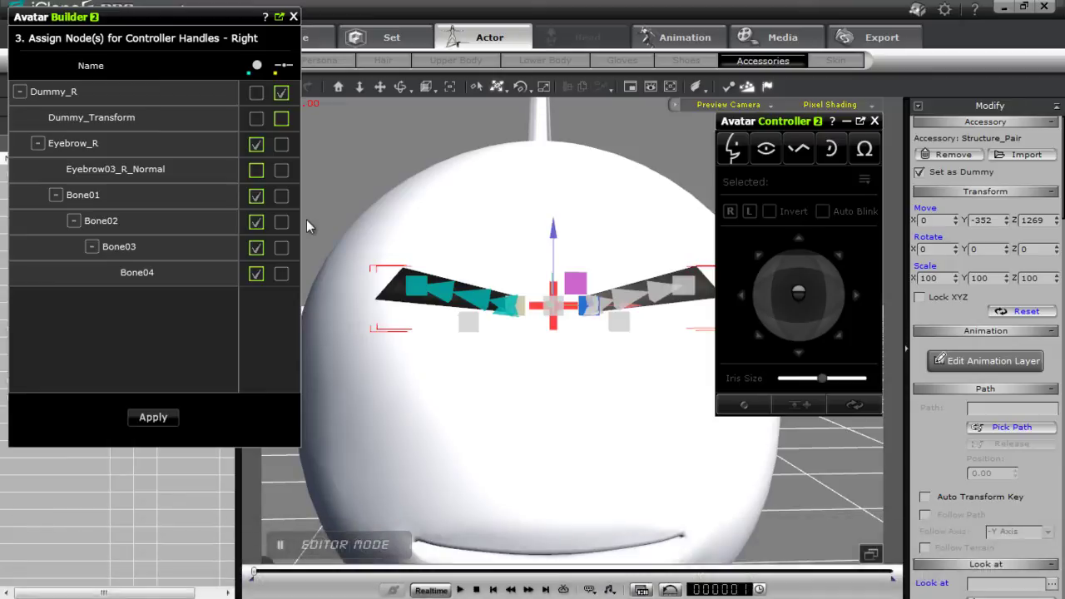
click(153, 418)
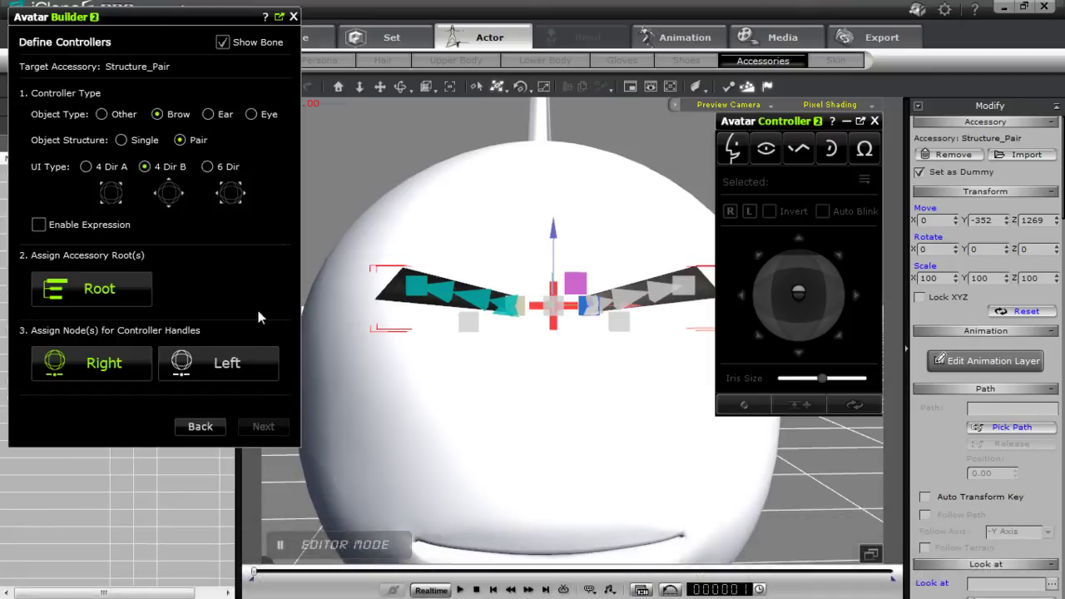
- For the left controller handle, assign Dummy_L to the slider and Eyebrow_L plus Bone01(0) through Bone04(0) to the dot control, and apply
click(241, 363)
click(281, 93)
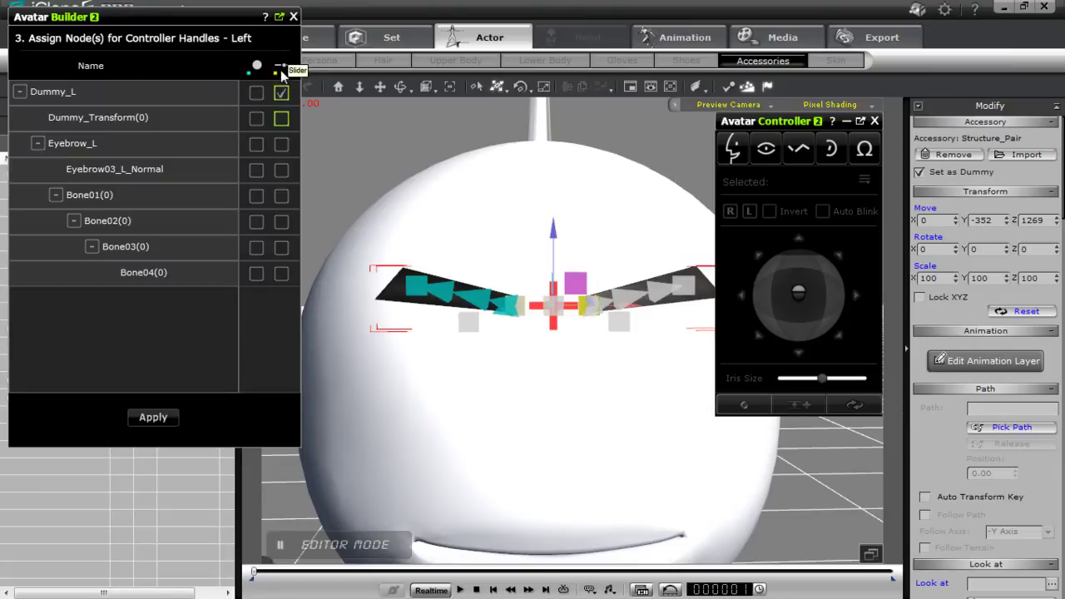
click(256, 144)
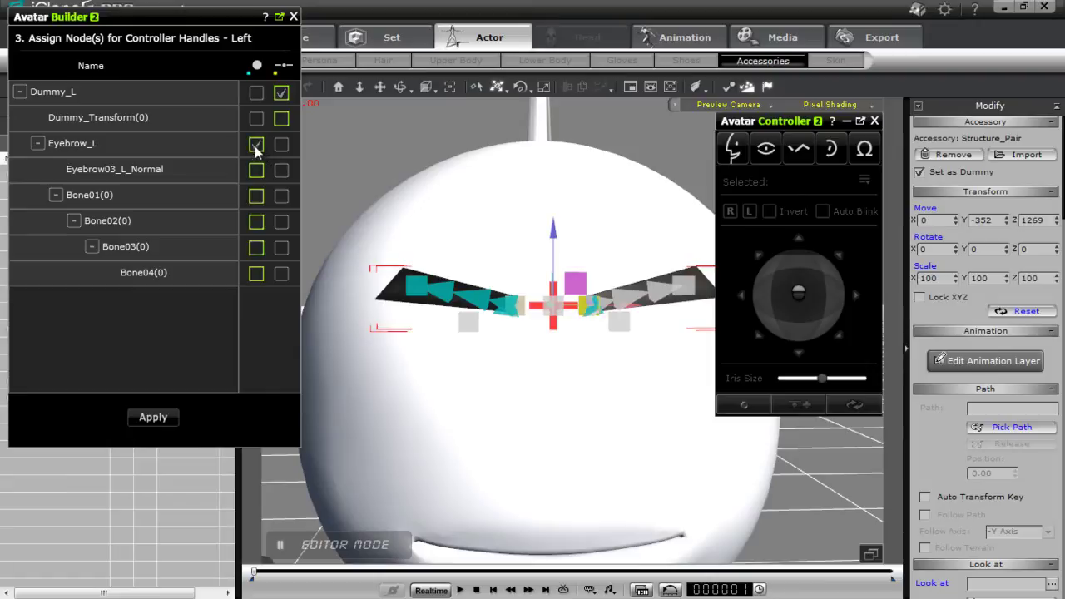
click(255, 196)
click(255, 222)
click(256, 248)
click(257, 274)
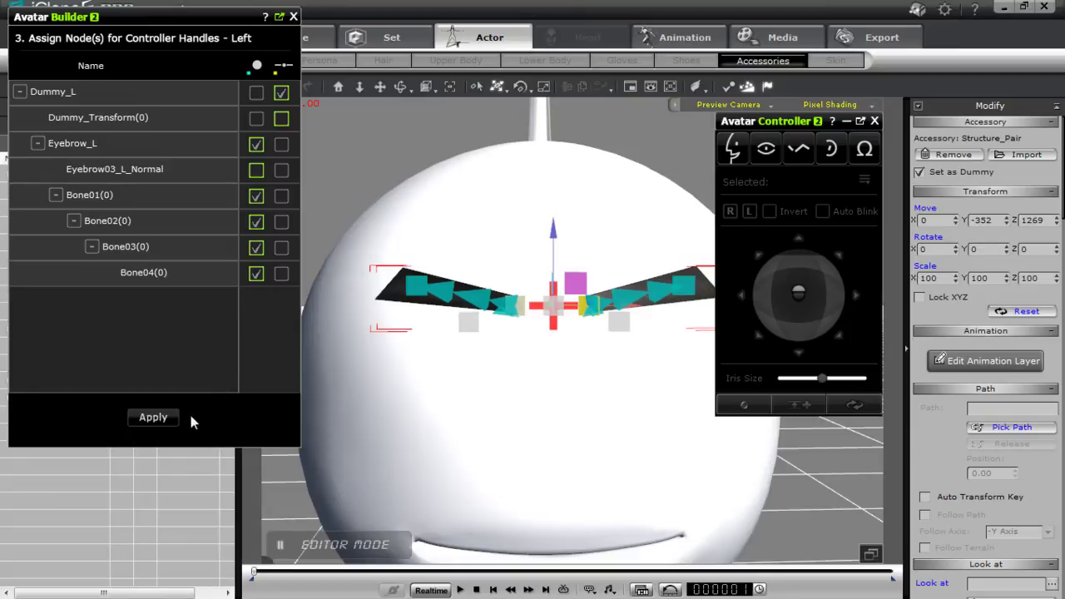
click(154, 418)
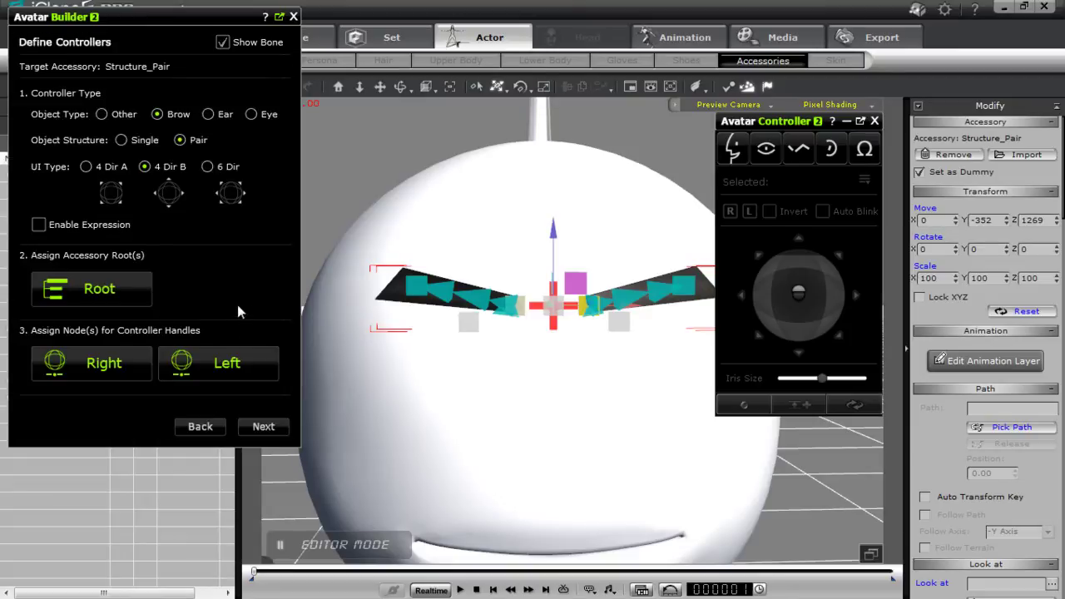
- Continue to the puppet behavior definition and apply the current brow pose as the centre position with the left and right handle targets
click(260, 427)
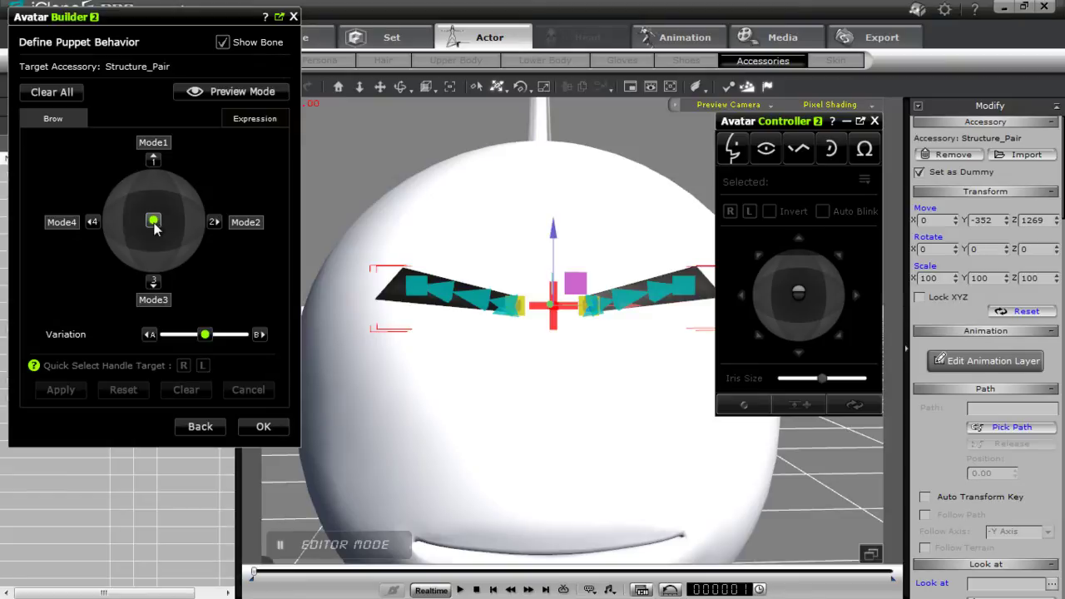
click(153, 221)
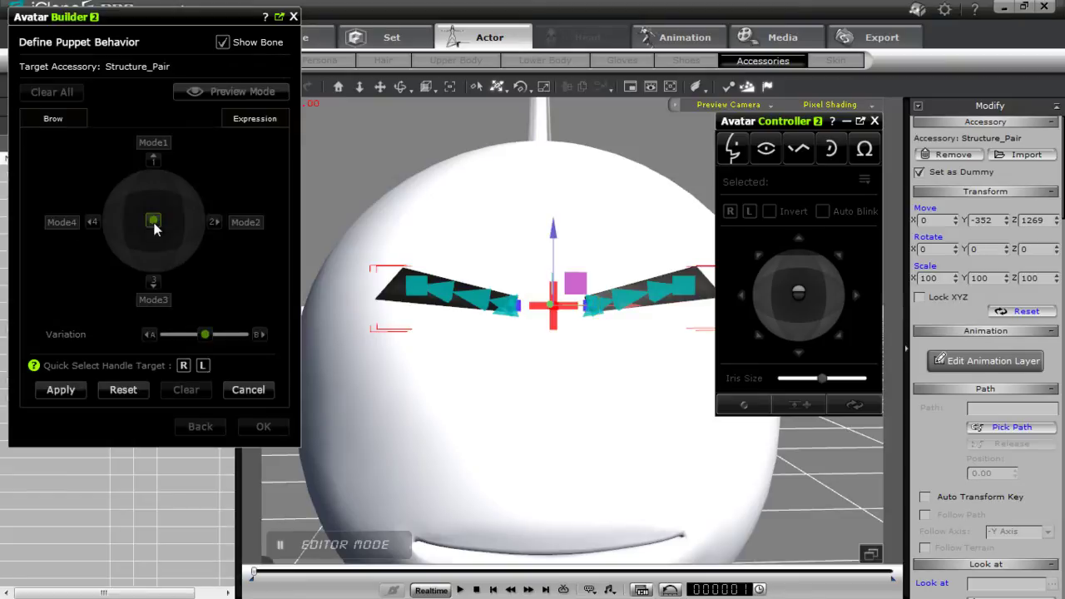
click(203, 365)
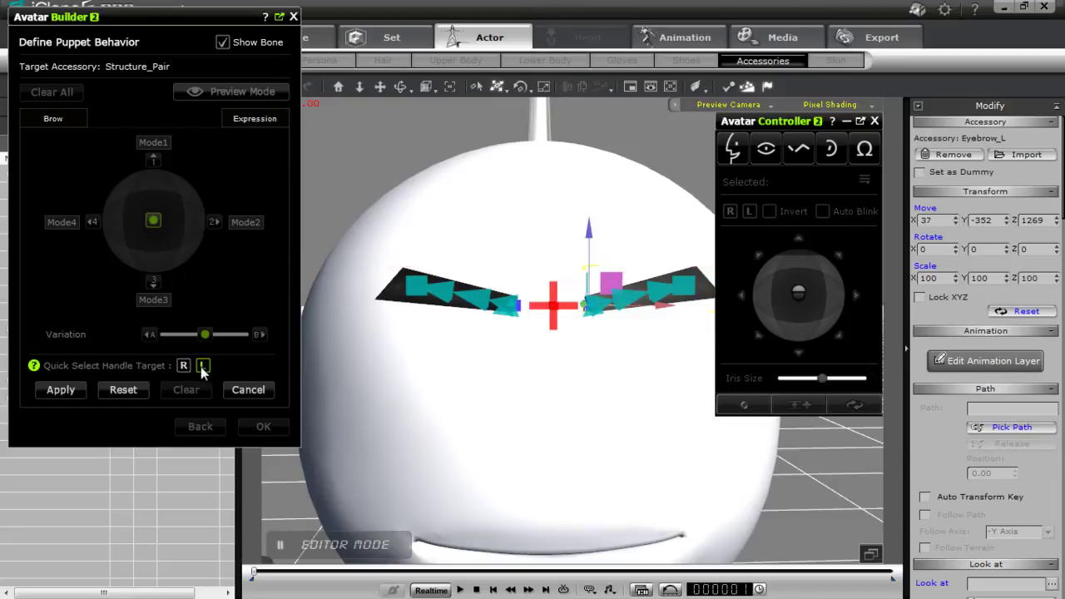
click(61, 390)
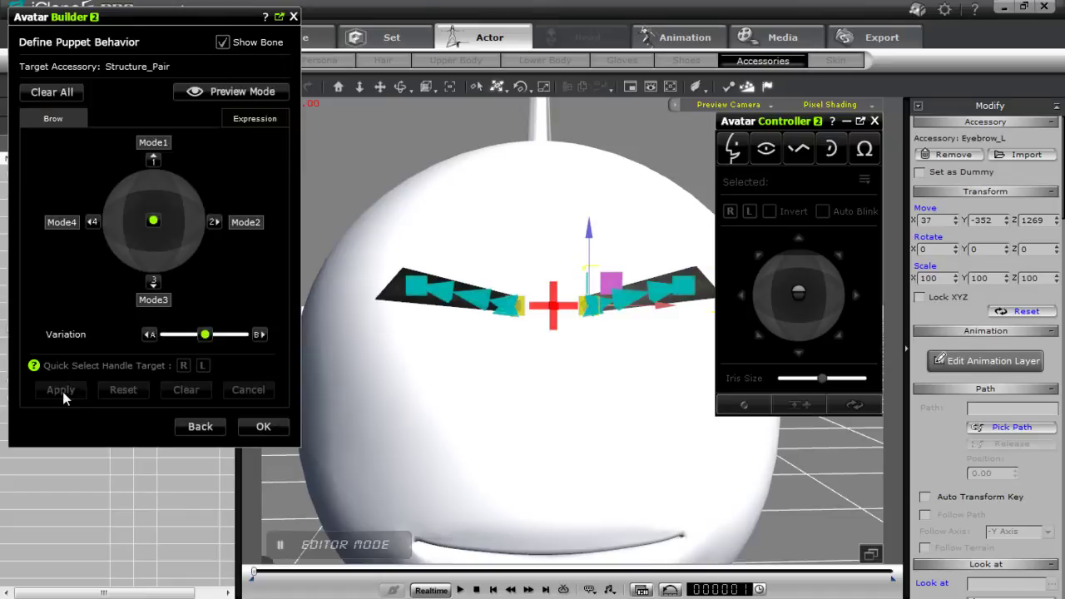
click(154, 222)
click(183, 365)
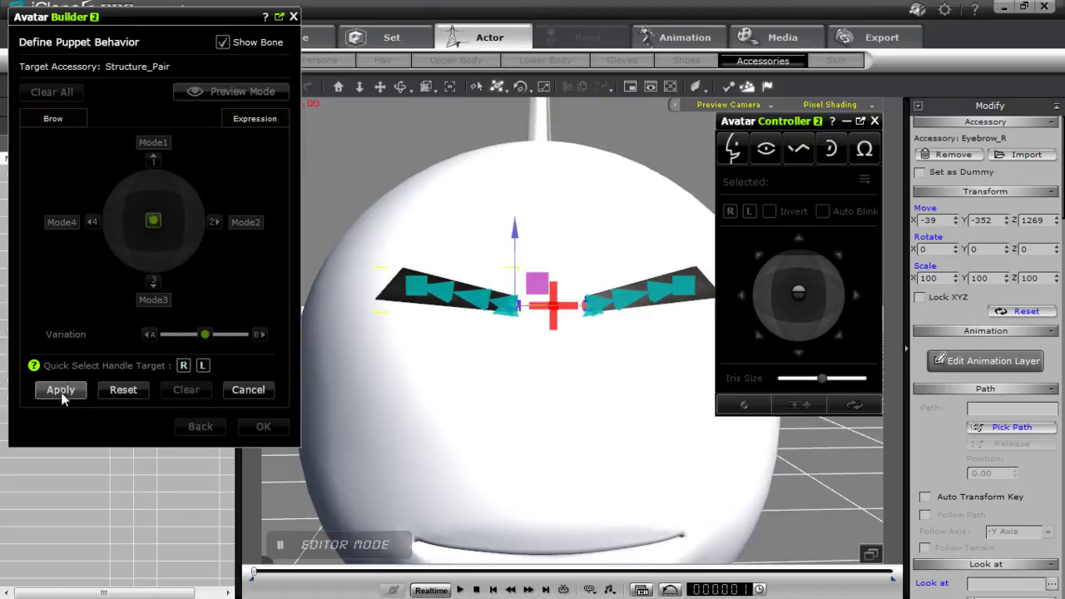
click(61, 394)
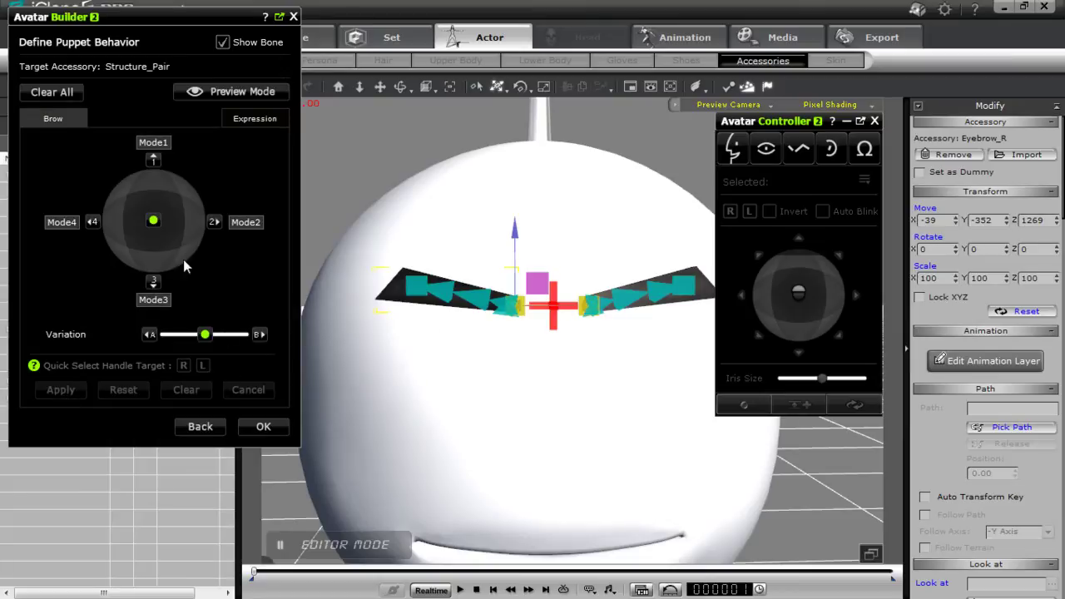
- Define brow direction 2 by rotating Eyebrow_L to about Y 337 and Eyebrow_R to about Y 345, and apply the pose
click(217, 222)
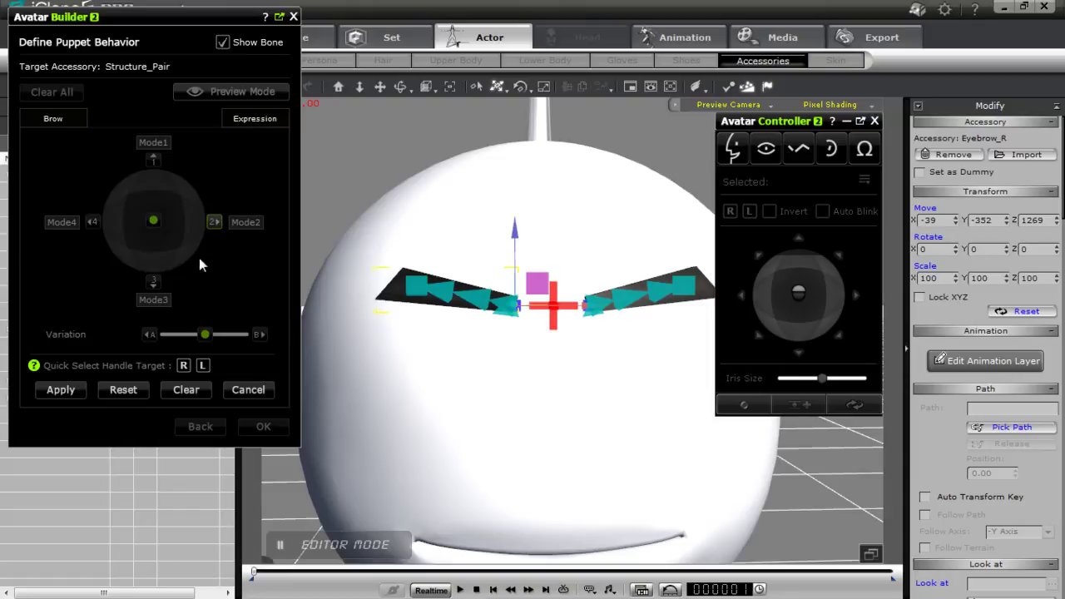
click(202, 367)
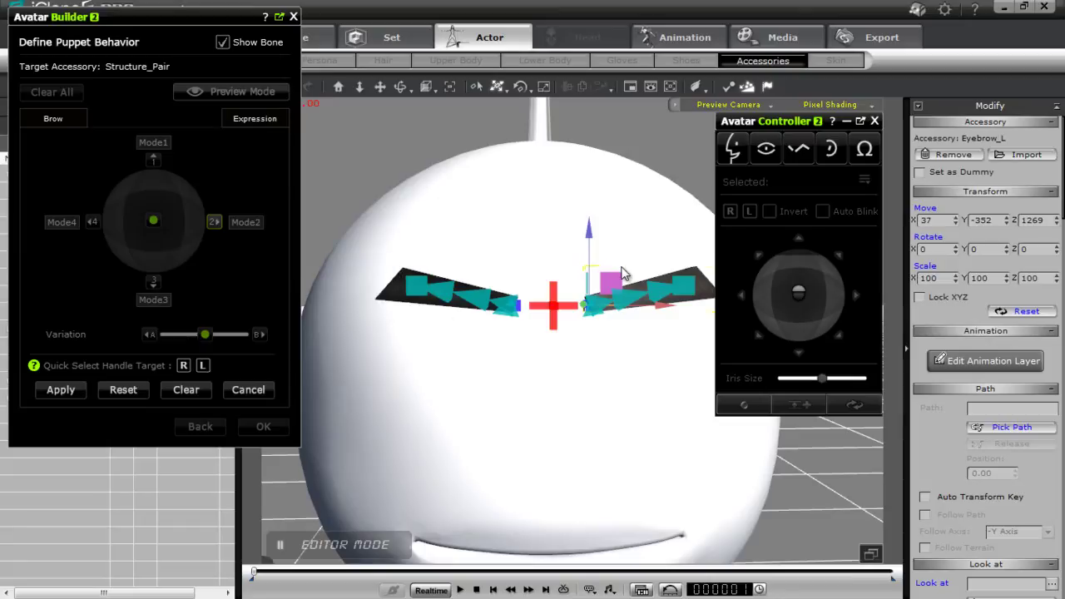
key(e)
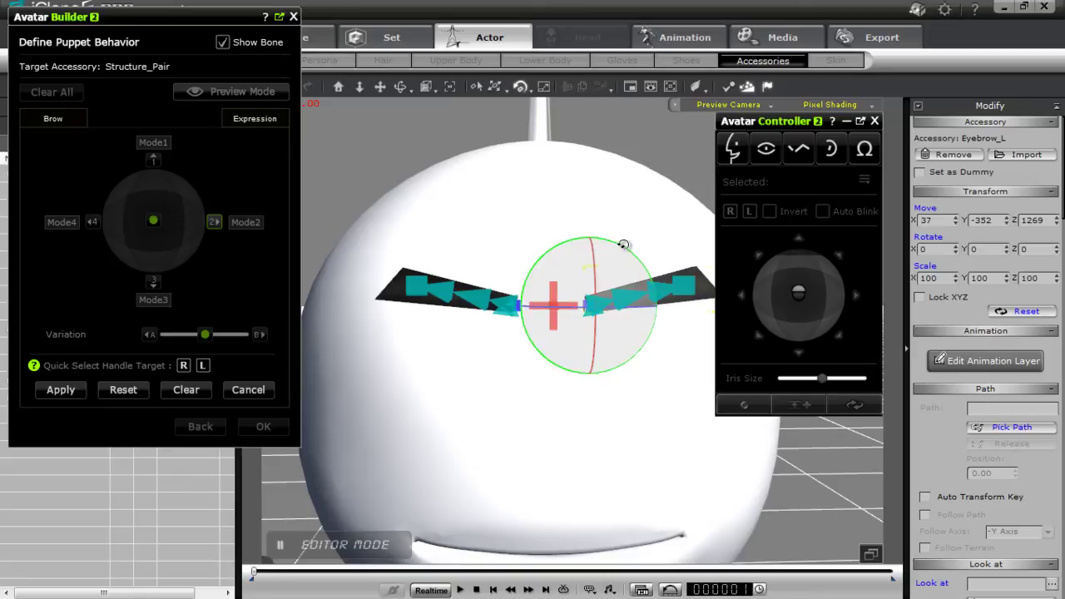
drag(623, 246, 606, 239)
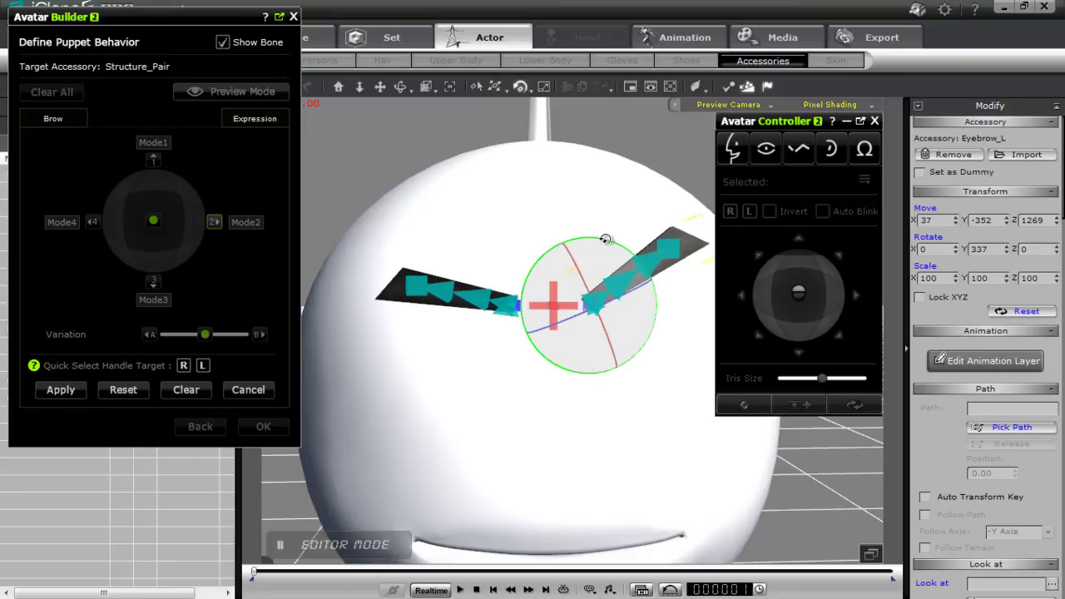
click(183, 366)
drag(449, 330, 452, 342)
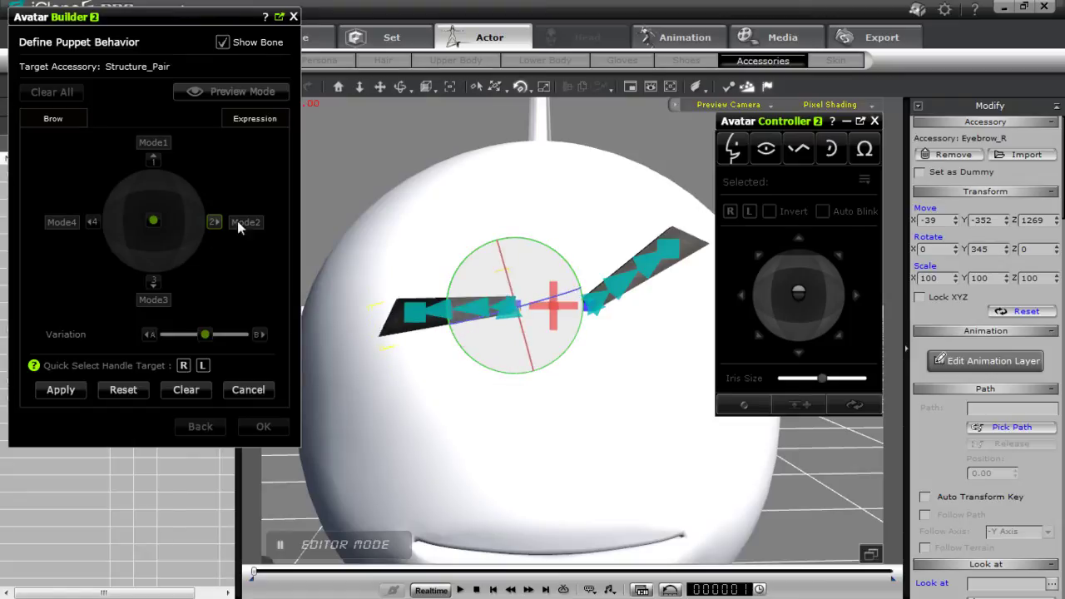
click(61, 390)
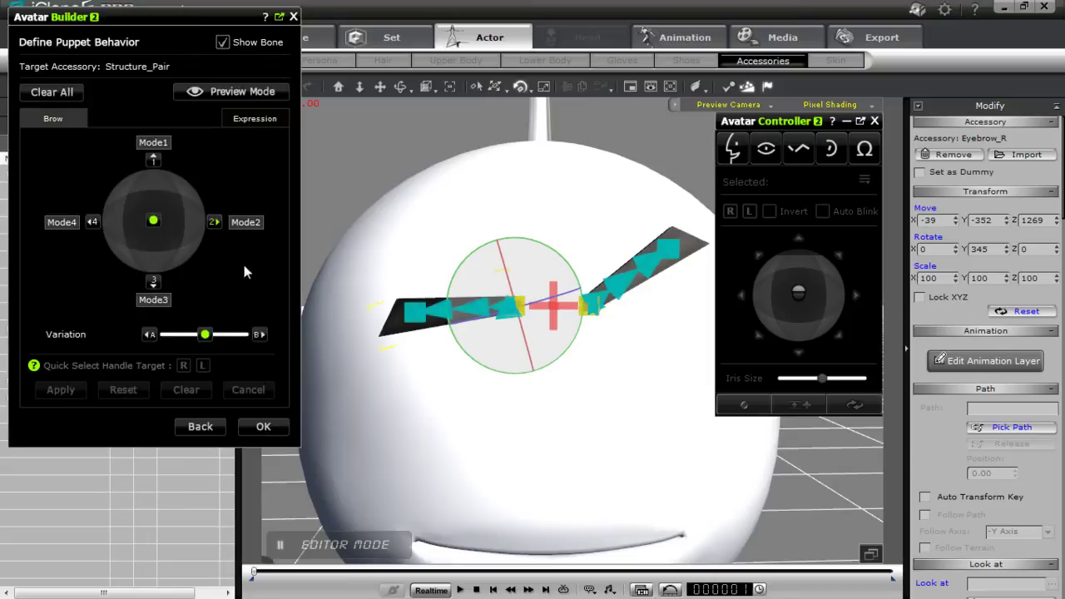
- Define brow direction 1 from the reset pose by raising Eyebrow_R to about Z 1300 and Eyebrow_L to about Z 1302, and apply
click(152, 161)
click(123, 389)
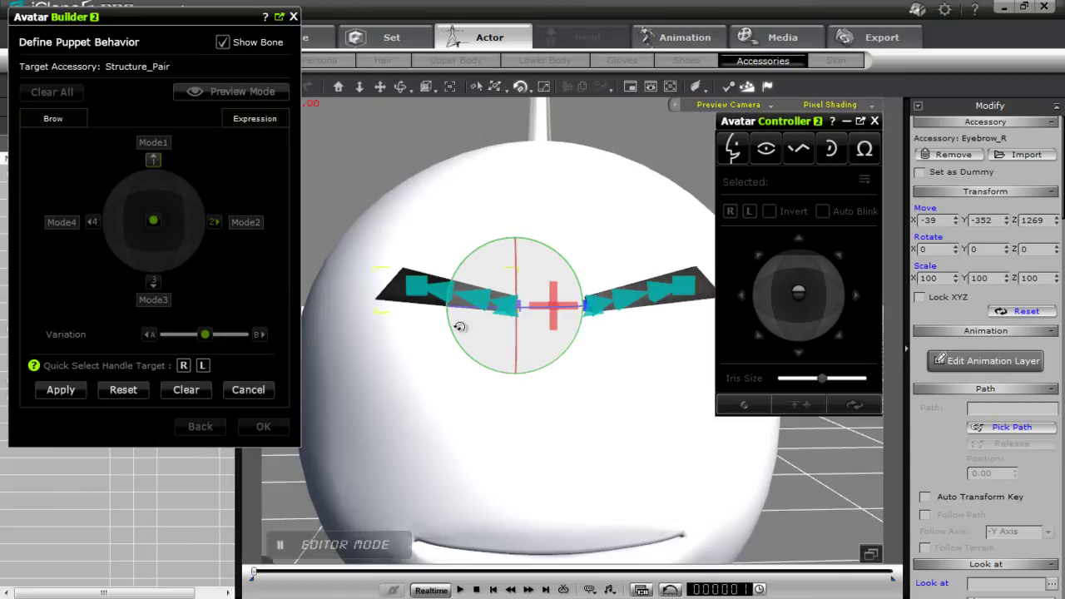
key(w)
drag(515, 228, 515, 198)
click(202, 365)
drag(590, 234, 597, 210)
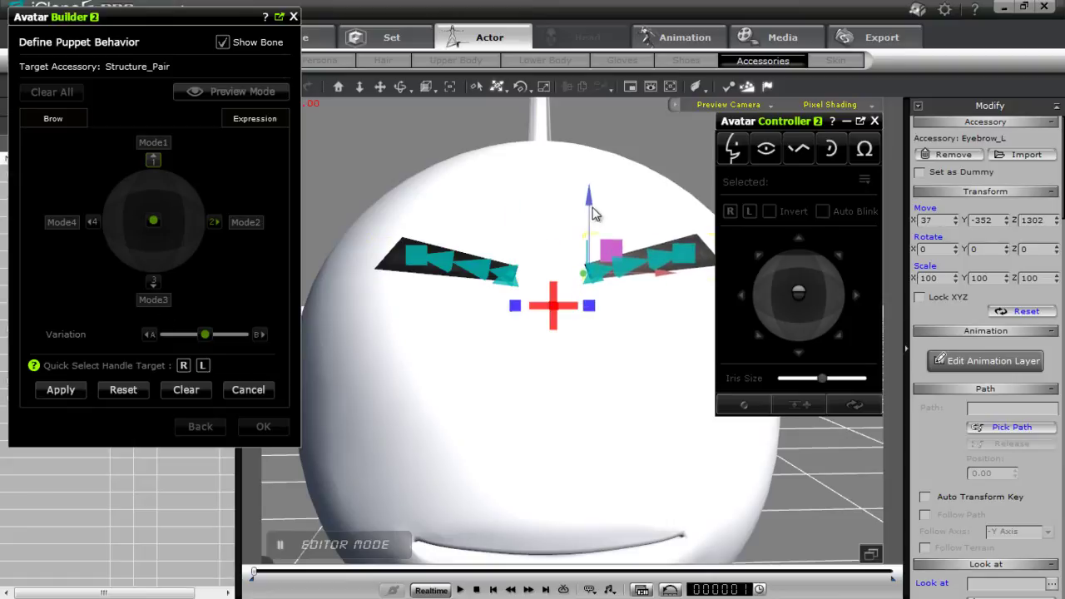
click(60, 389)
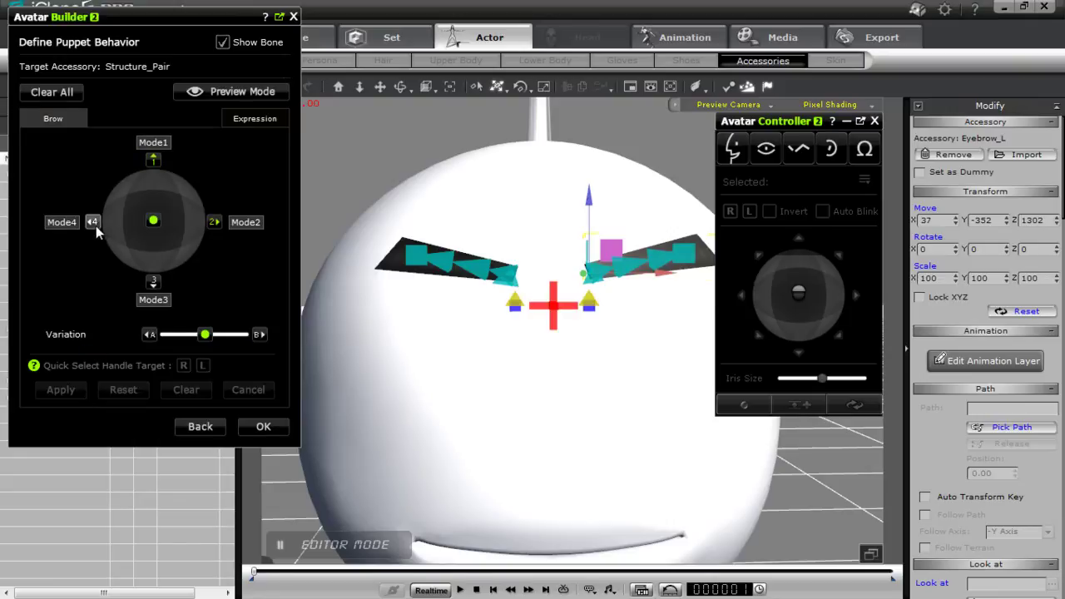
- Define brow direction 4 from the reset pose by rotating Eyebrow_R to about Y 19 and Eyebrow_L to about Y 20, and apply
click(94, 222)
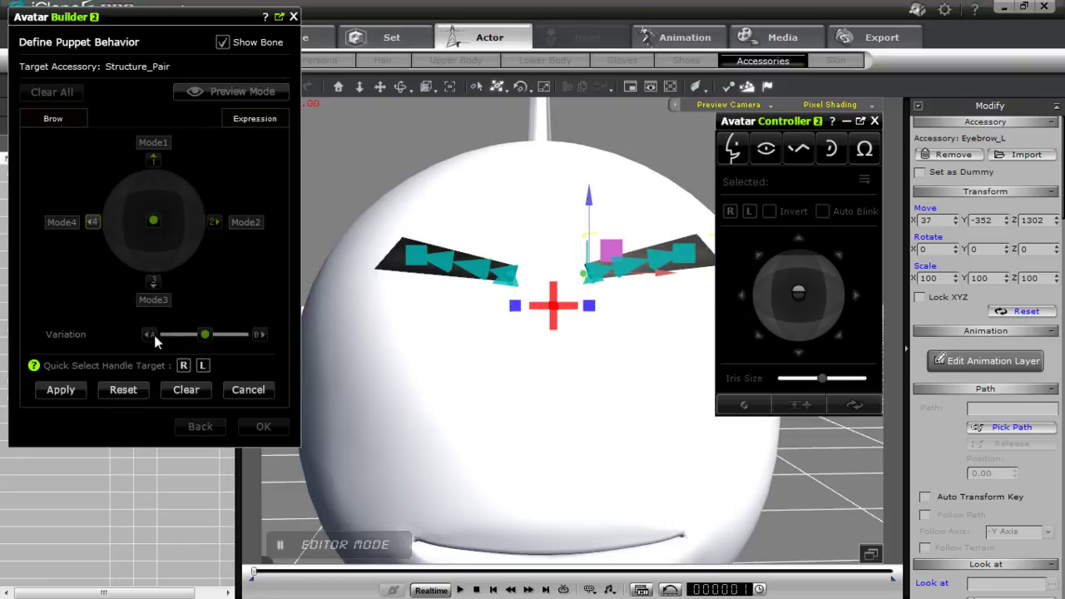
click(134, 390)
click(466, 287)
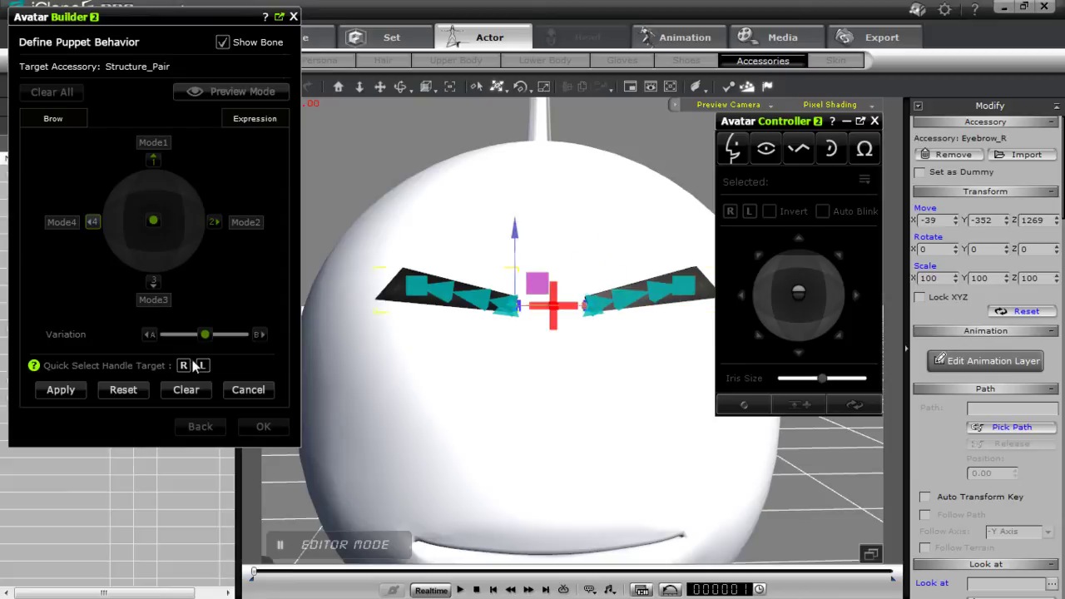
key(e)
drag(554, 252, 569, 261)
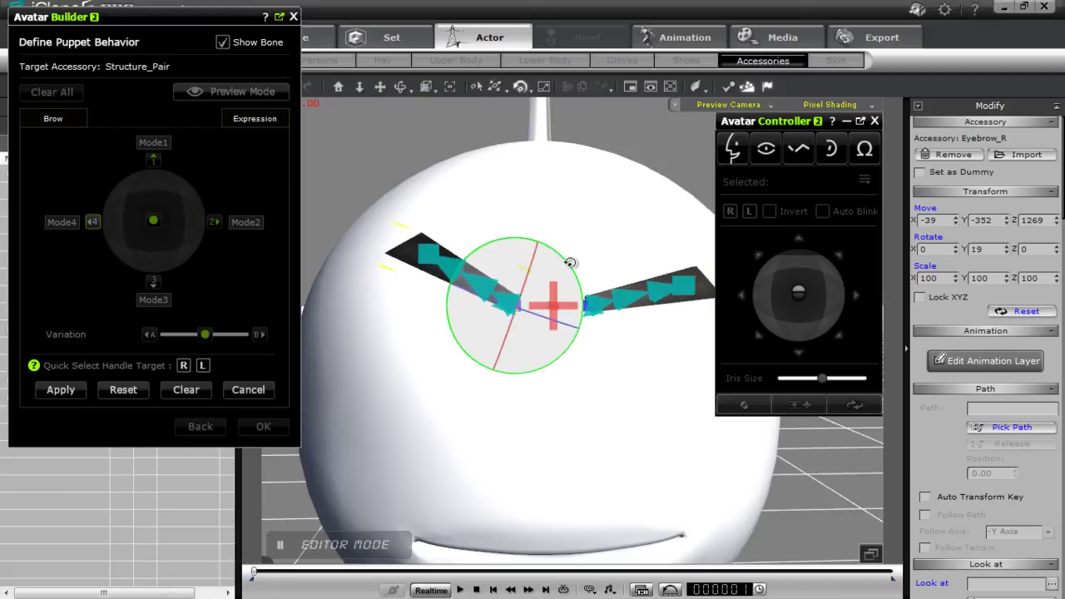
click(202, 365)
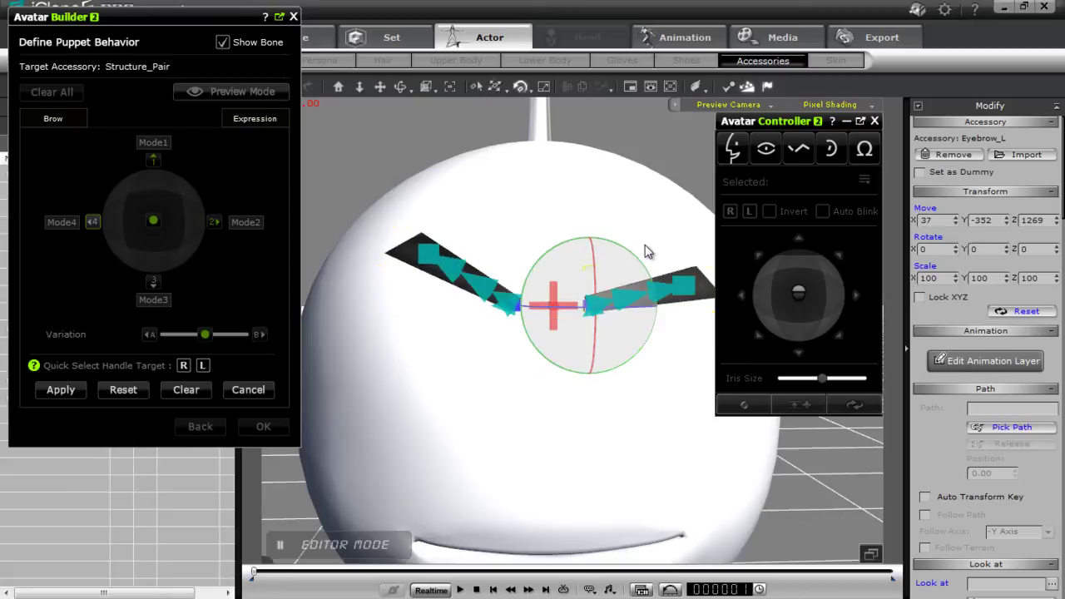
drag(630, 245, 638, 267)
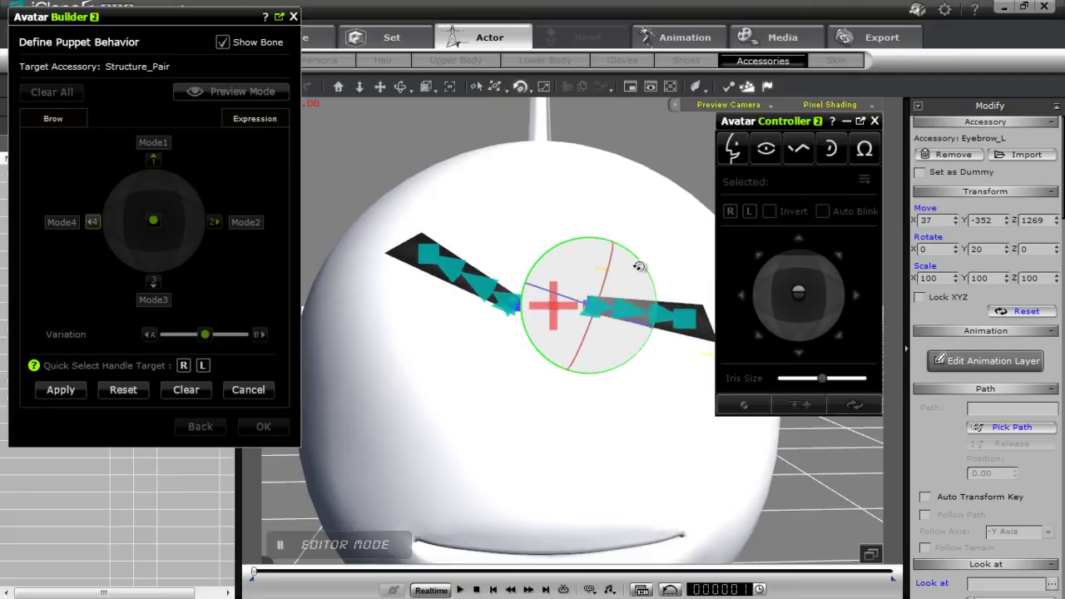
click(63, 391)
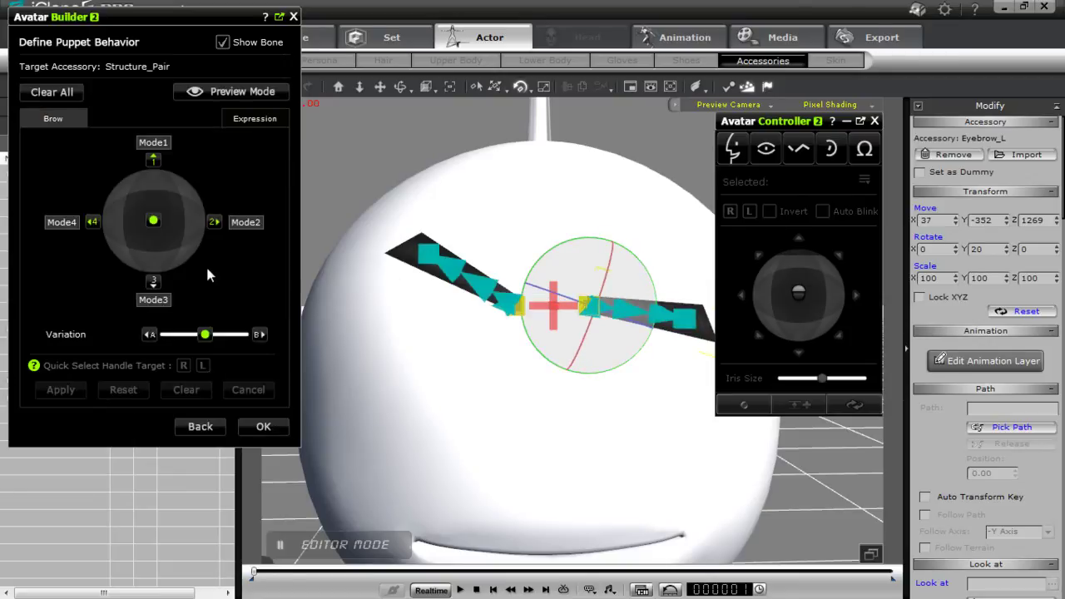
- Define brow direction 3 from the reset pose by lowering Eyebrow_R to about Z 1237 and Eyebrow_L to about Z 1238, and apply
click(154, 282)
click(122, 389)
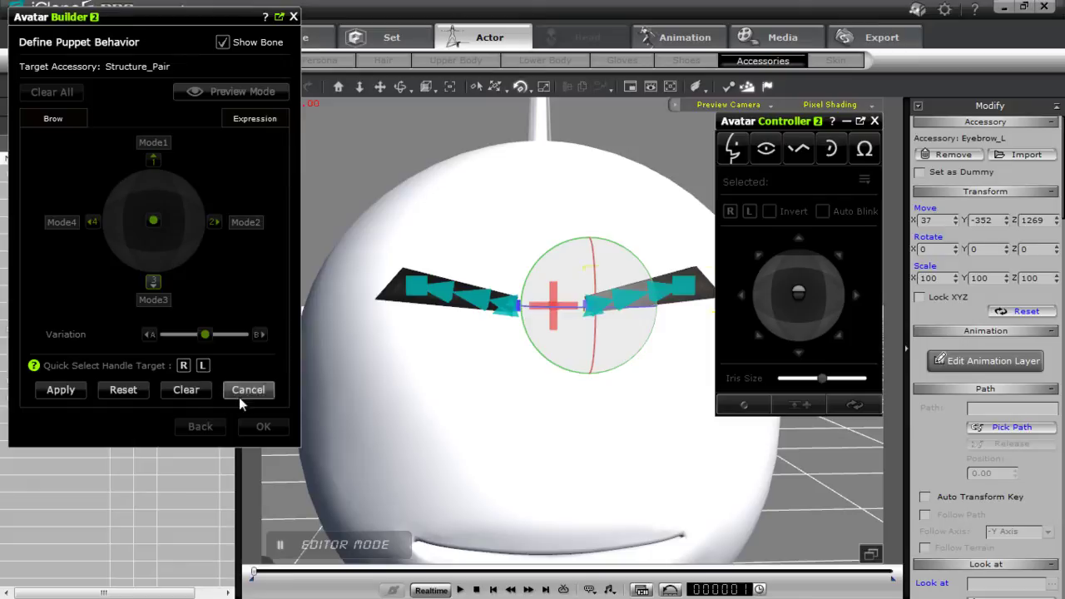
click(184, 366)
key(w)
drag(516, 235, 516, 263)
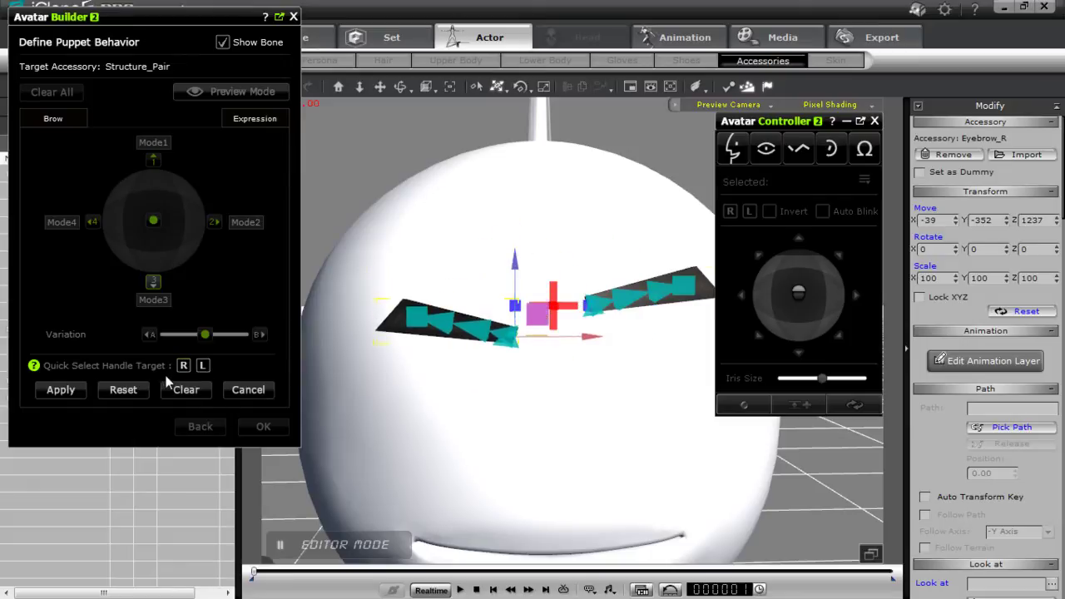
click(203, 366)
drag(589, 233, 584, 261)
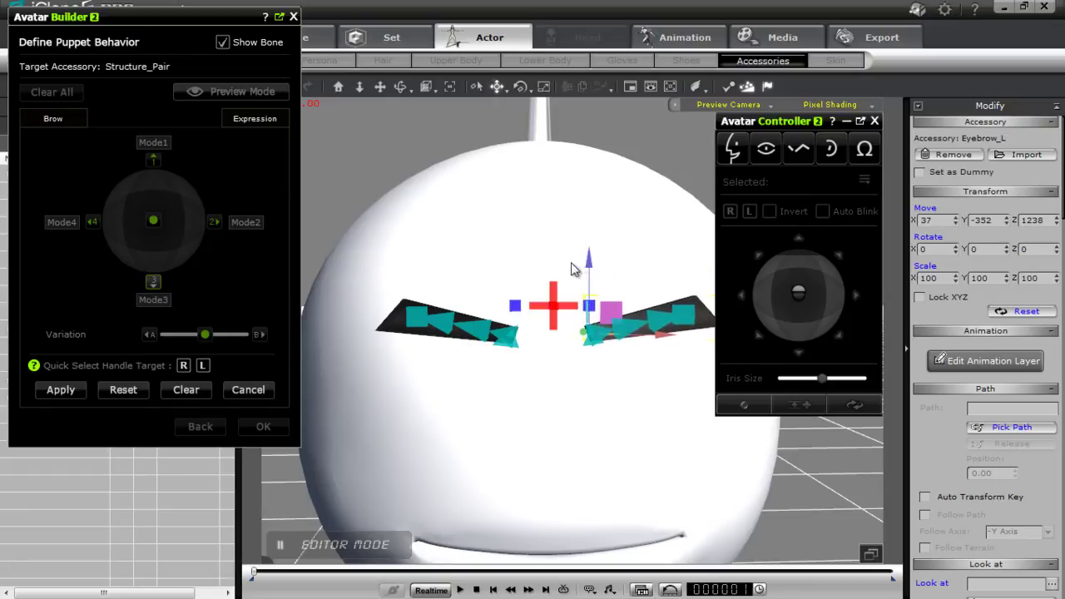
click(60, 389)
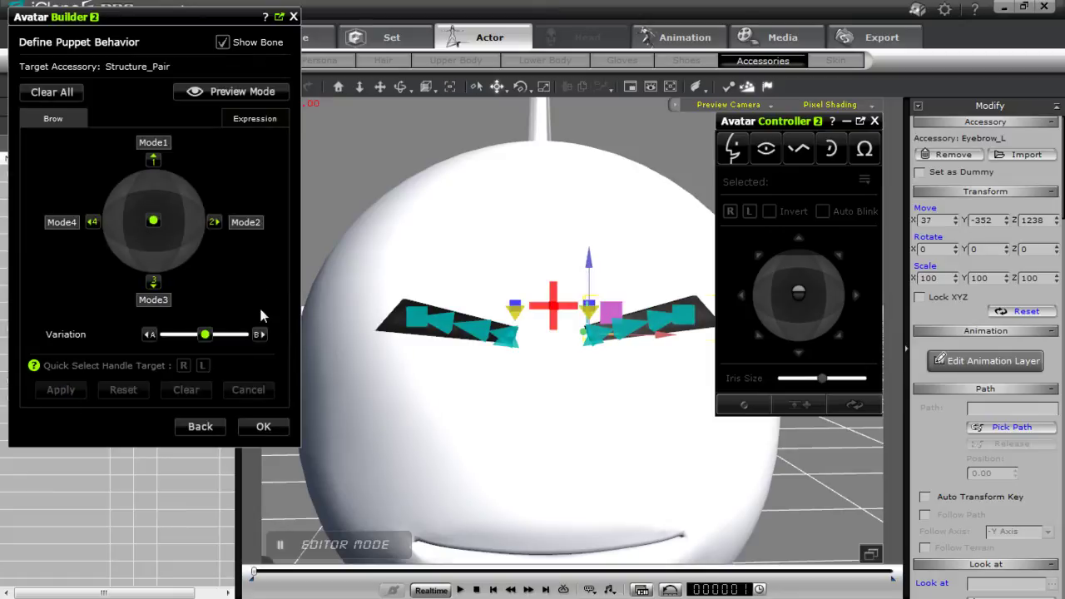
- Preview the four brow directions with the puppet control and return to pose definition
click(245, 94)
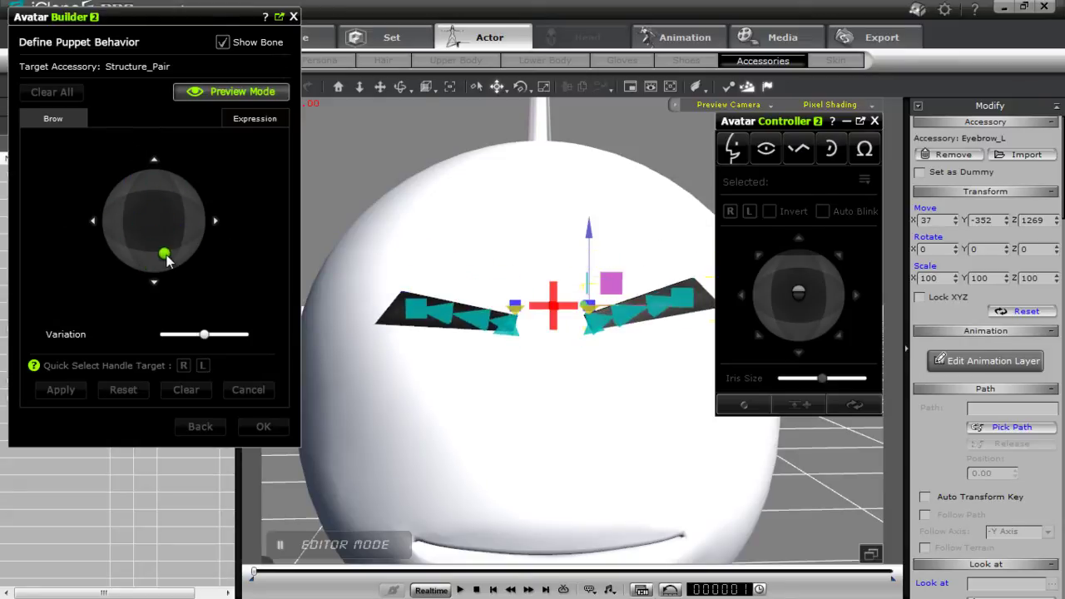
click(223, 93)
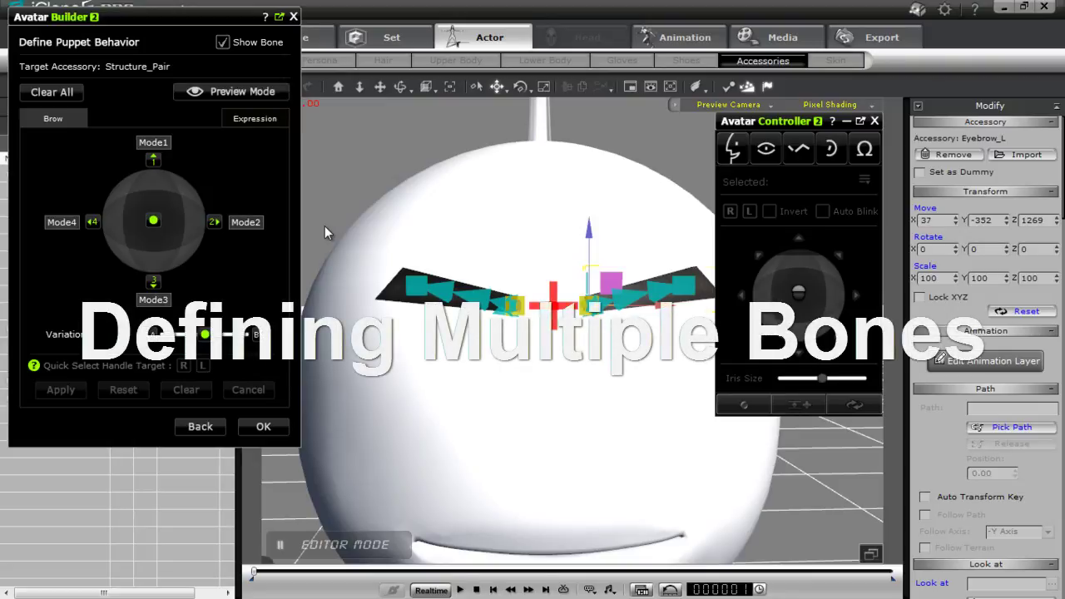
- Reopen brow direction 1 for editing and open the animation layer of Eyebrow_R with its bone hierarchy expanded through Bone04
click(153, 161)
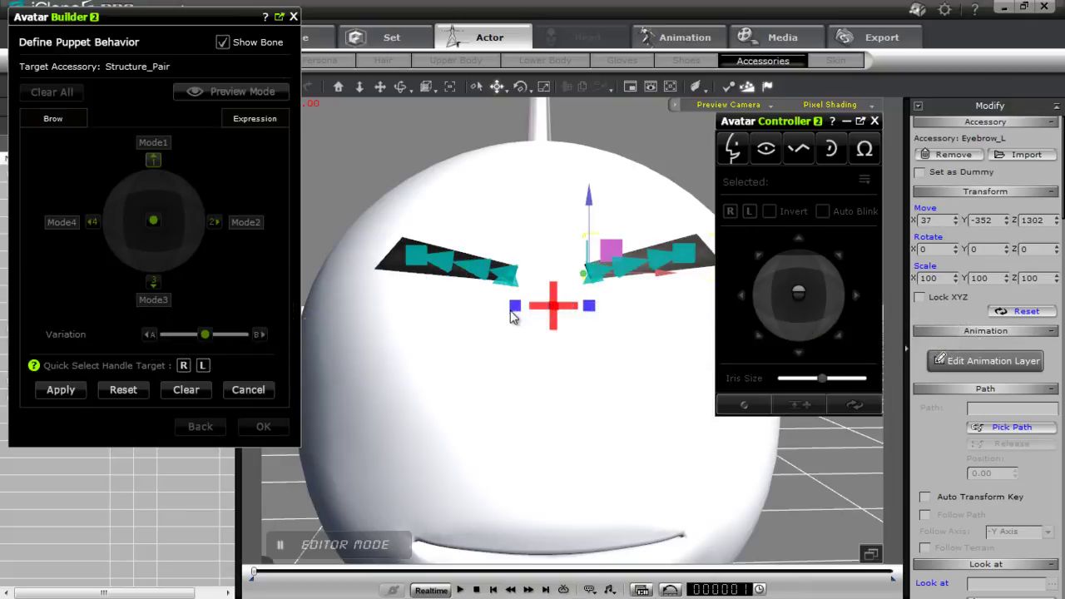
click(183, 367)
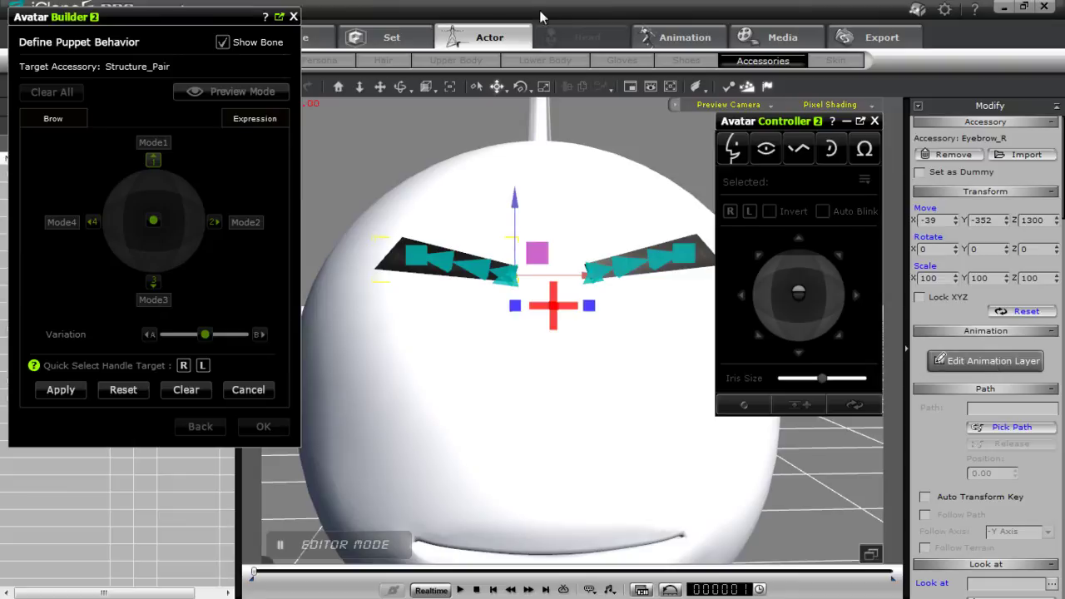
click(998, 365)
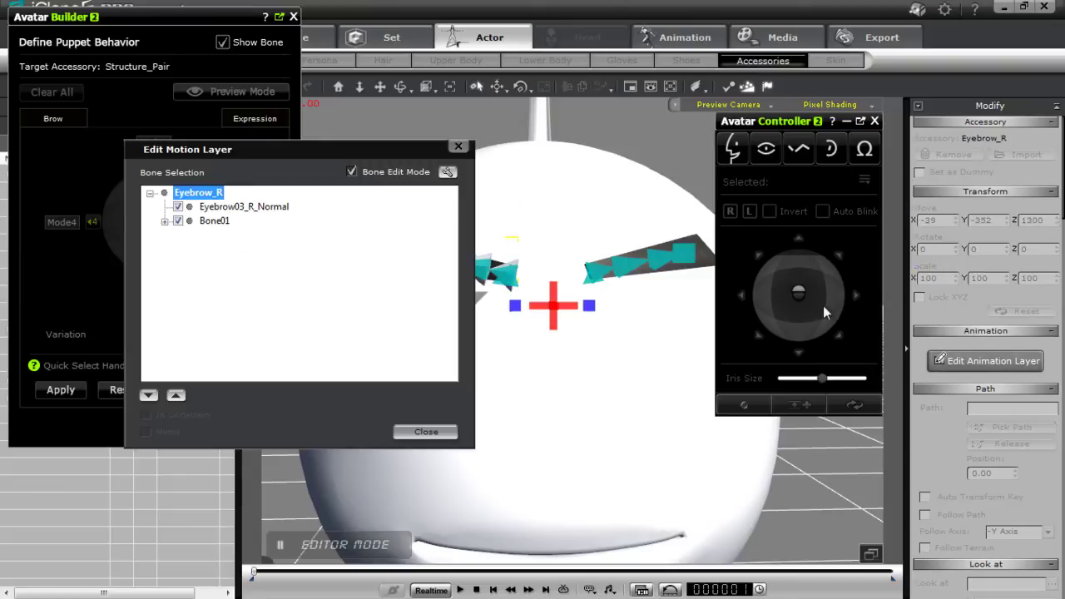
drag(310, 148, 873, 117)
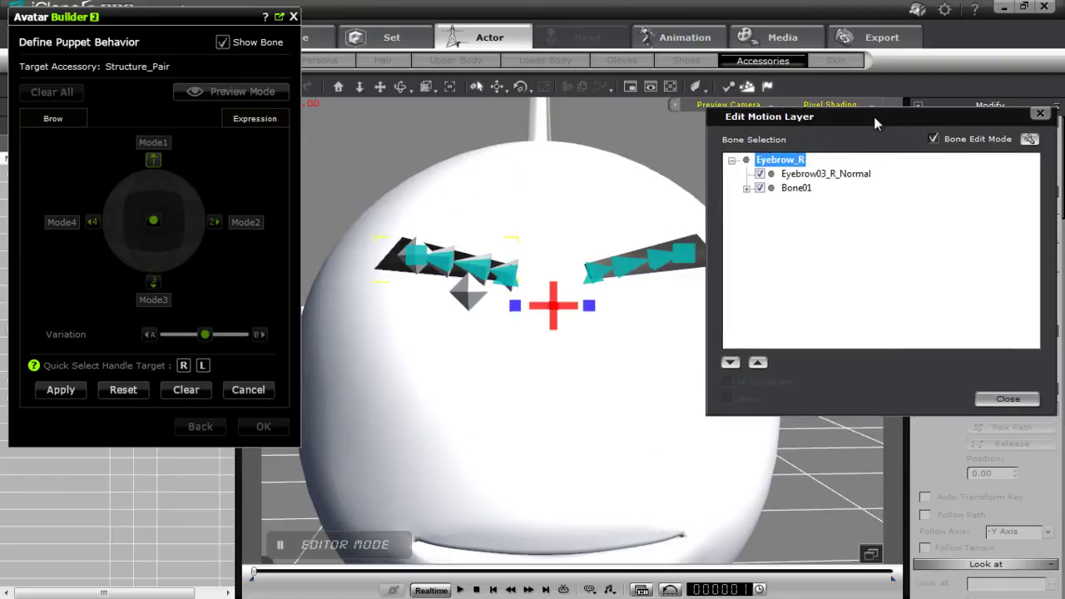
click(746, 189)
click(761, 202)
click(776, 217)
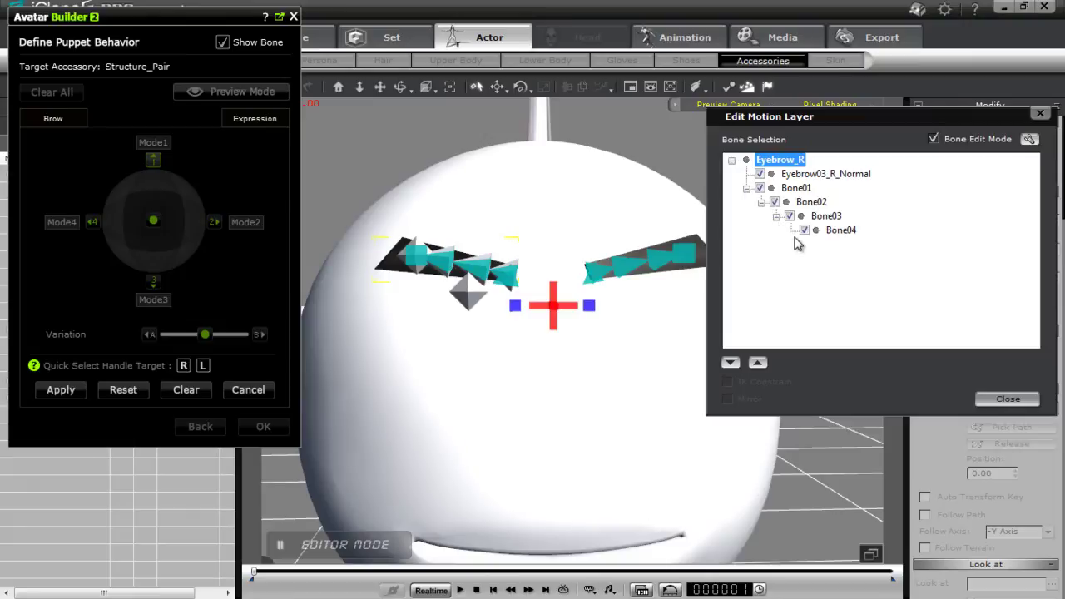
- Bend the right eyebrow into an arch by rotating Bone02, Bone03 and Bone04 so that its outer end curves downward
click(825, 216)
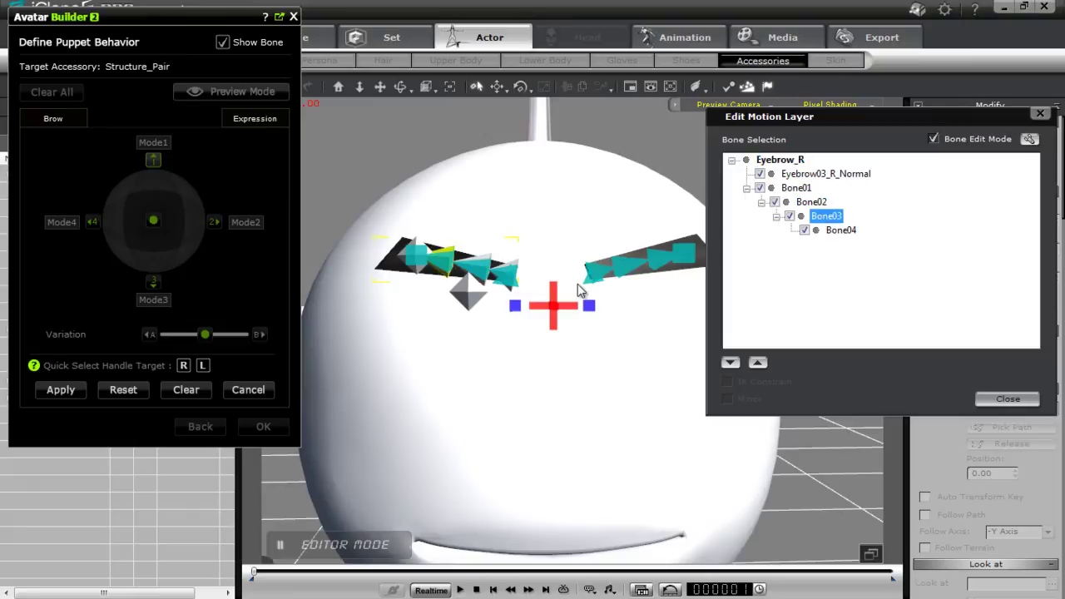
click(842, 231)
click(826, 217)
click(811, 202)
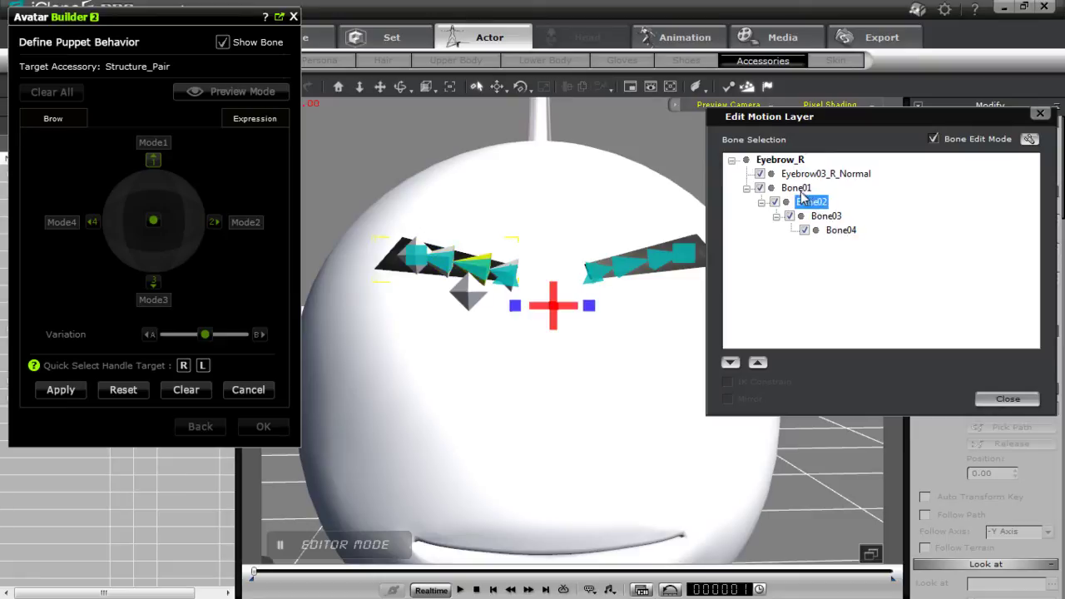
click(800, 189)
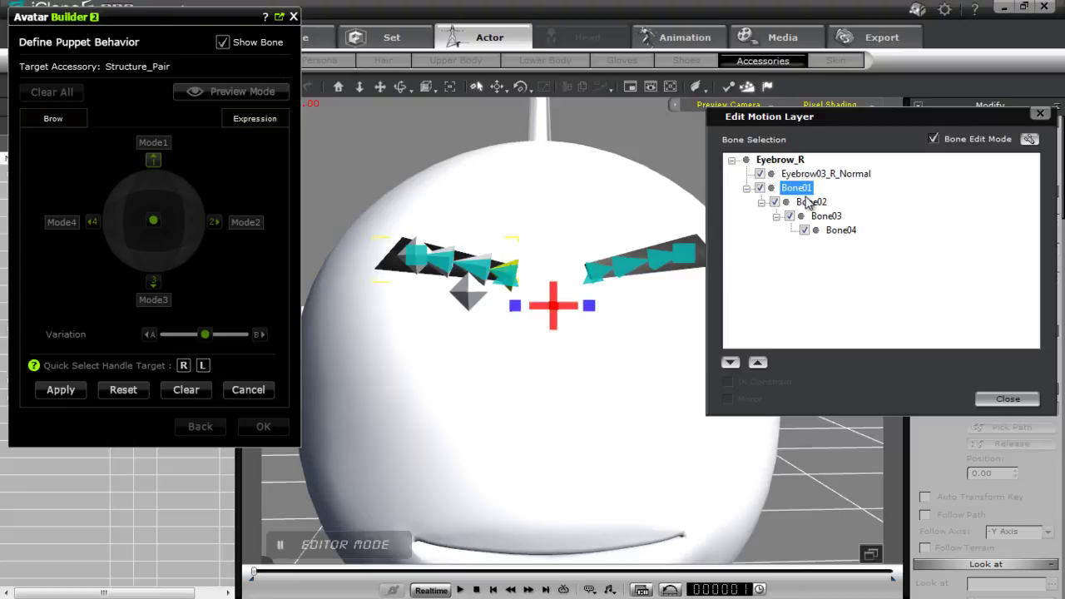
click(807, 202)
key(e)
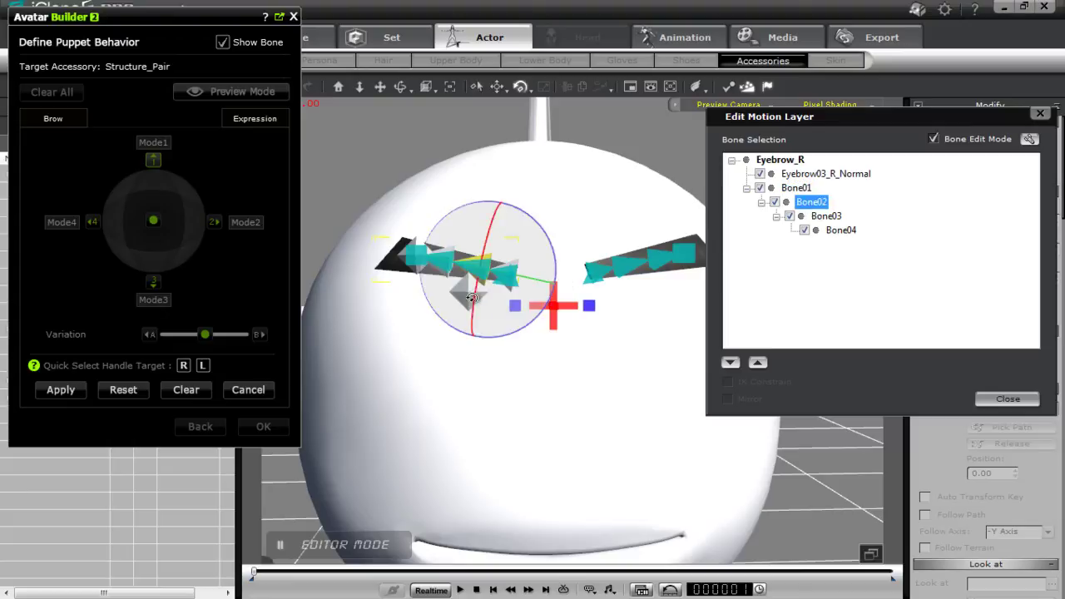
drag(432, 225, 425, 235)
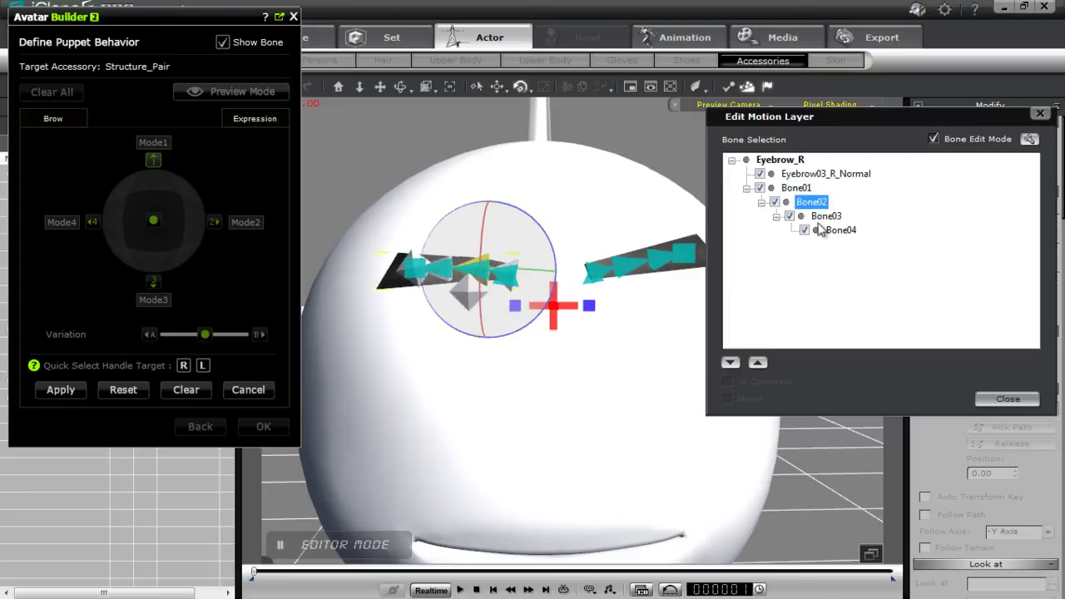
click(826, 216)
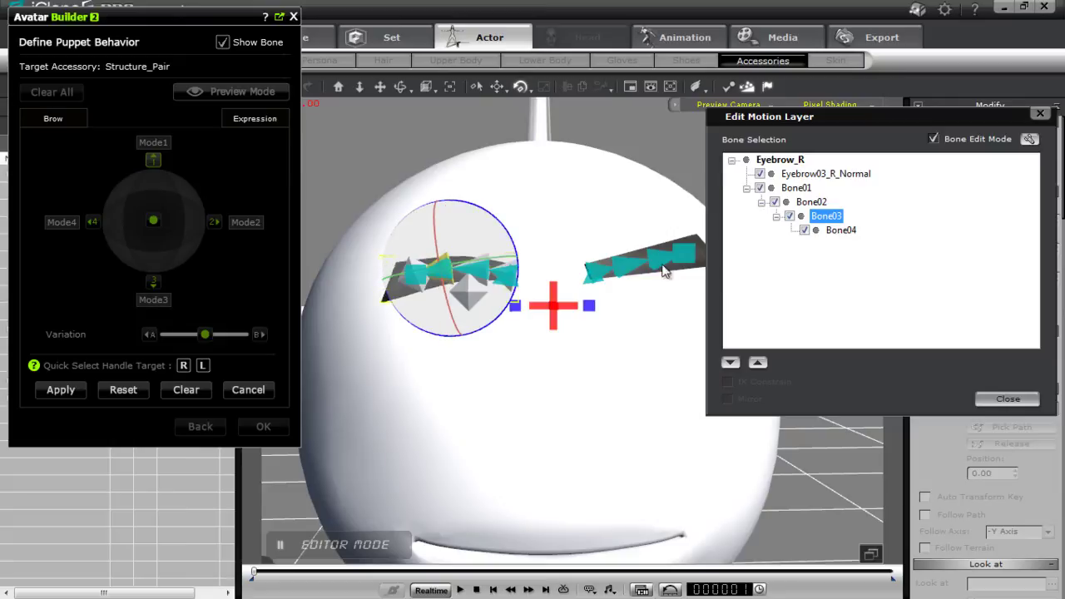
click(840, 230)
drag(367, 224, 363, 231)
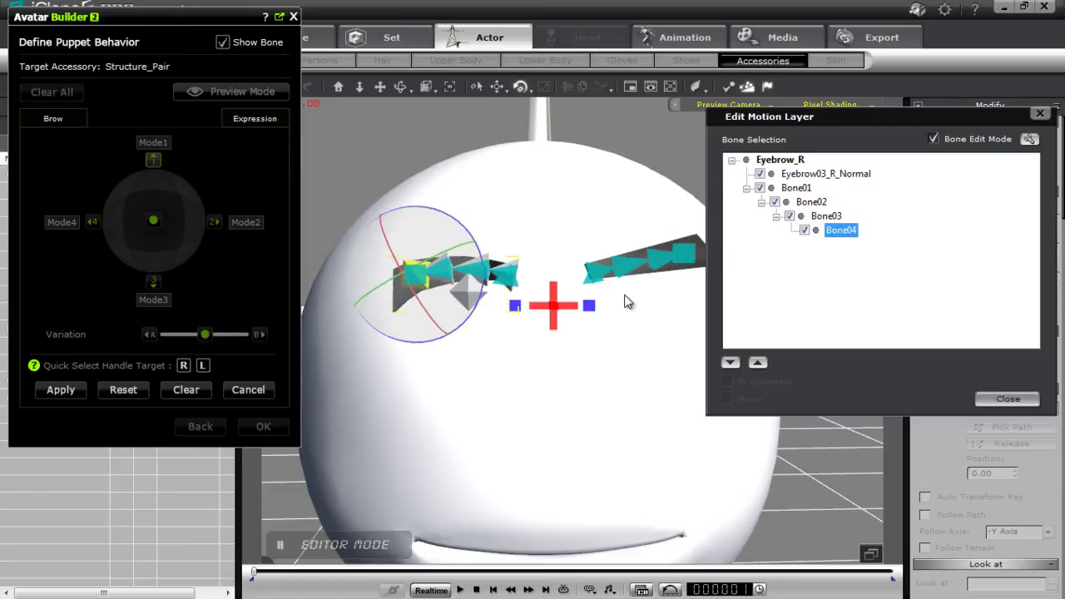
- Bend Eyebrow_L into a matching arch with its outer end curving downward by rotating Bone02(0), Bone03(0) and Bone04(0)
click(203, 366)
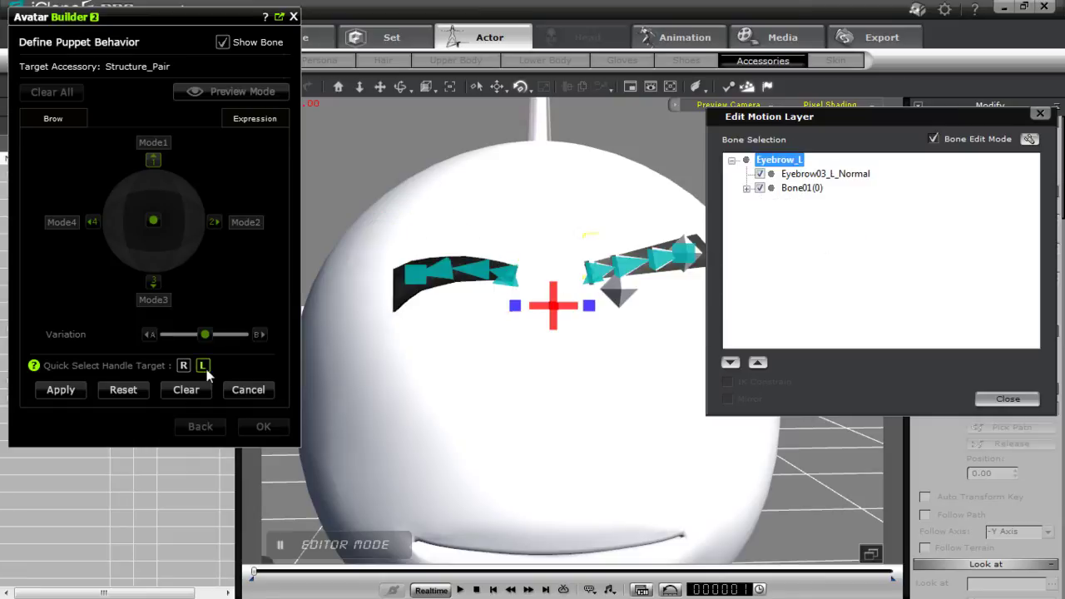
click(747, 188)
click(762, 202)
click(777, 216)
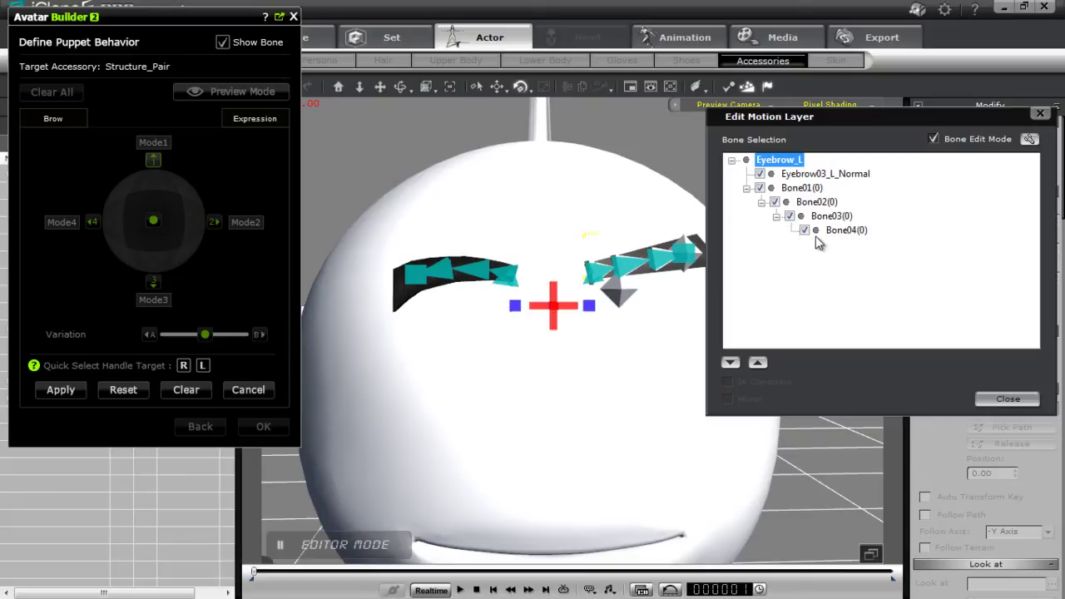
click(816, 202)
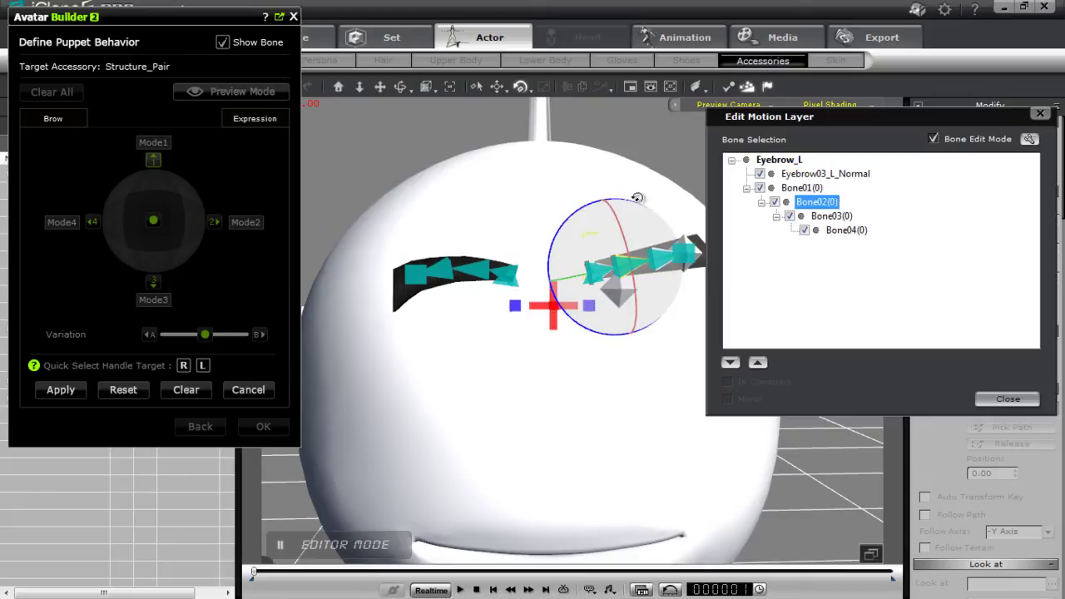
click(831, 216)
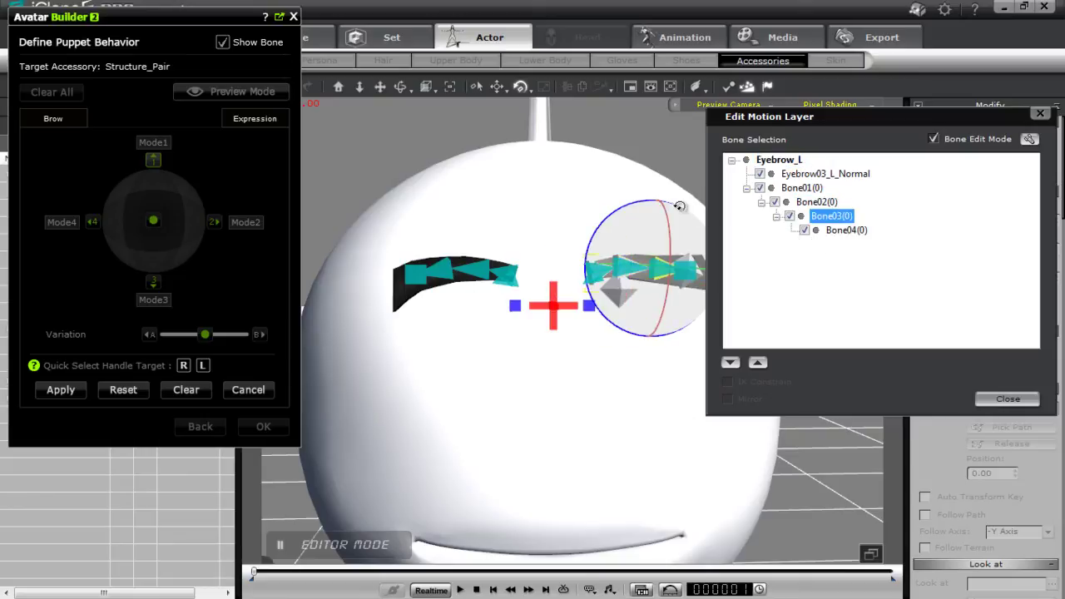
click(846, 231)
drag(659, 213, 674, 215)
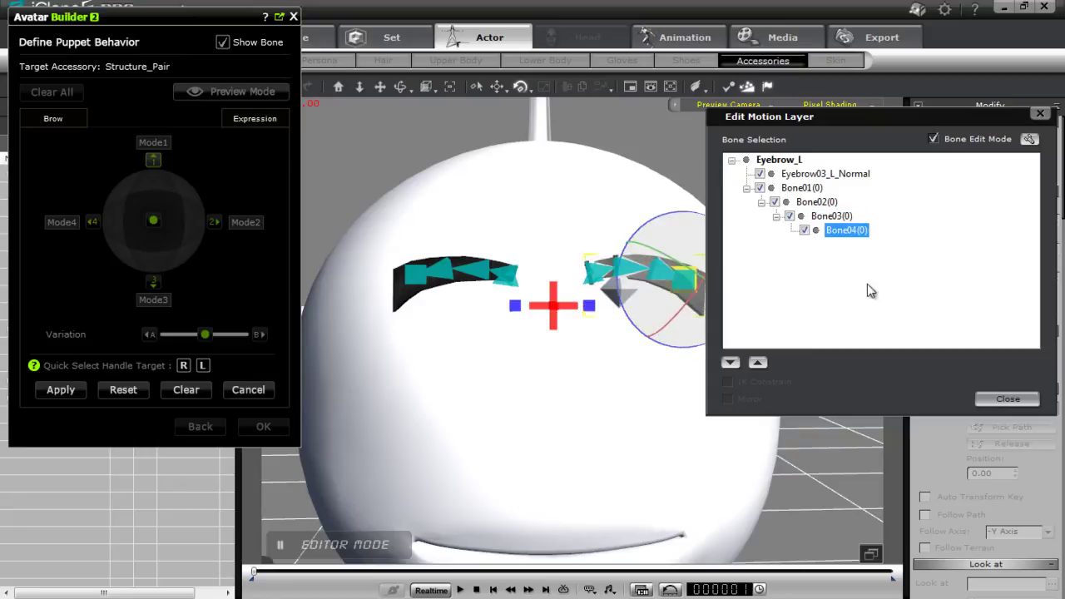
- Close the motion layer editor, apply the arched pose to brow direction 1, and start the puppet preview
click(1007, 398)
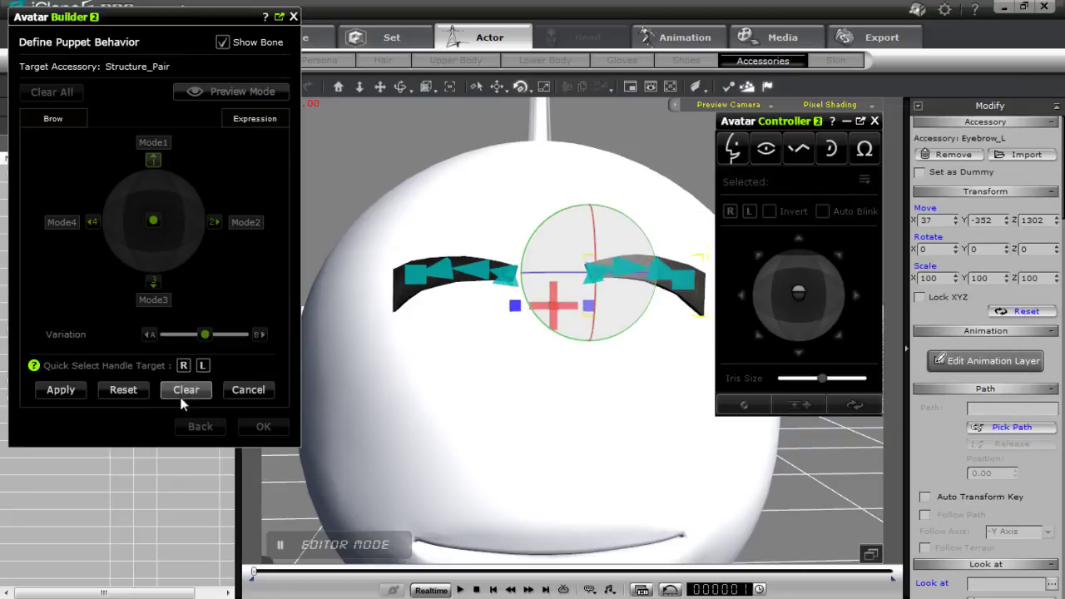
click(60, 390)
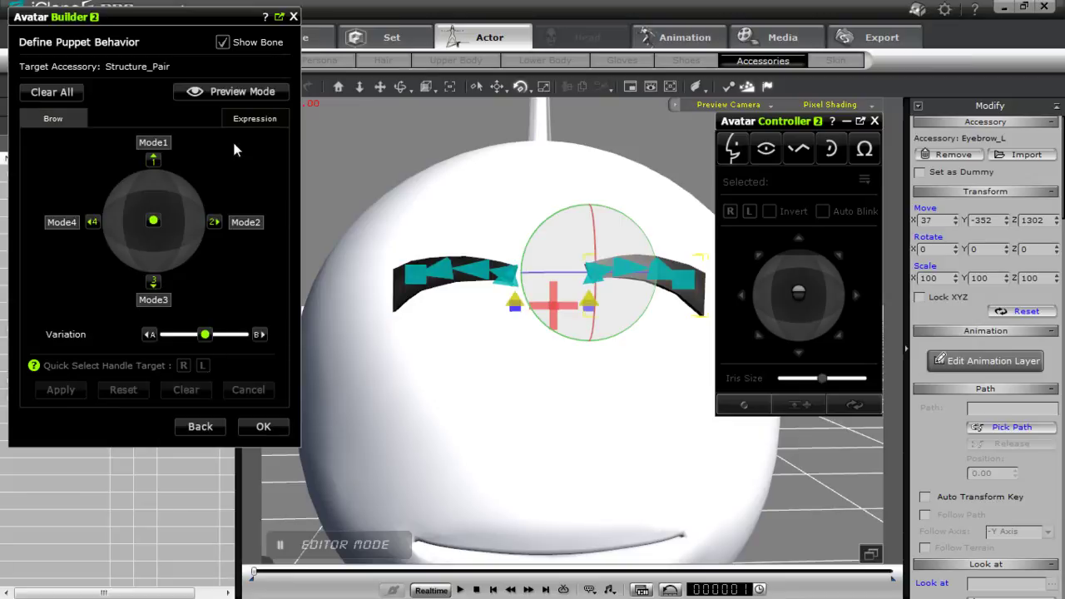
click(238, 91)
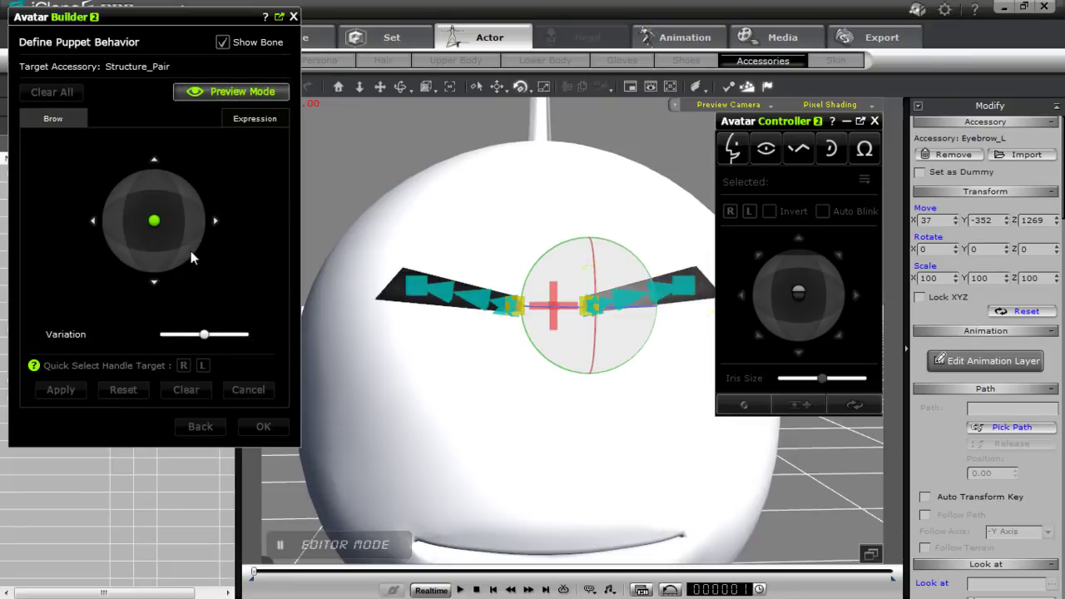
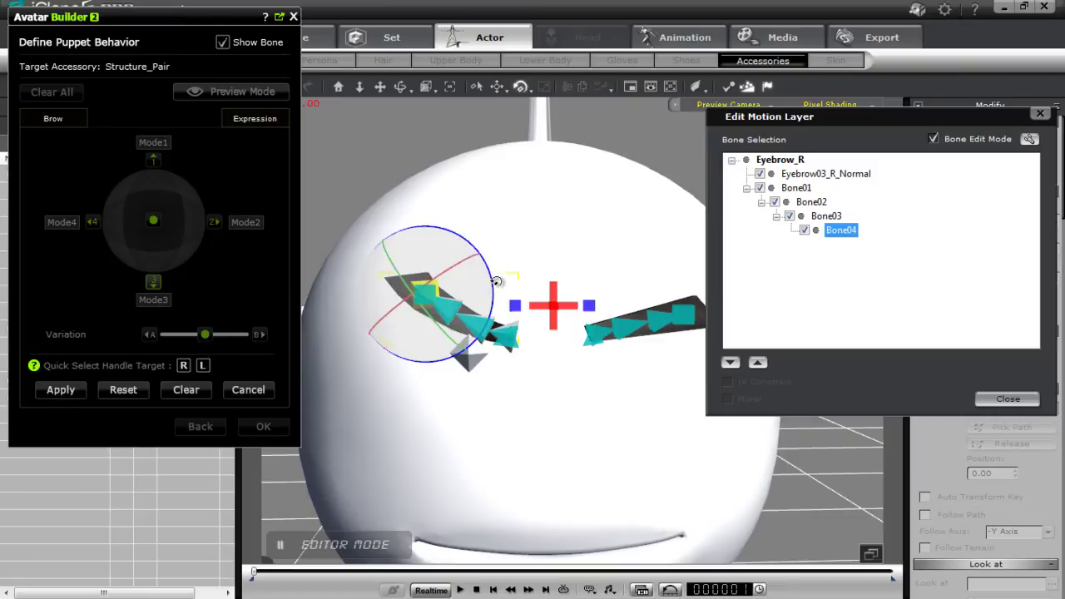
- Curve the outer end of Eyebrow_L upward to mirror Eyebrow_R by rotating Bone02(0) through Bone04(0), and apply brow direction 3
click(203, 367)
click(746, 188)
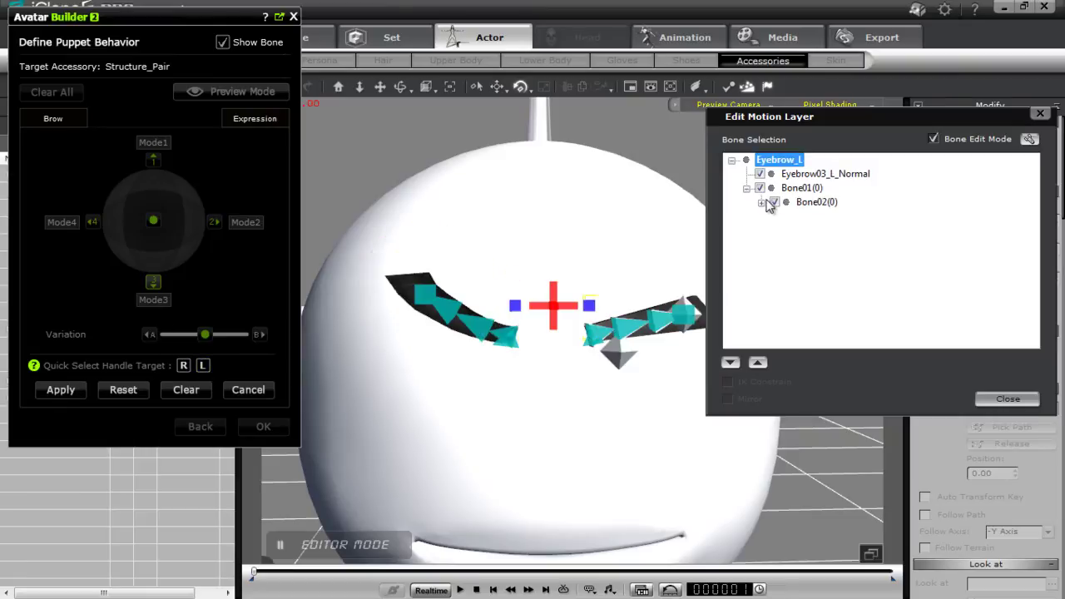
click(761, 202)
click(776, 217)
click(813, 204)
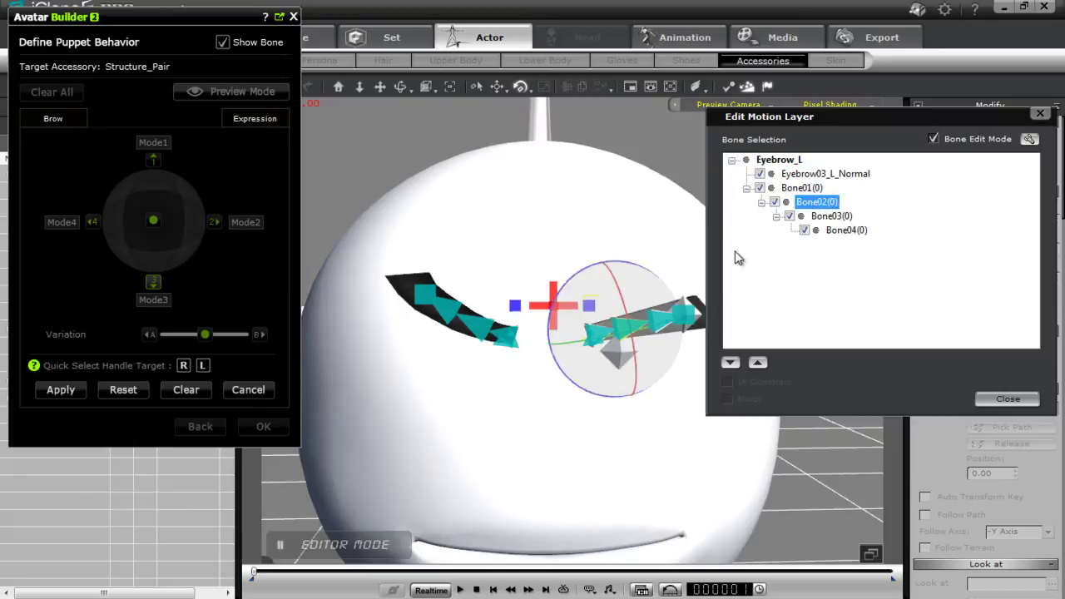
click(834, 218)
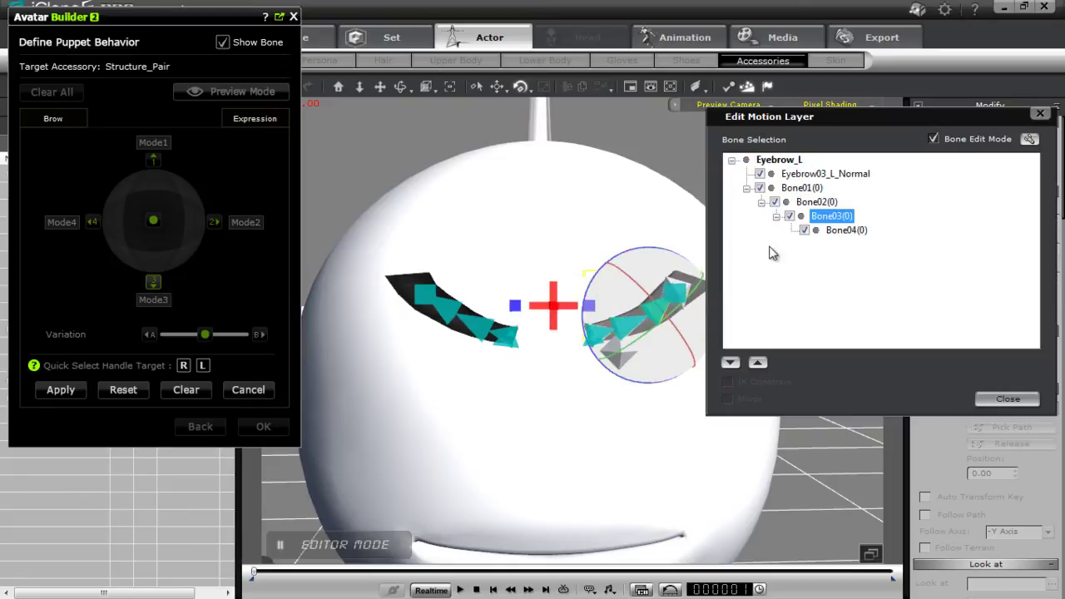
click(844, 231)
drag(660, 239, 658, 232)
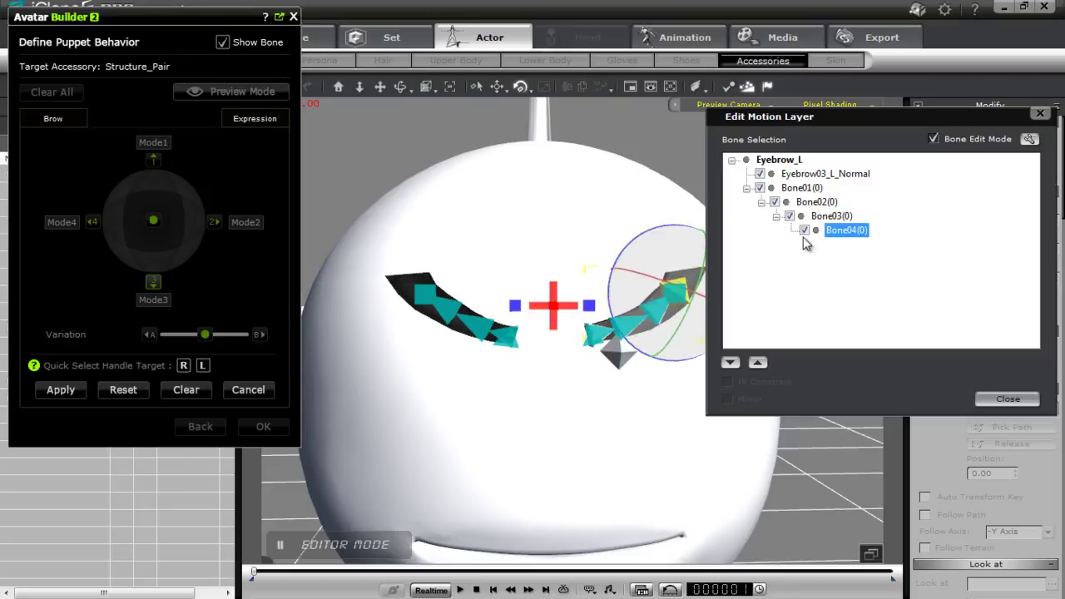
click(1007, 400)
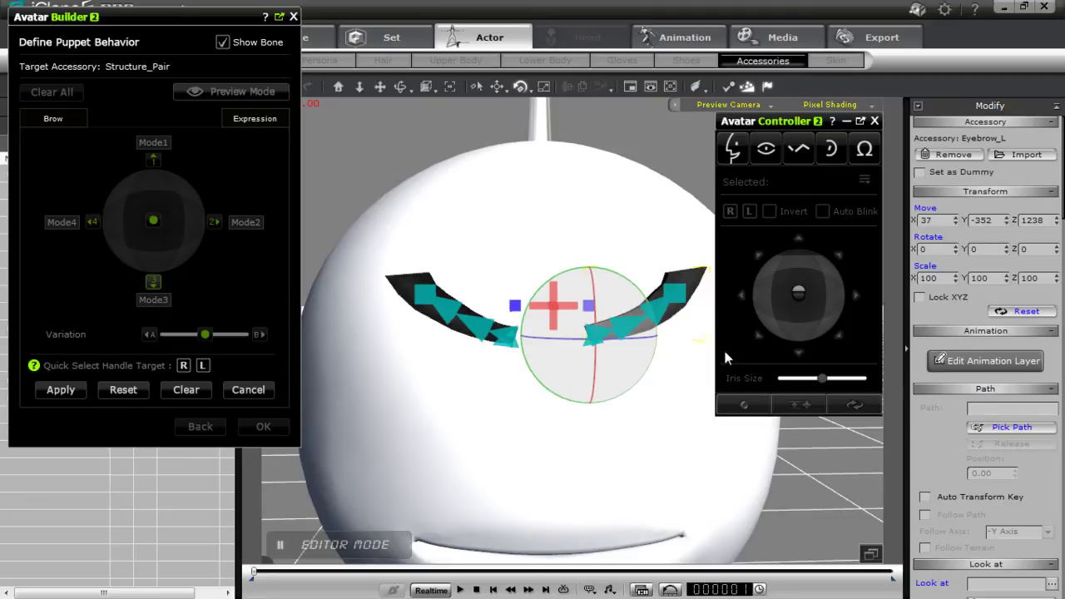
click(71, 391)
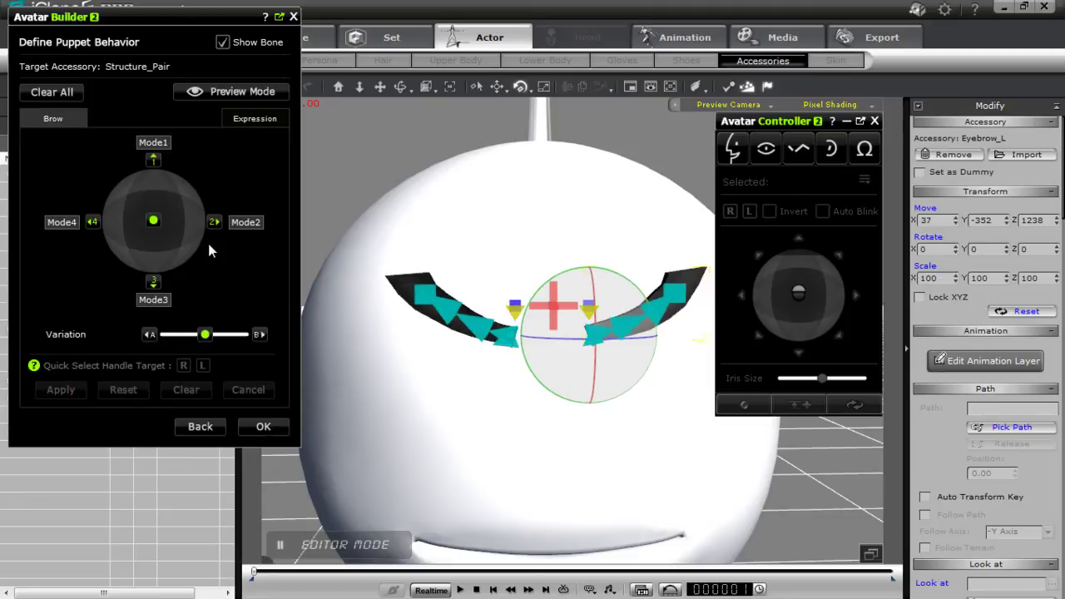
- Reopen brow direction 2 for editing and open the animation layer of Eyebrow_R with its bone hierarchy expanded through Bone04
click(214, 222)
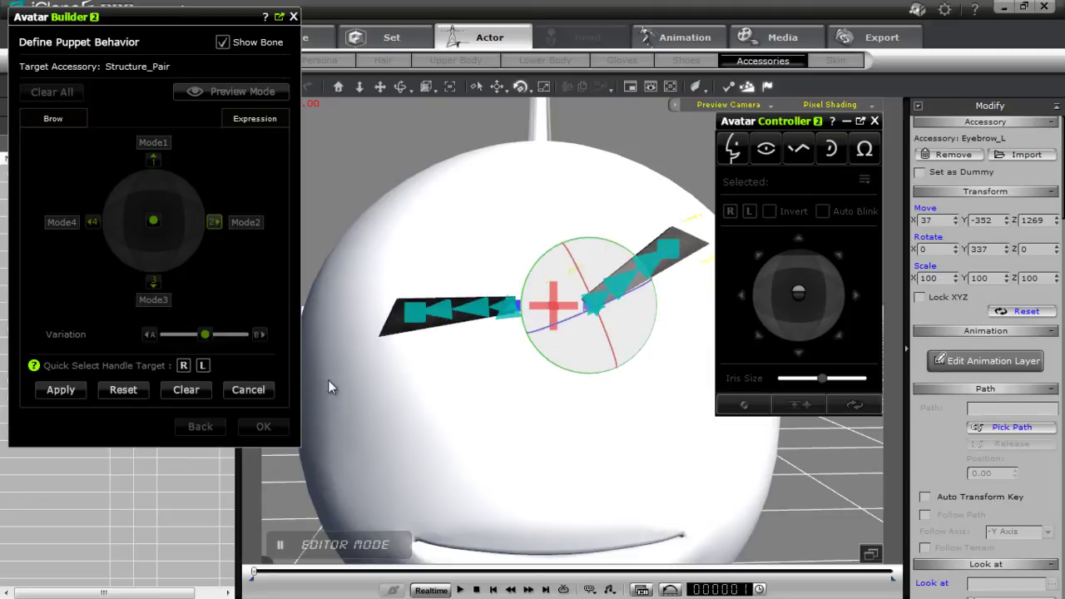
click(183, 365)
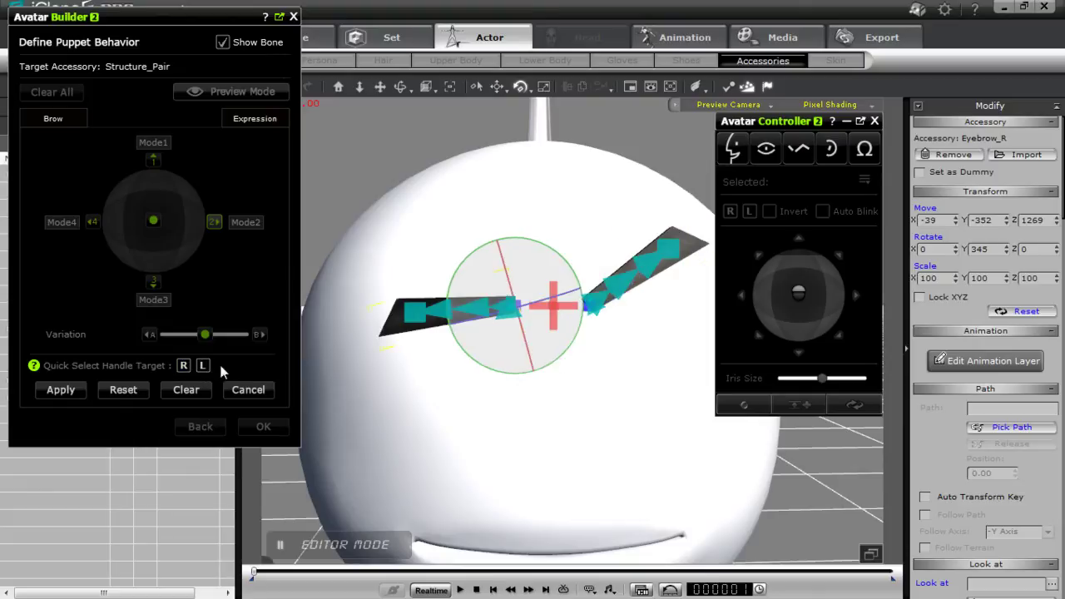
click(990, 361)
click(747, 188)
click(761, 202)
click(776, 217)
- Bend Eyebrow_R so its outer end curves downward in direction 2 by rotating Bone02, Bone03 and Bone04
click(808, 202)
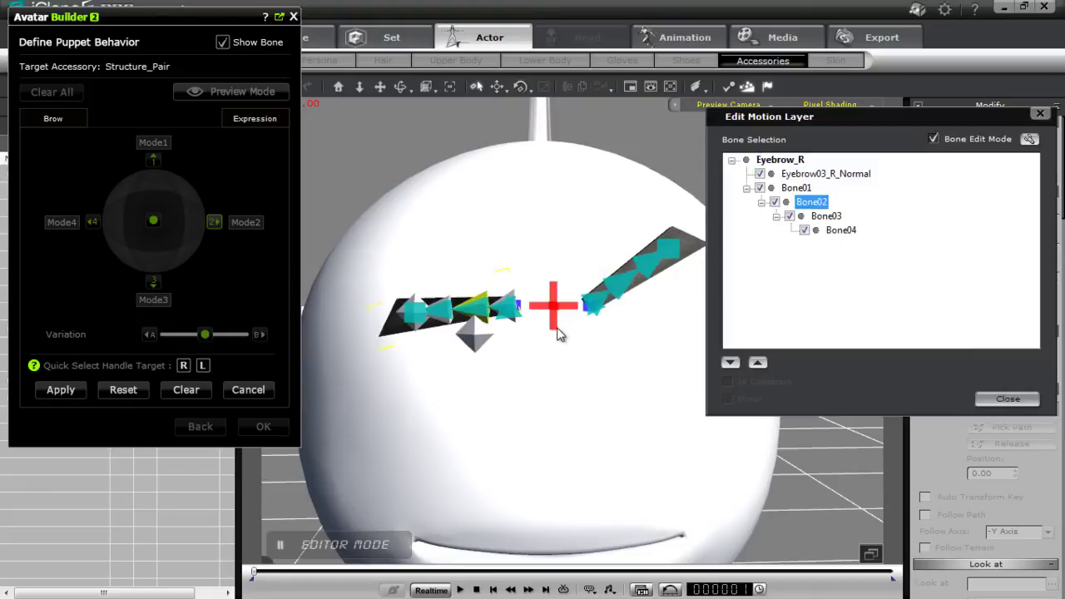
key(e)
drag(432, 288, 414, 394)
click(824, 216)
click(839, 230)
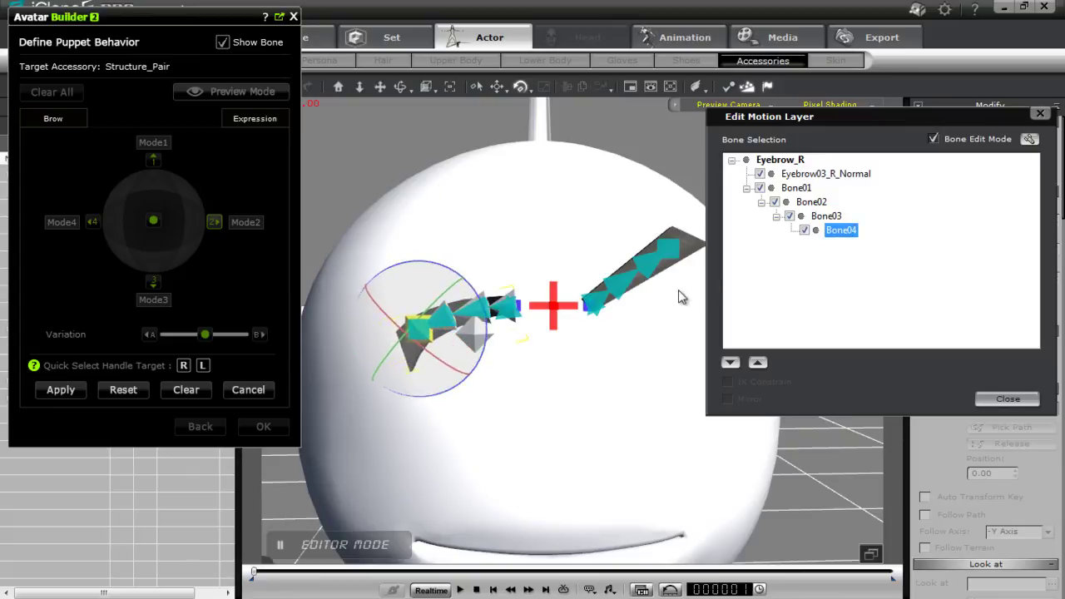
- Bend Eyebrow_L so its outer end curves steeply upward in direction 2 by rotating Bone02(0), Bone03(0) and Bone04(0)
click(203, 365)
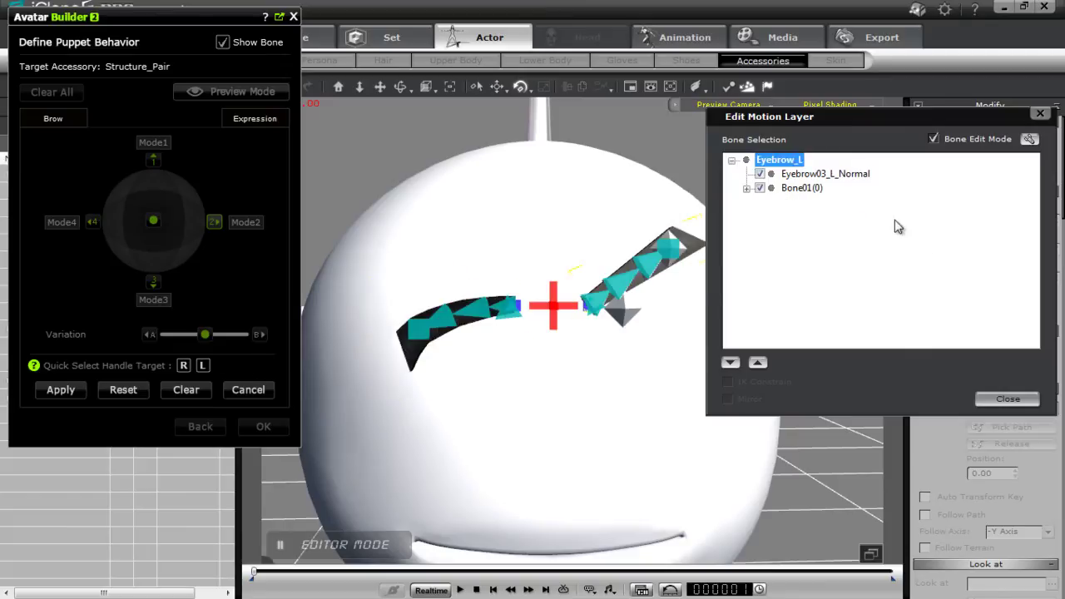
click(746, 188)
click(761, 202)
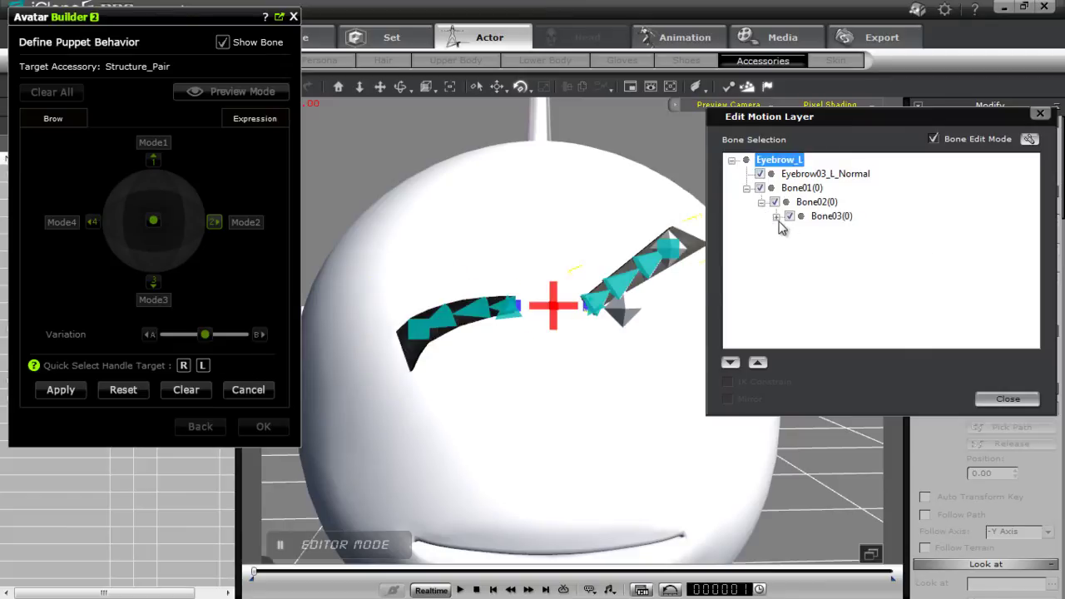
click(776, 216)
click(819, 203)
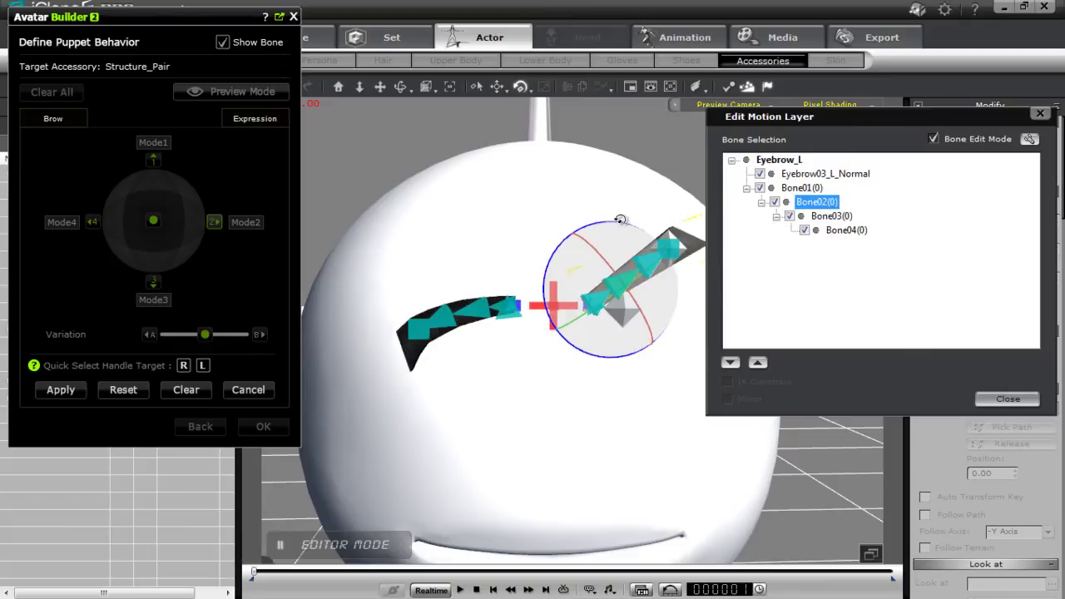
click(836, 217)
drag(635, 198, 616, 202)
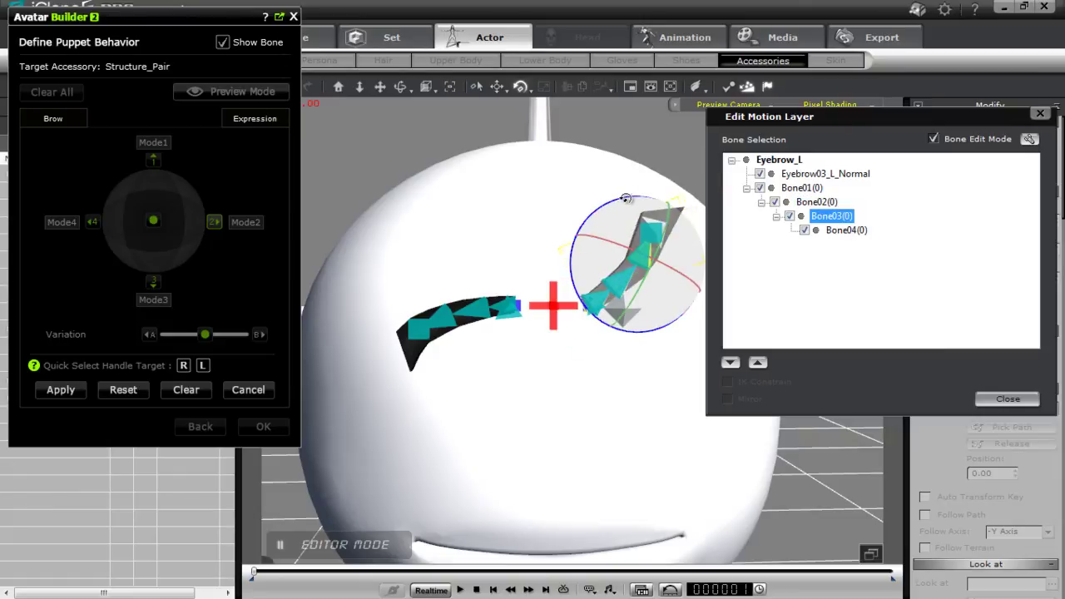
click(844, 232)
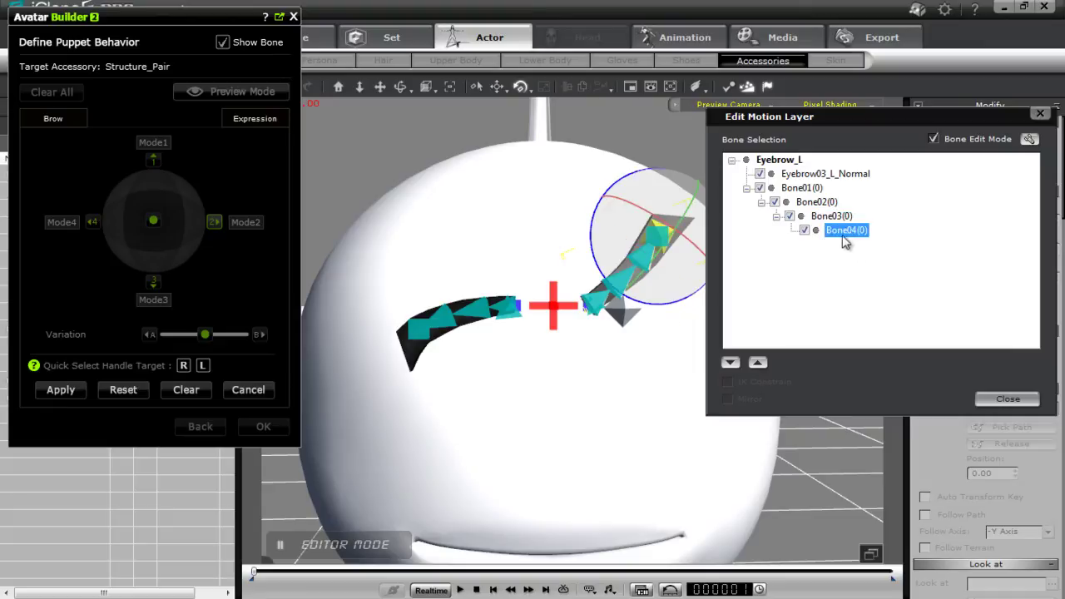
drag(620, 178, 610, 184)
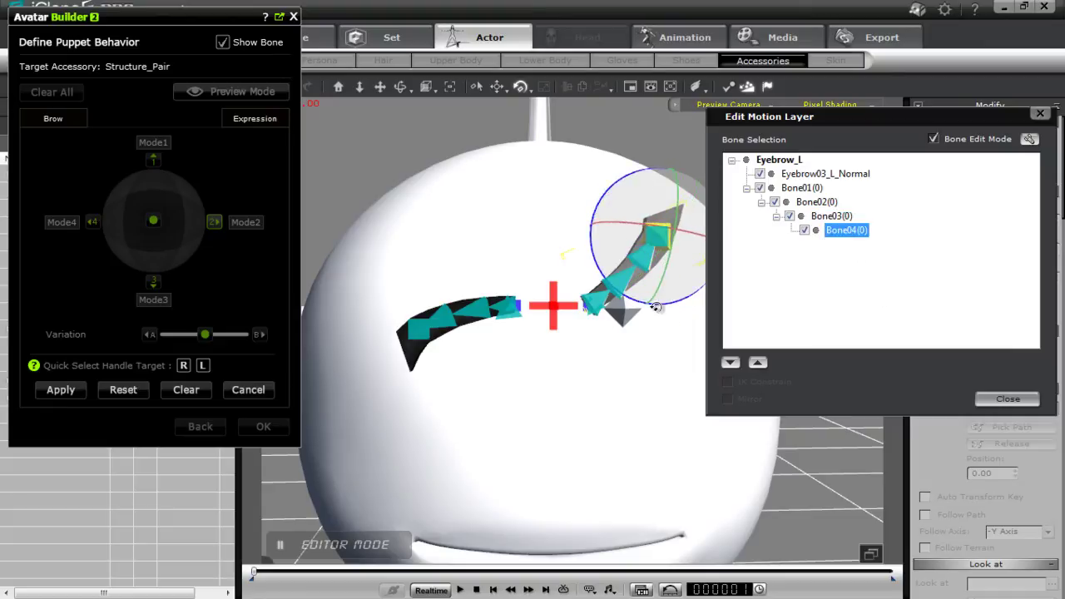
- Fine-tune the inner part of Eyebrow_L by rotating Bone02(0) and Bone01(0), and apply brow direction 2
click(804, 190)
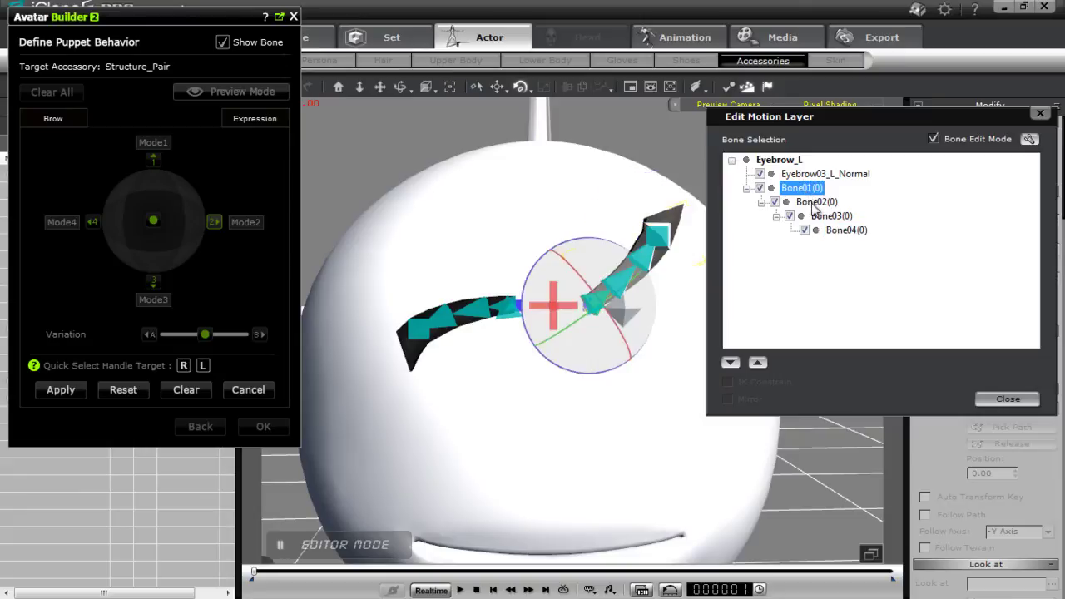
click(814, 204)
drag(604, 217, 596, 238)
click(801, 188)
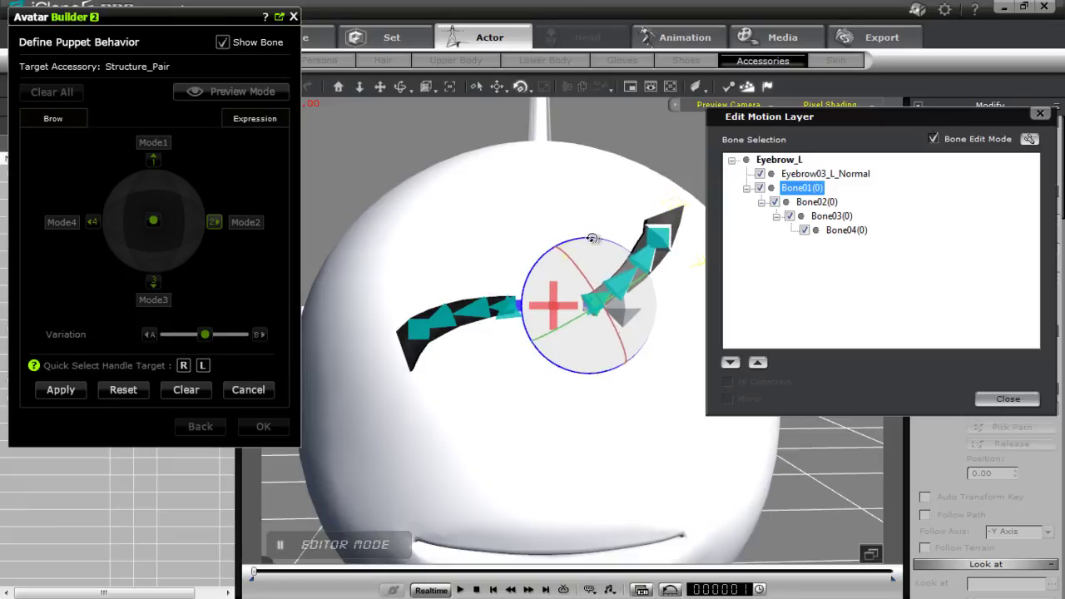
click(38, 388)
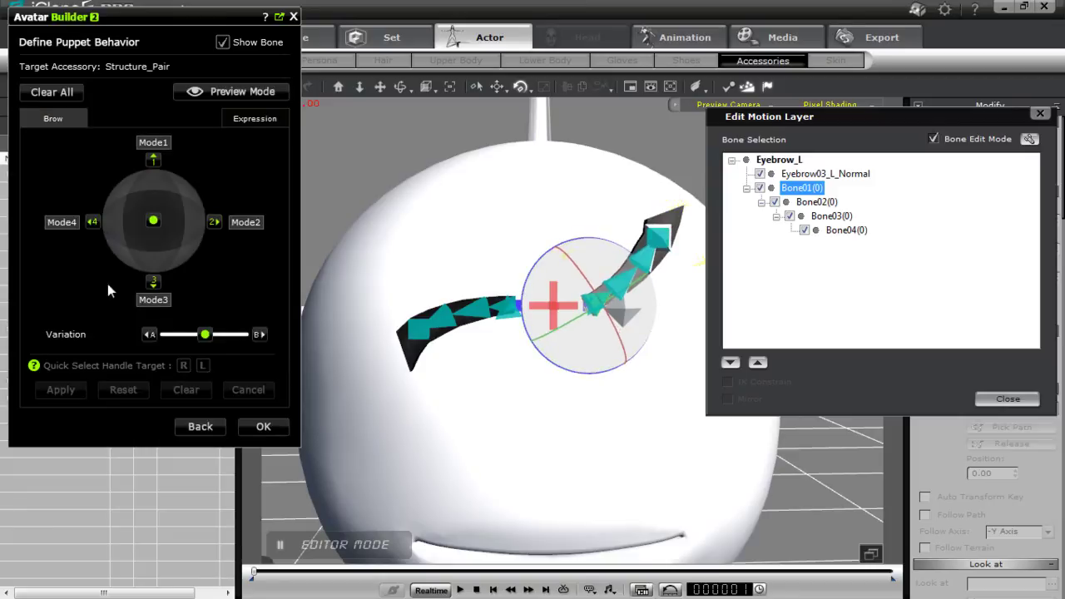
- Reopen brow direction 4 for editing and expand the bone hierarchy of Eyebrow_L through Bone04(0)
click(97, 223)
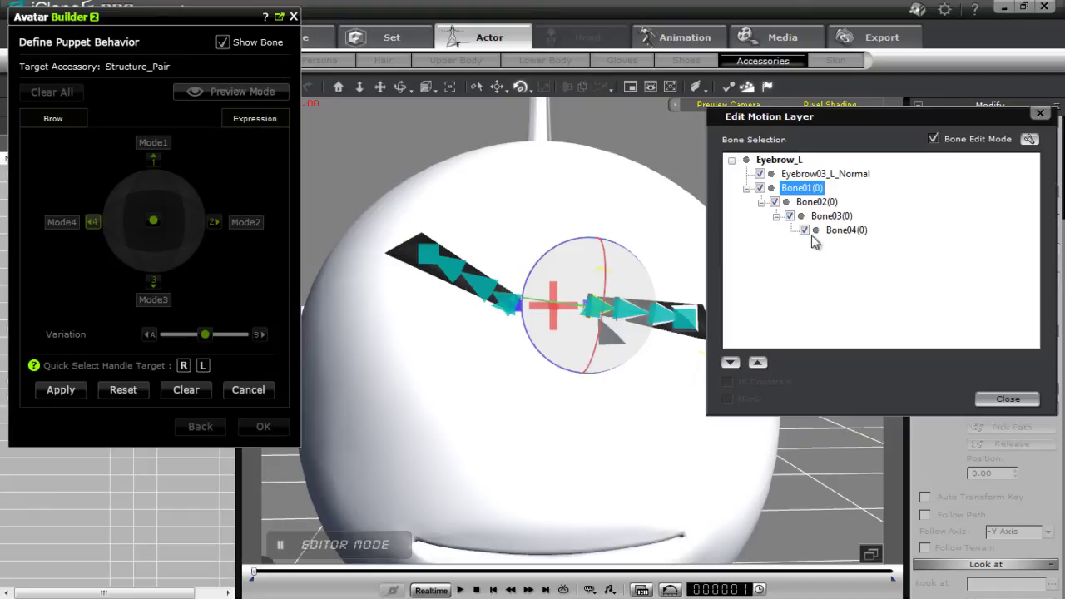
click(816, 201)
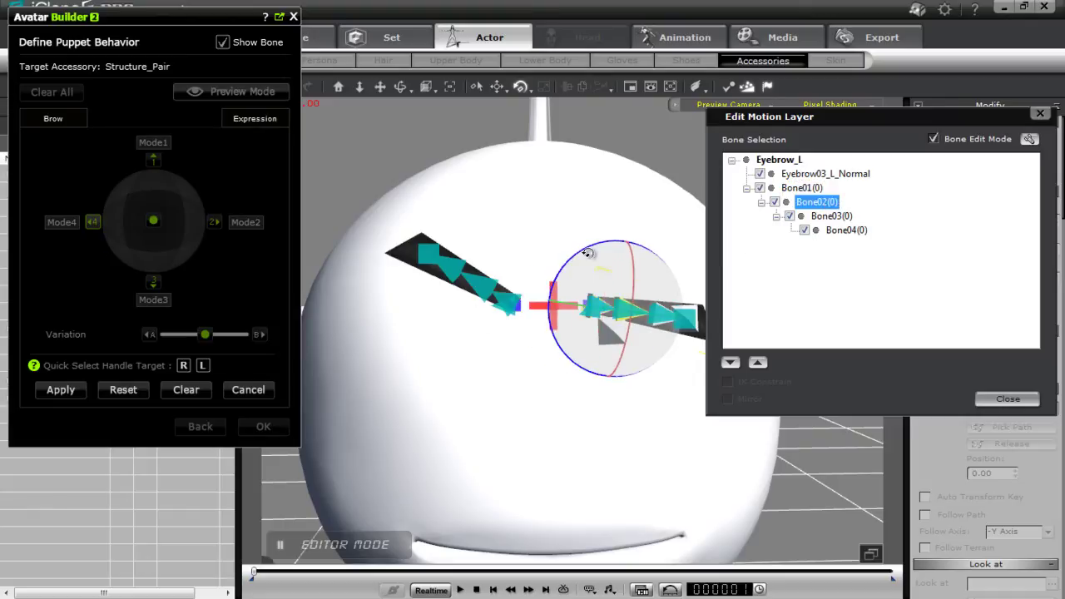
click(203, 367)
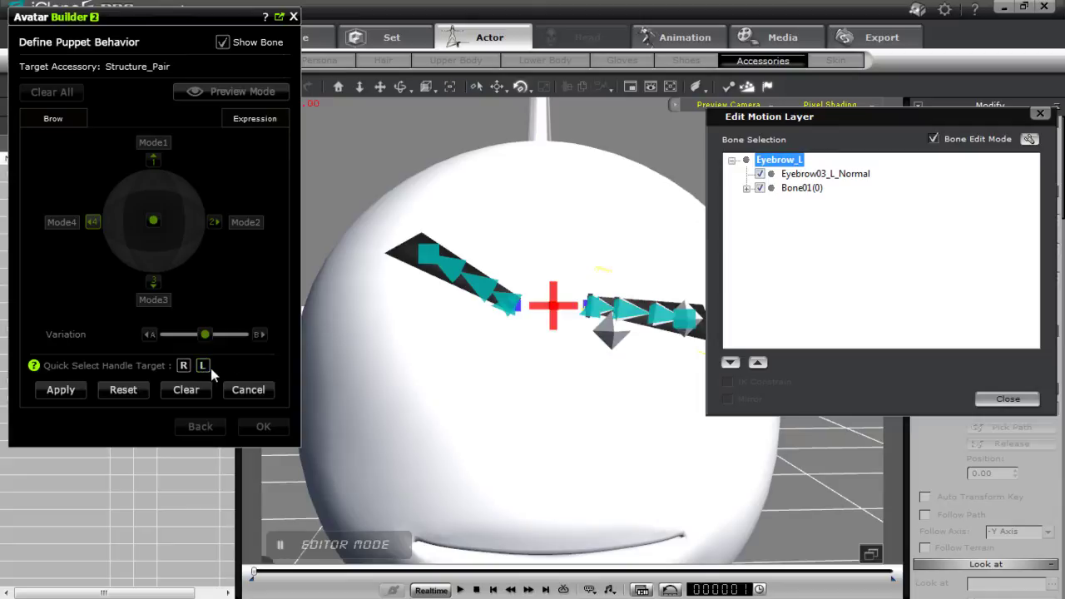
click(746, 188)
click(761, 202)
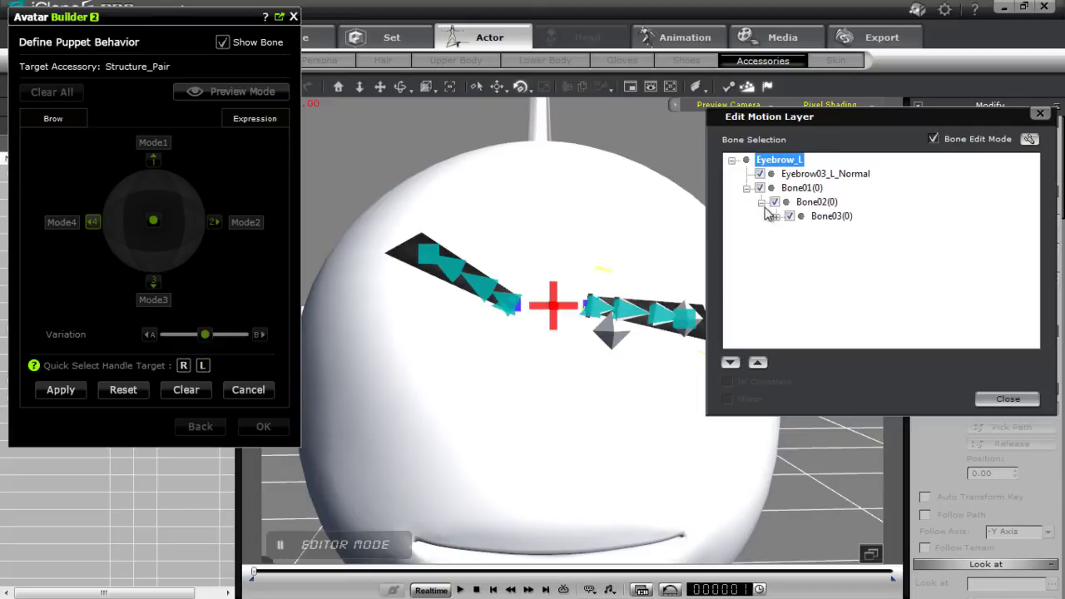
click(776, 216)
- Bend Eyebrow_L so its outer end curves downward in direction 4 by rotating Bone02(0), Bone03(0) and Bone04(0)
click(809, 202)
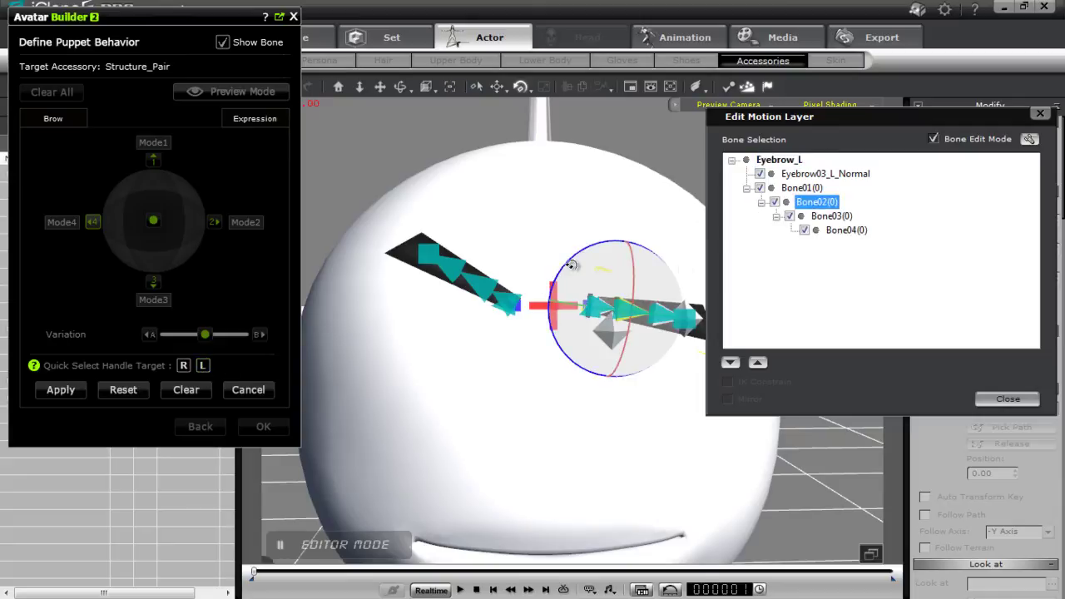
drag(571, 268, 657, 249)
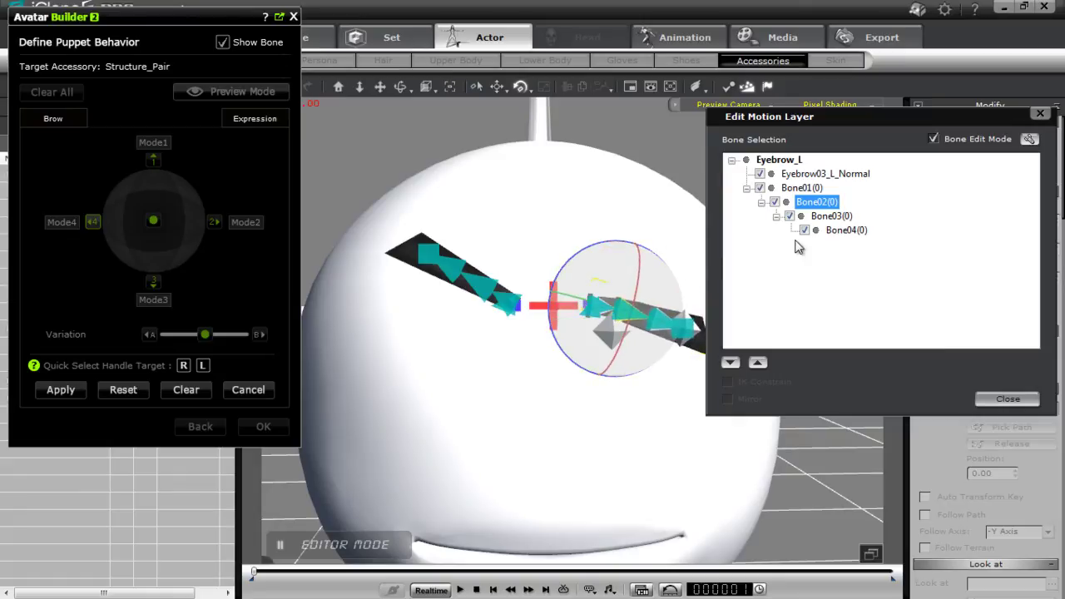
click(830, 216)
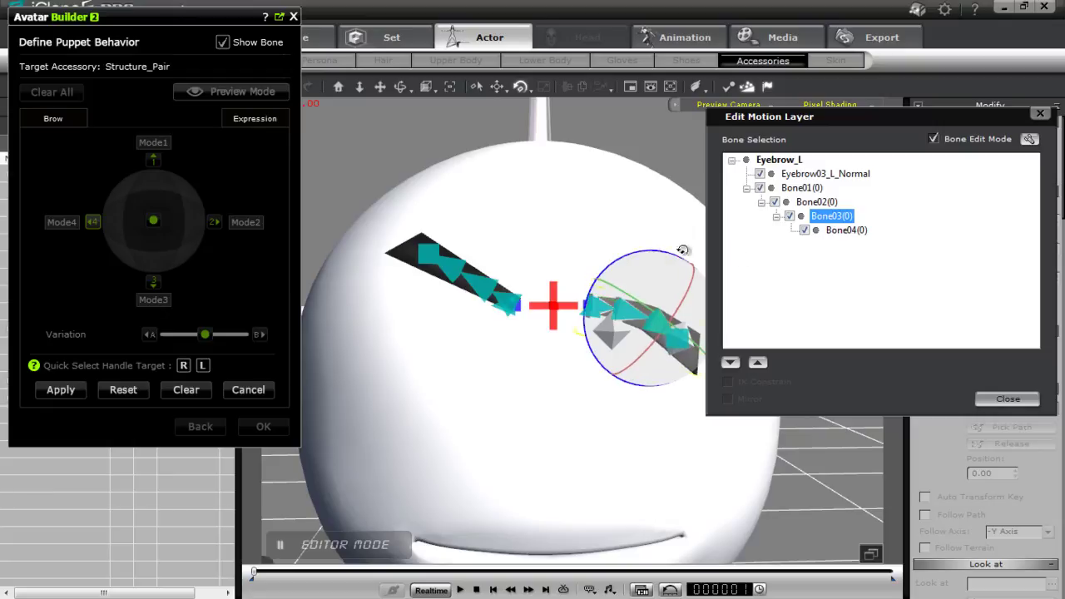
click(845, 230)
drag(647, 278, 665, 280)
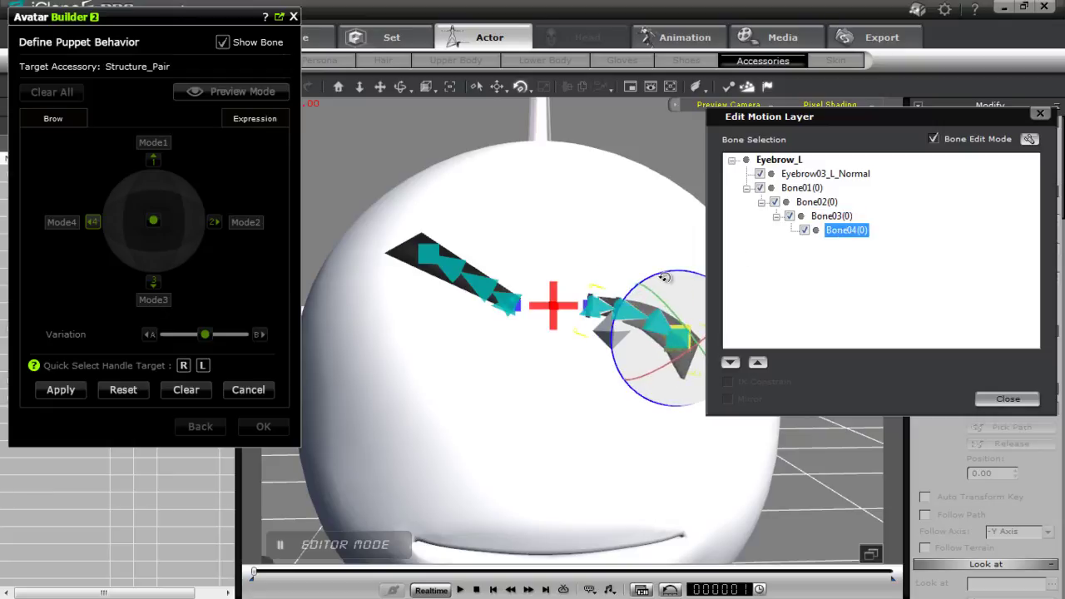
- Bend Eyebrow_R so its outer end curves steeply upward in direction 4 by rotating Bone02, Bone03 and Bone04
click(184, 368)
click(746, 188)
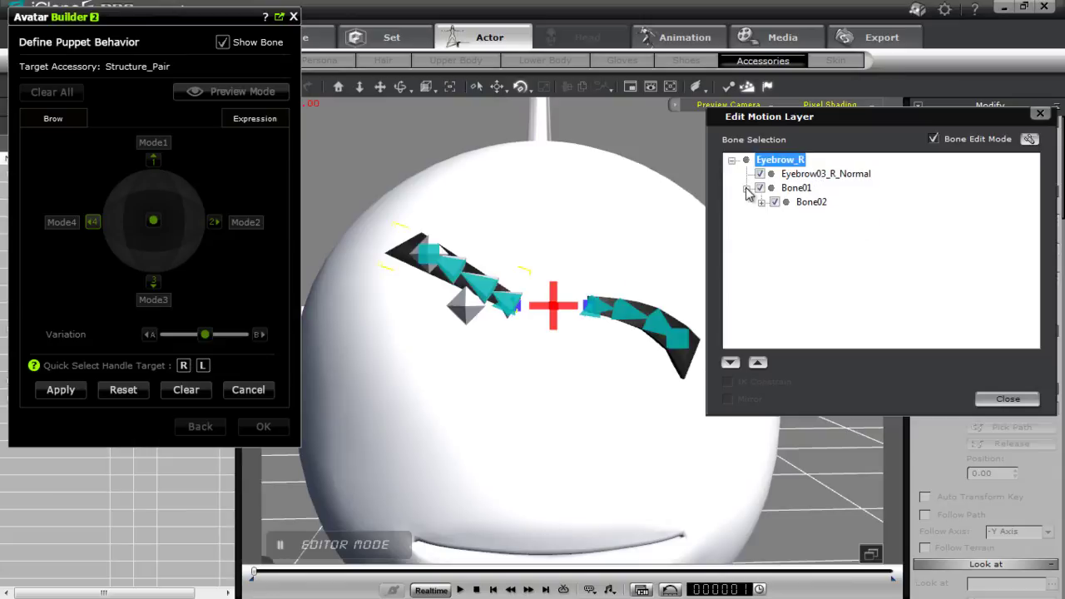
click(760, 202)
click(776, 215)
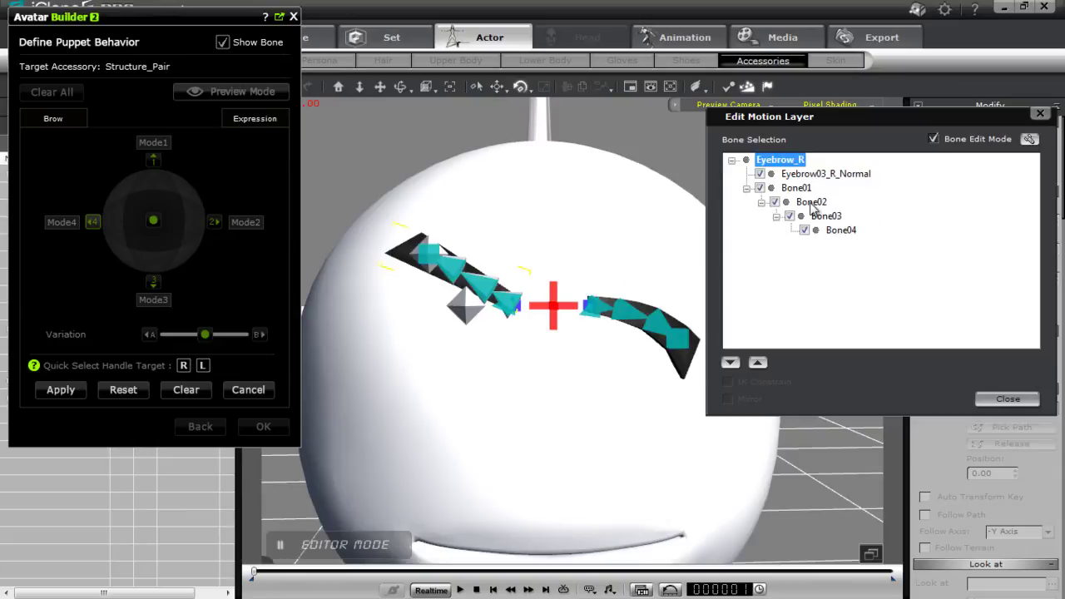
click(796, 188)
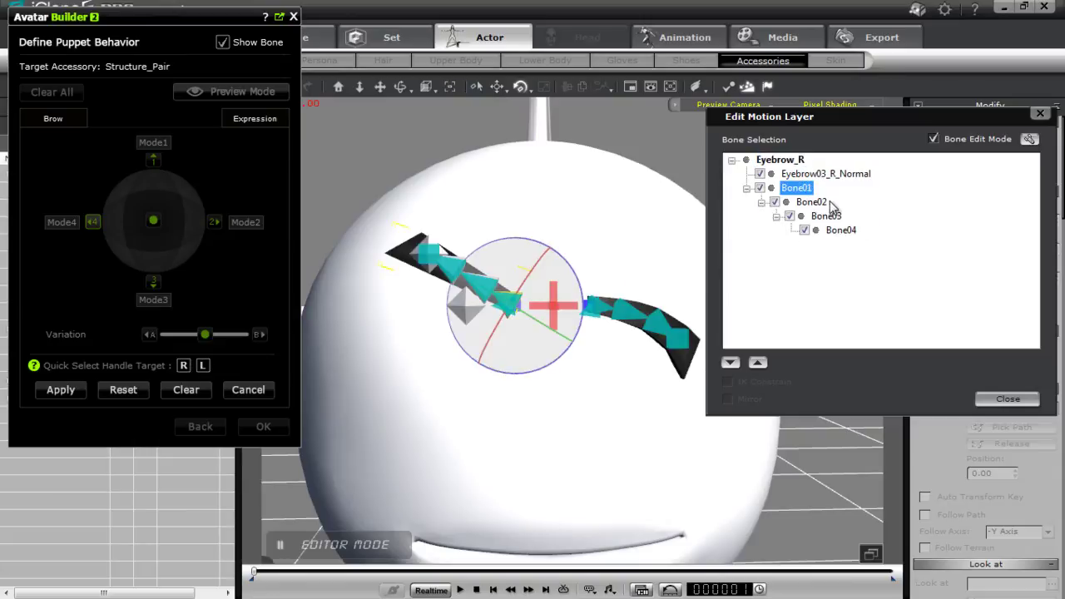
click(826, 202)
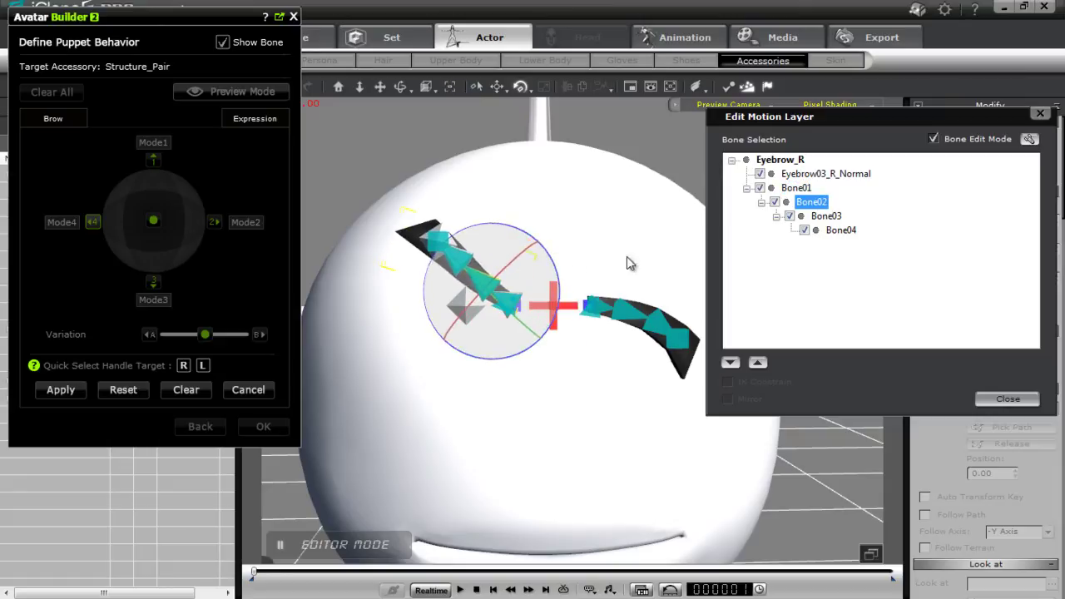
click(827, 216)
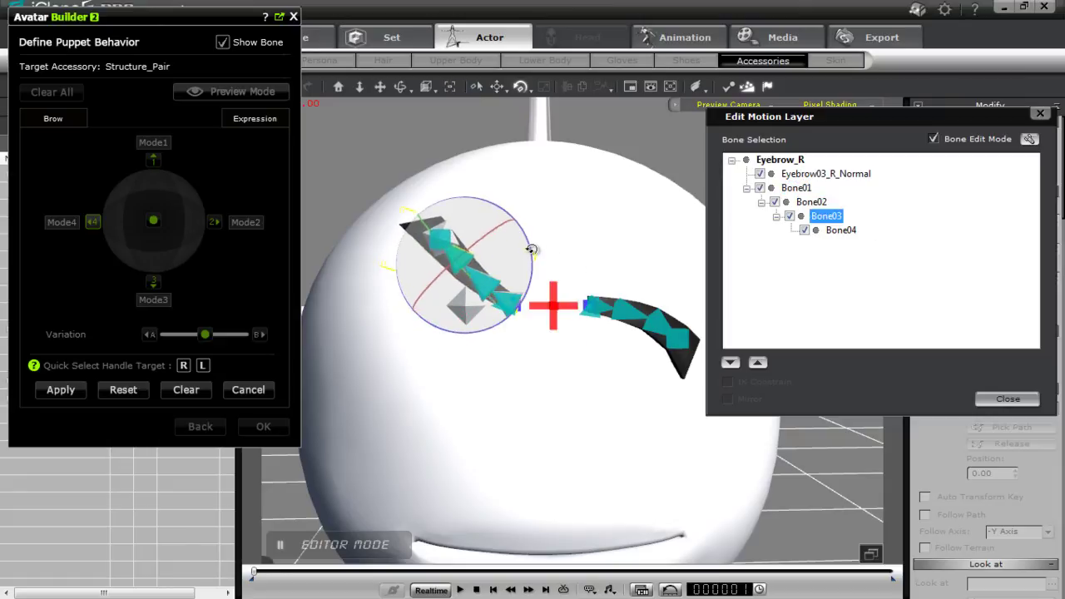
click(844, 231)
drag(502, 221, 519, 237)
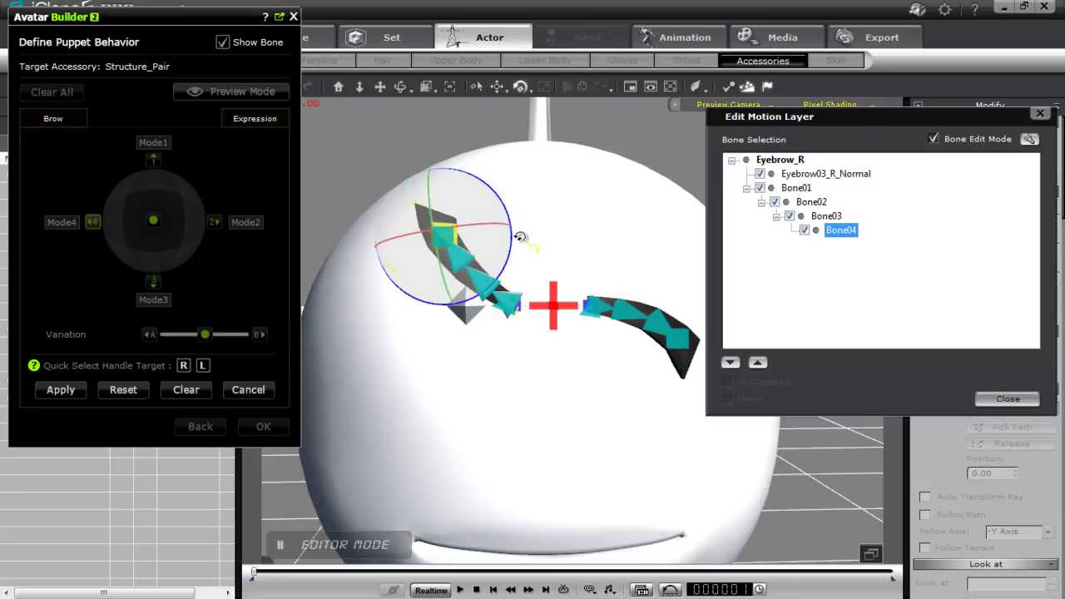
- Fine-tune the inner end of Eyebrow_R by rotating Bone01, and apply brow direction 4
click(794, 190)
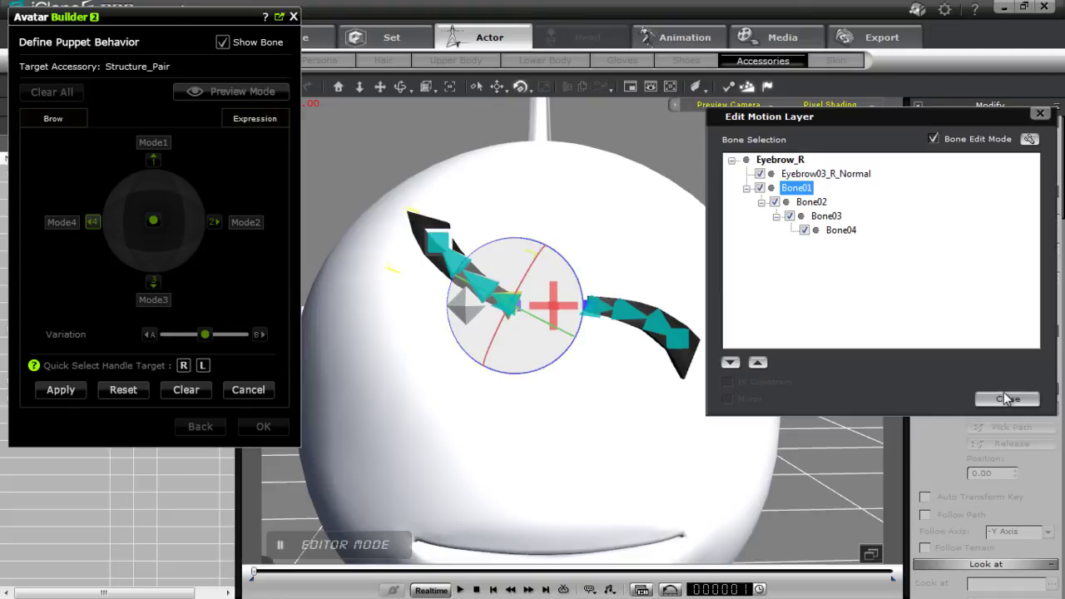
click(1007, 399)
click(55, 391)
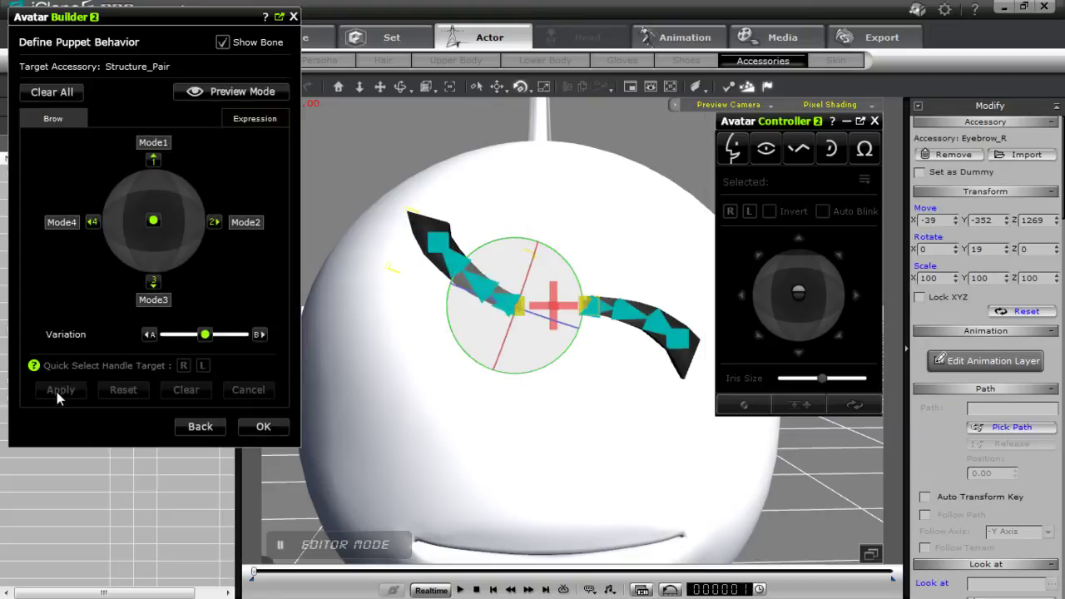
- Preview the four brow directions, and test the brow puppeteering of Structure_Pair in the Avatar Controller
click(252, 94)
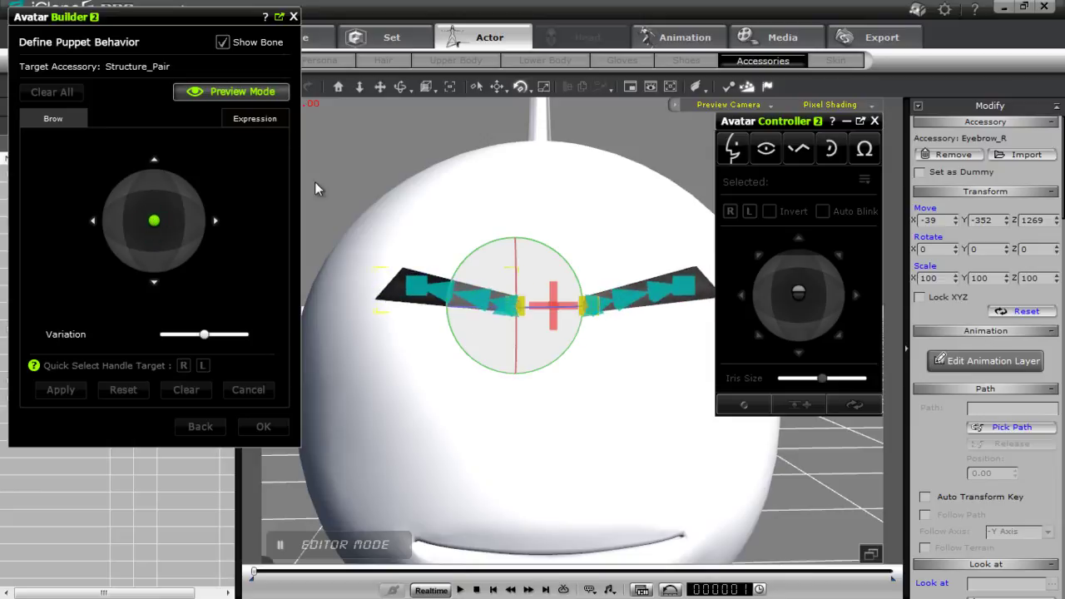
click(250, 93)
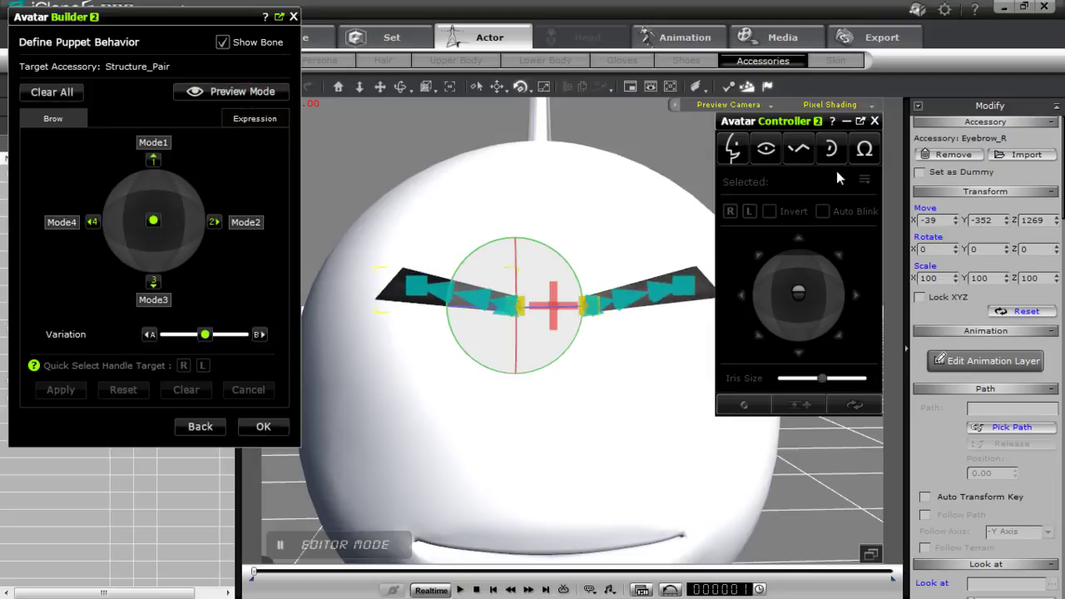
click(800, 155)
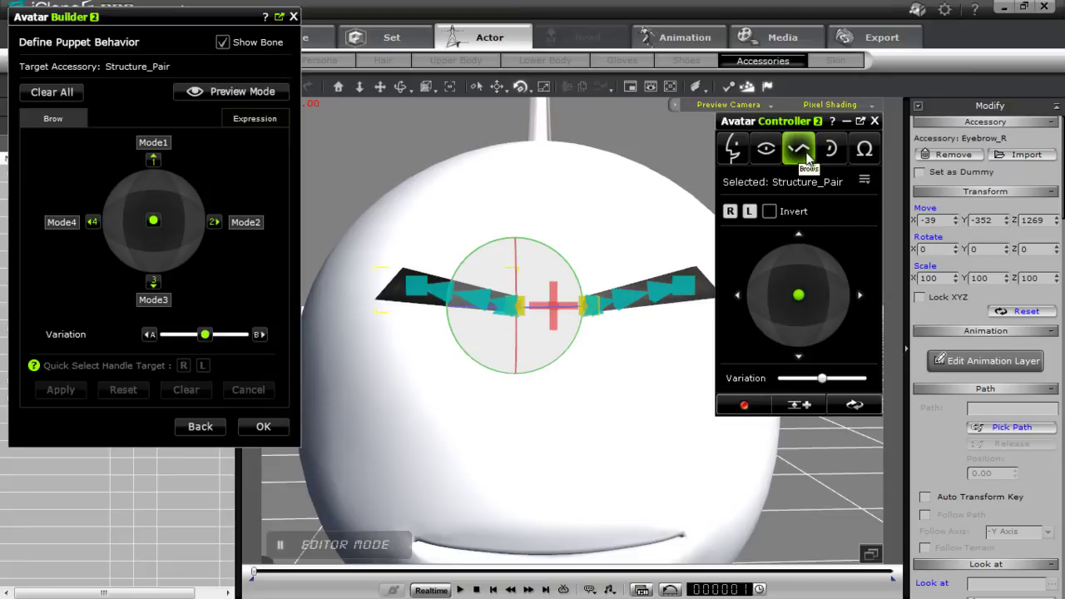
drag(799, 299, 777, 334)
click(803, 405)
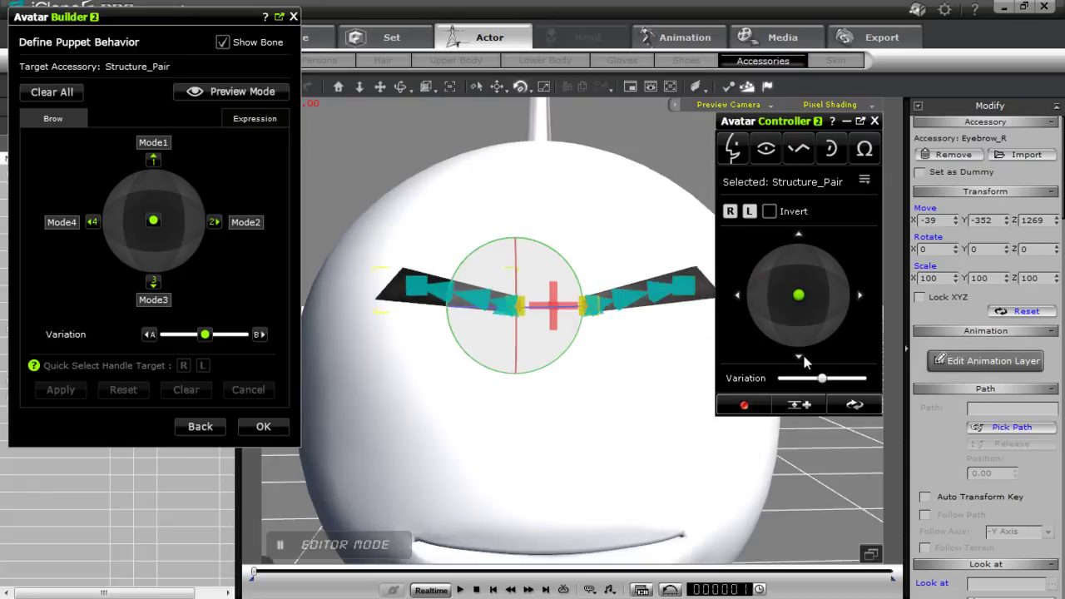
- Define and apply the neutral Variation position of the brows, with Dummy_R and Dummy_L as the handle targets
click(205, 334)
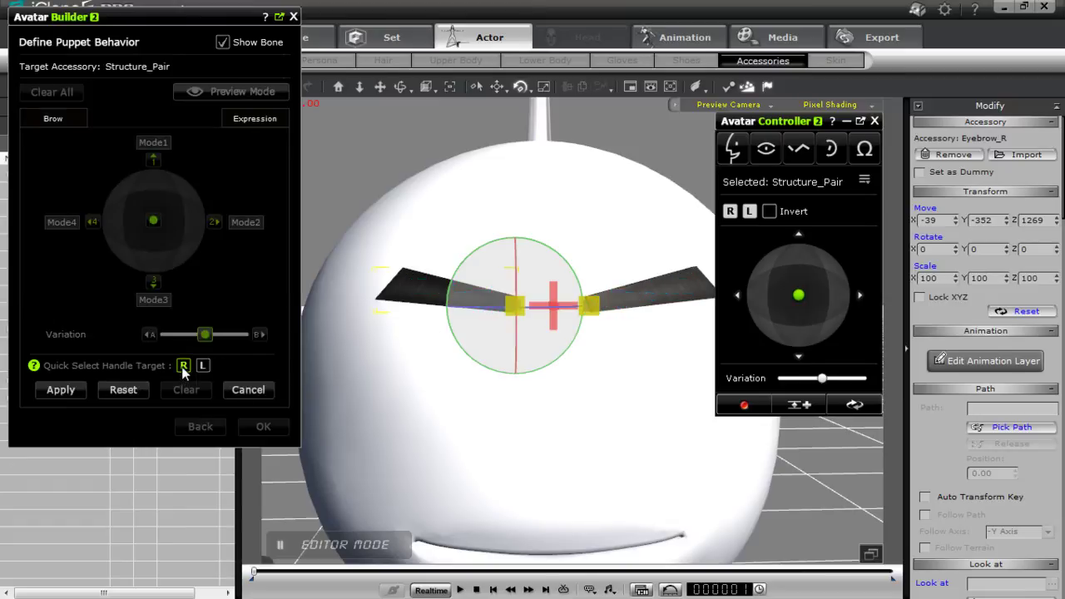
click(63, 391)
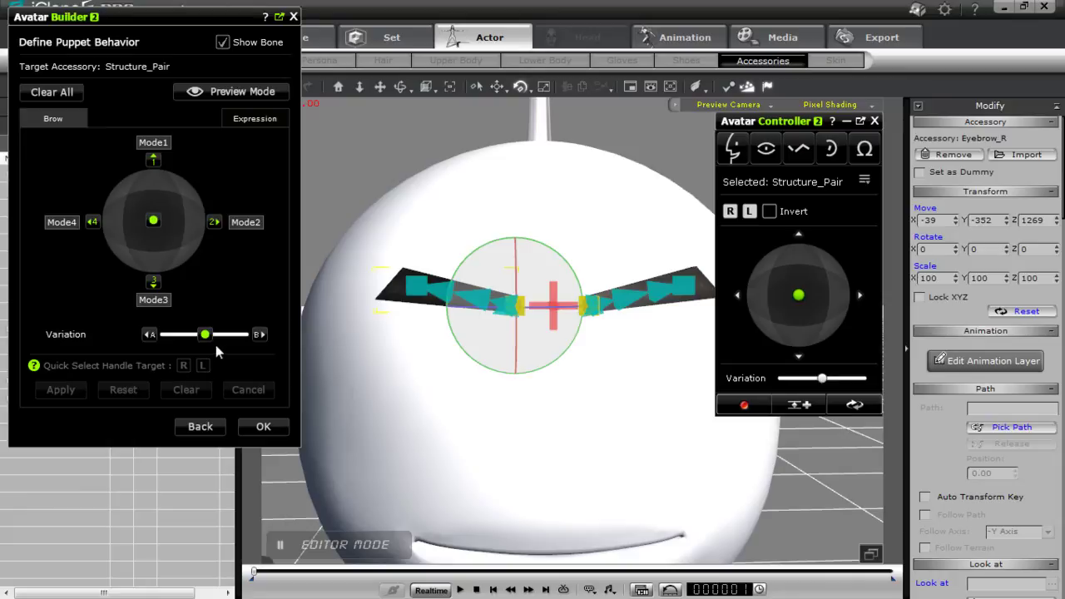
click(206, 334)
click(52, 395)
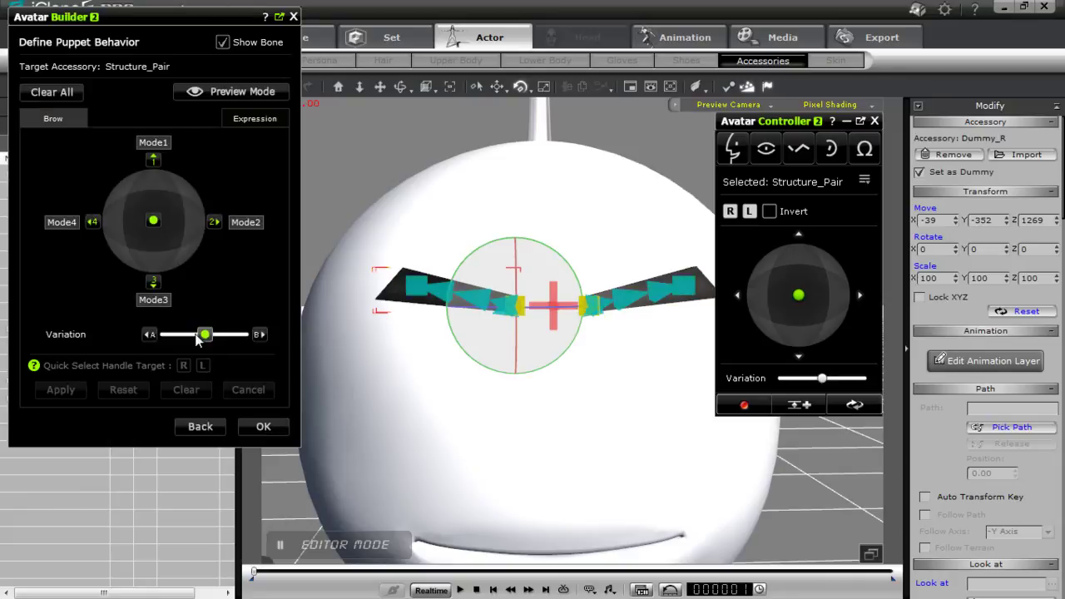
click(205, 334)
click(73, 389)
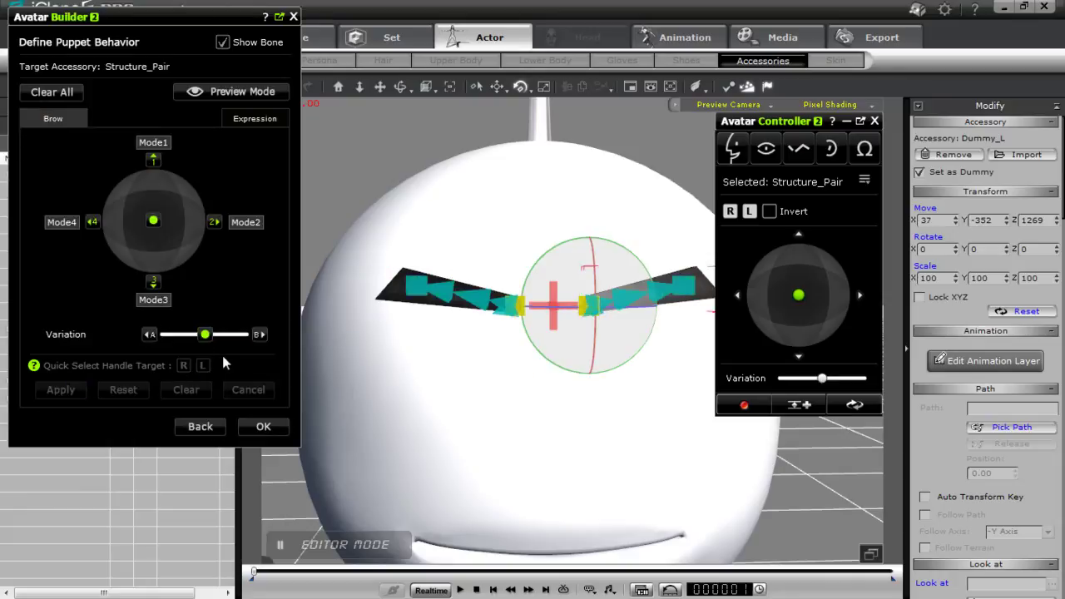
- Define Variation B with raised brows by moving Dummy_L up to Z 1389 and Dummy_R to Z 1388, and apply it
click(260, 335)
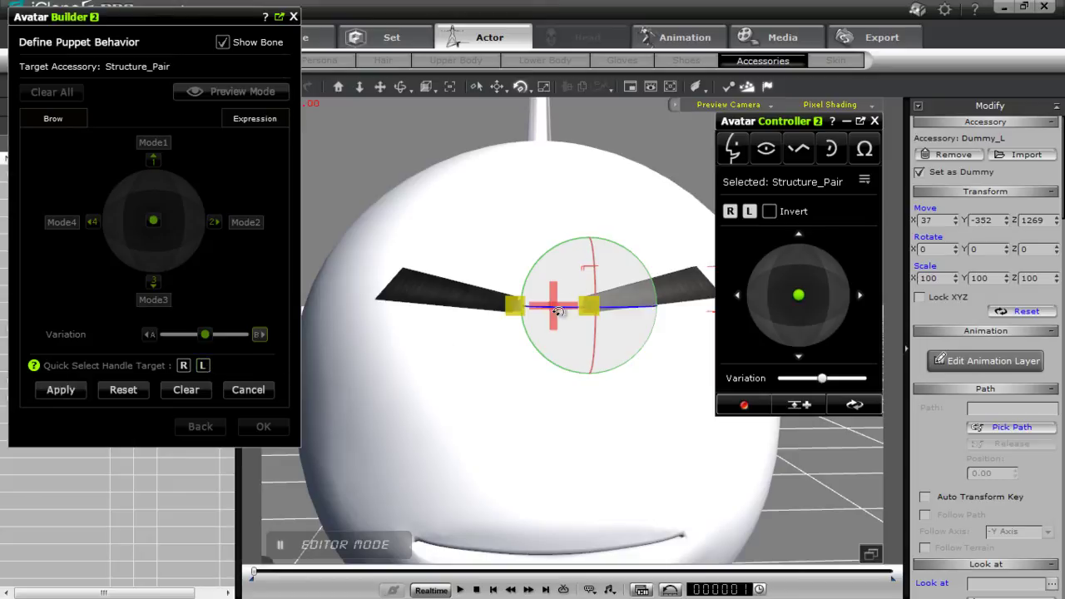
key(w)
drag(554, 209, 613, 111)
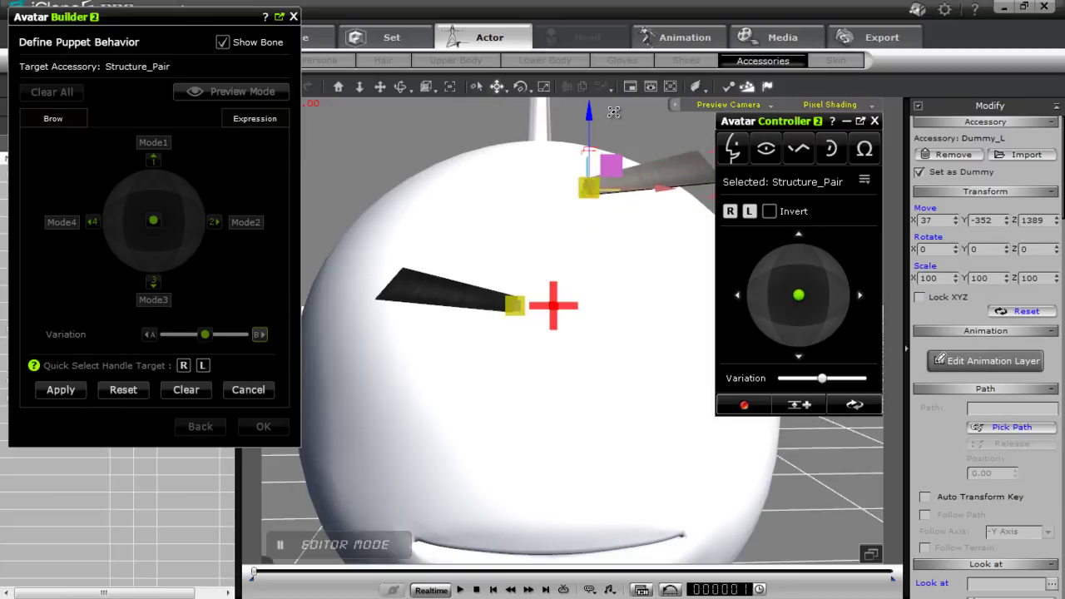
click(184, 365)
drag(520, 218, 522, 108)
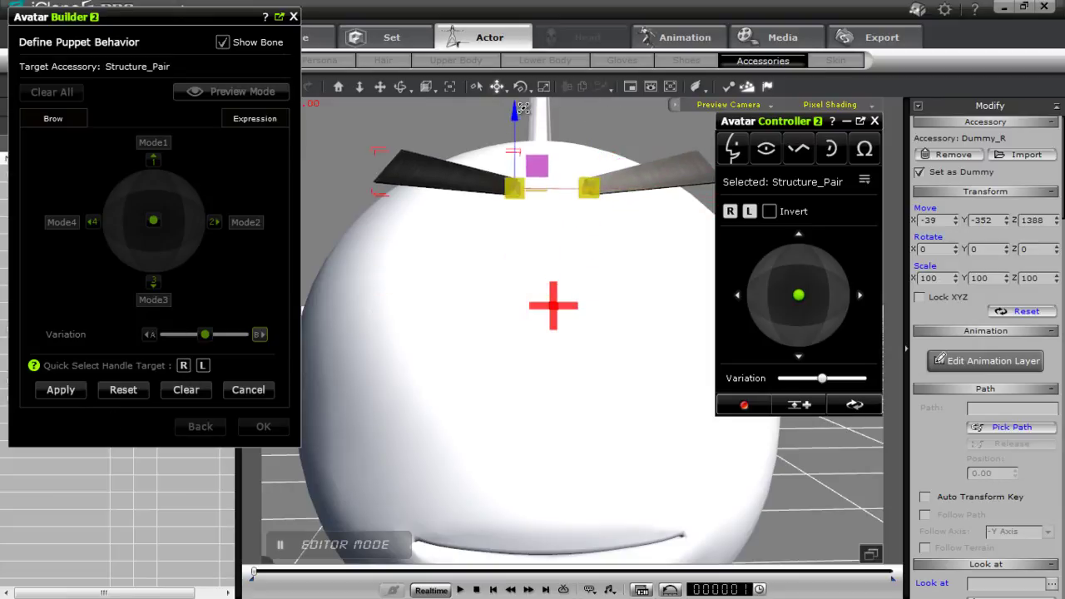
click(67, 389)
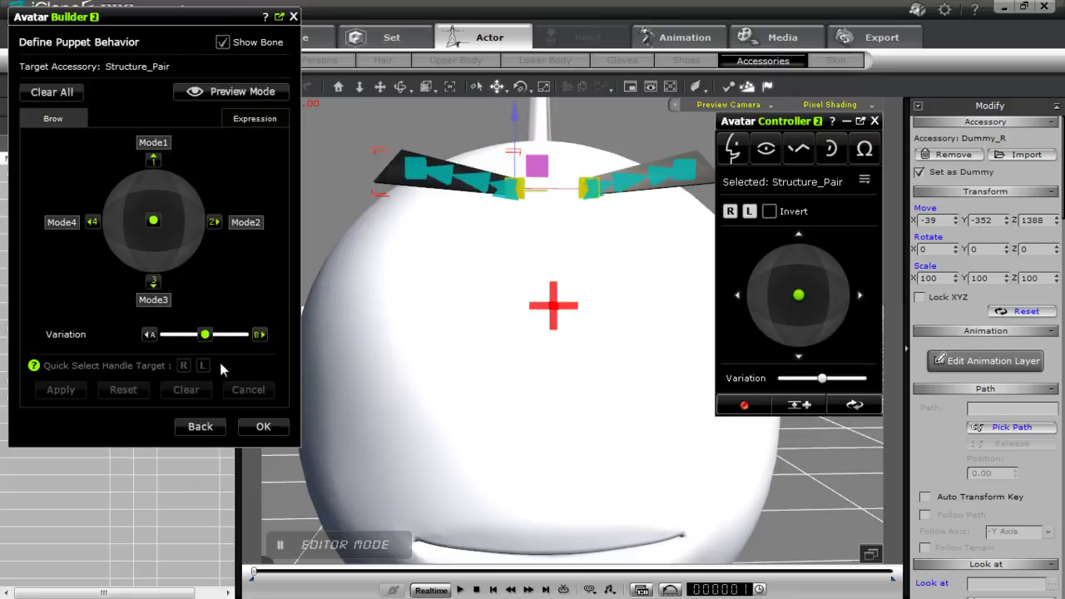
- Define Variation A with lowered brows by moving Dummy_R and Dummy_L down to Z 1210, and apply it
click(125, 390)
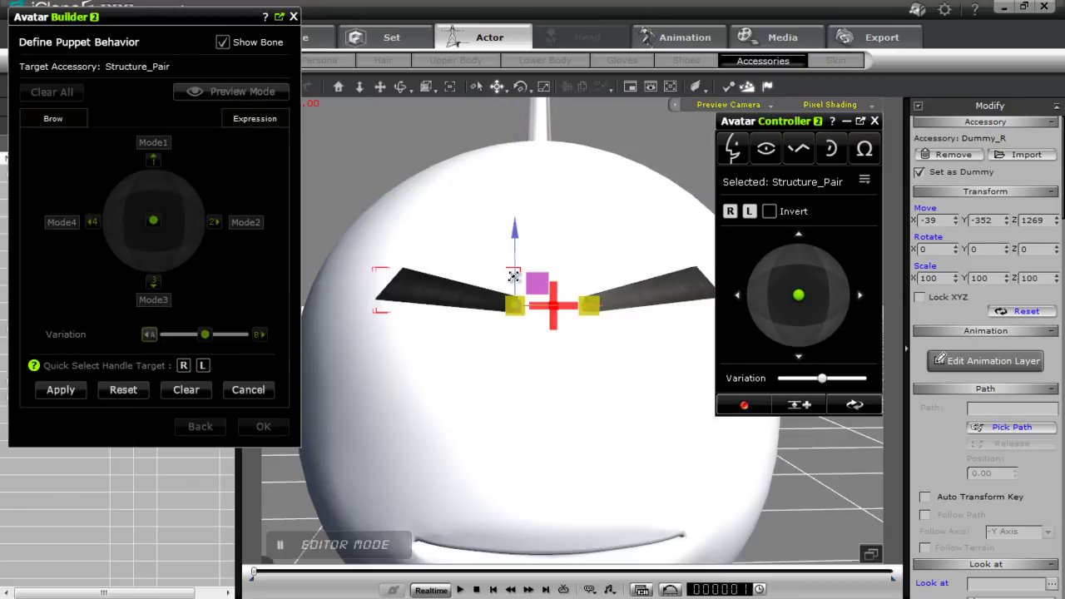
drag(515, 235, 495, 291)
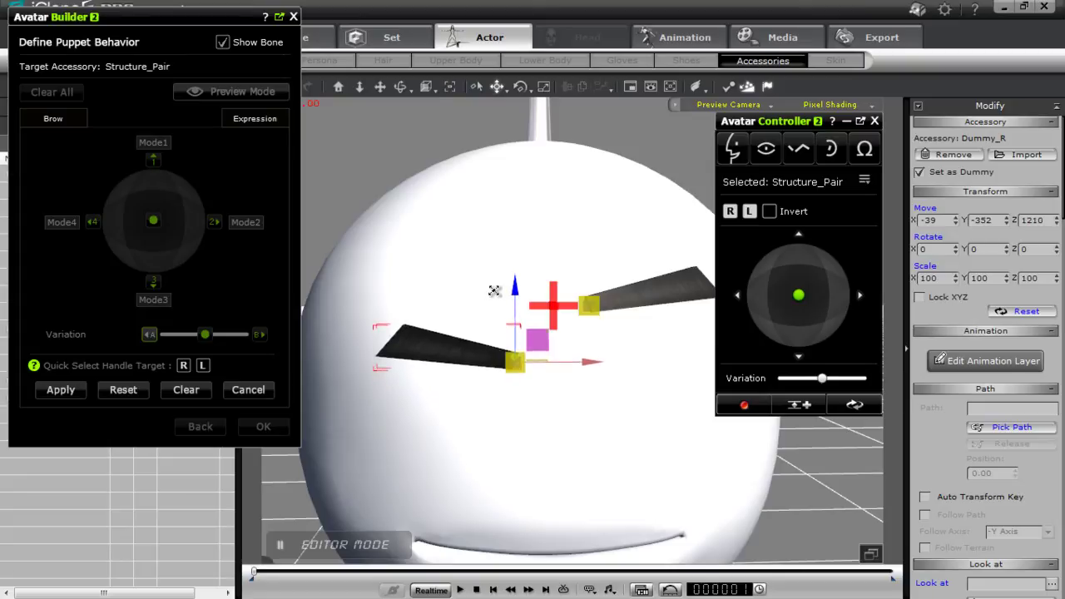
click(202, 365)
drag(589, 231, 586, 286)
click(60, 389)
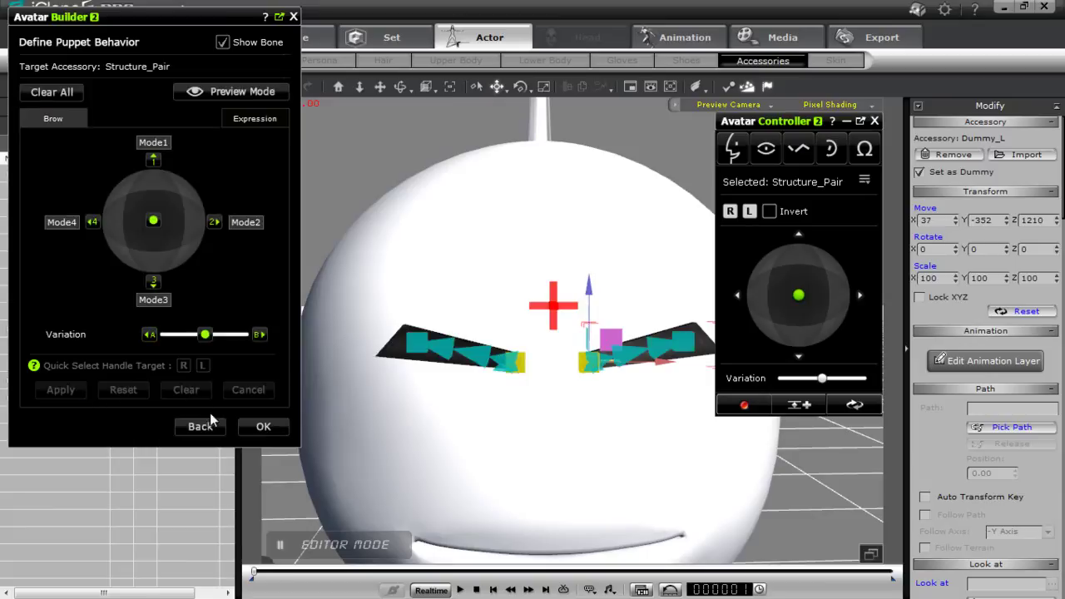
- Preview how the Variation setting moves the brows between its A and B extremes
click(266, 95)
drag(205, 338, 97, 333)
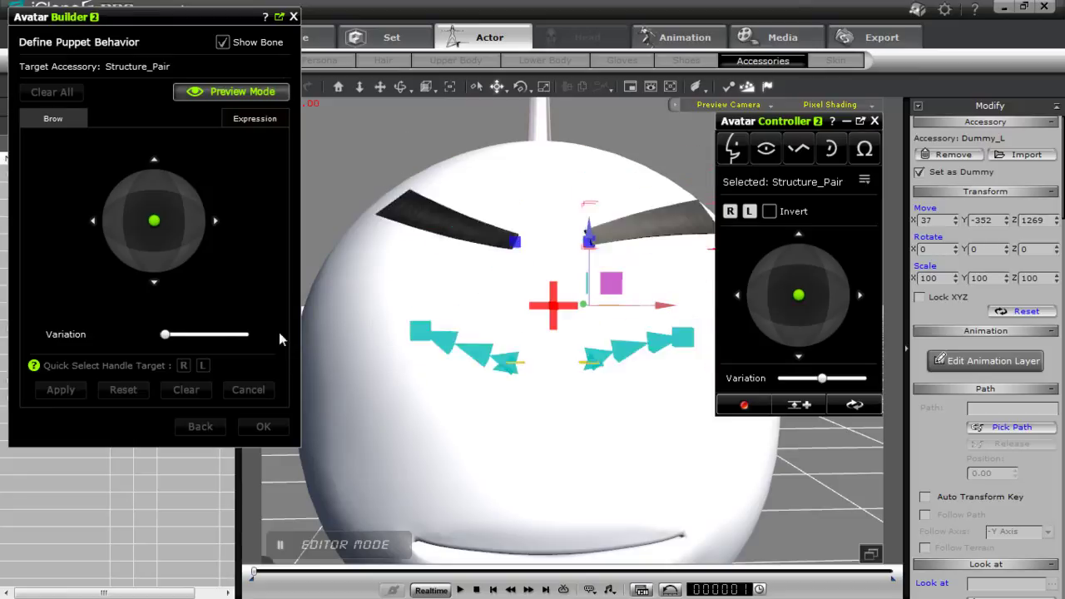
drag(163, 335, 230, 334)
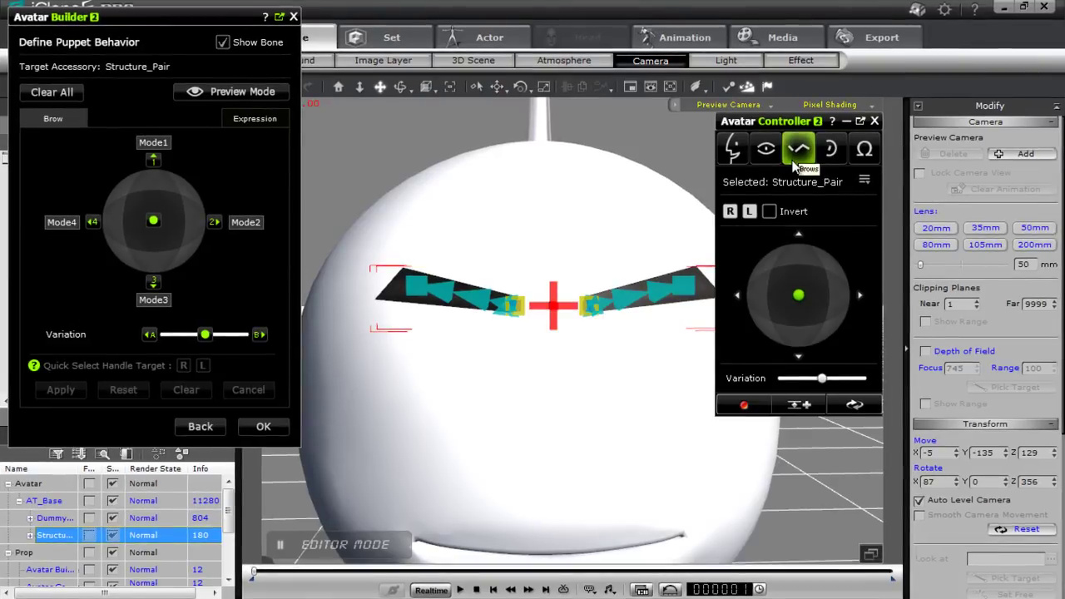
- Test the Avatar Controller's brow puppeteering on both brows, on the right and left brow separately, and with Invert enabled
drag(799, 297, 861, 274)
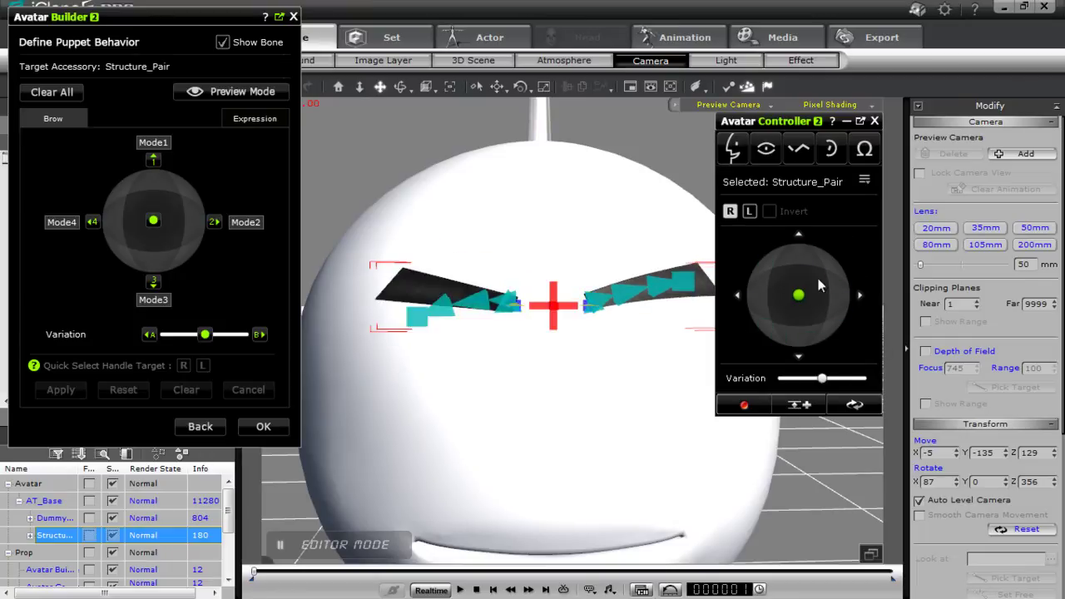
click(731, 213)
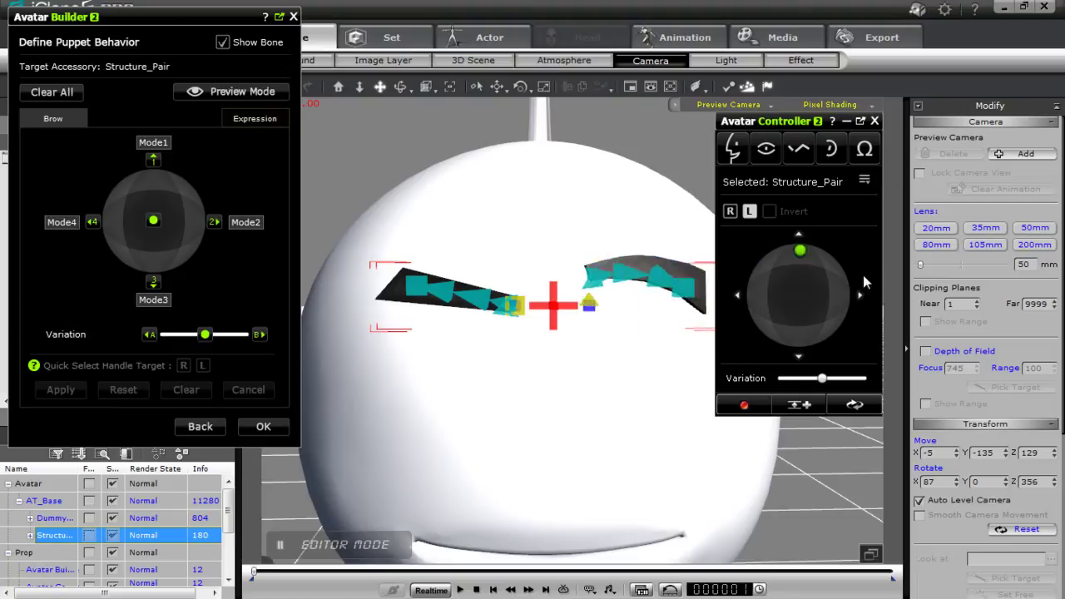
click(749, 212)
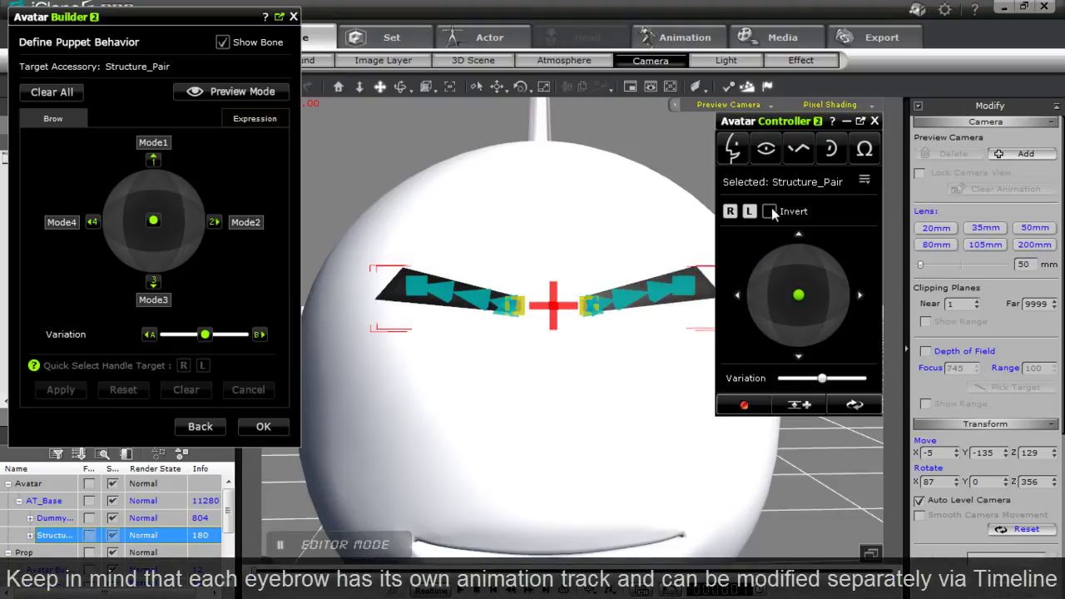
click(769, 211)
mouse_move(797, 300)
mouse_down()
mouse_move(800, 279)
mouse_move(795, 315)
mouse_move(747, 299)
mouse_move(866, 273)
mouse_move(815, 258)
mouse_move(706, 273)
mouse_move(870, 207)
mouse_move(817, 478)
mouse_move(556, 390)
mouse_move(707, 332)
mouse_move(776, 287)
mouse_move(860, 303)
mouse_move(801, 300)
mouse_move(802, 318)
mouse_move(803, 285)
mouse_move(796, 303)
mouse_up()
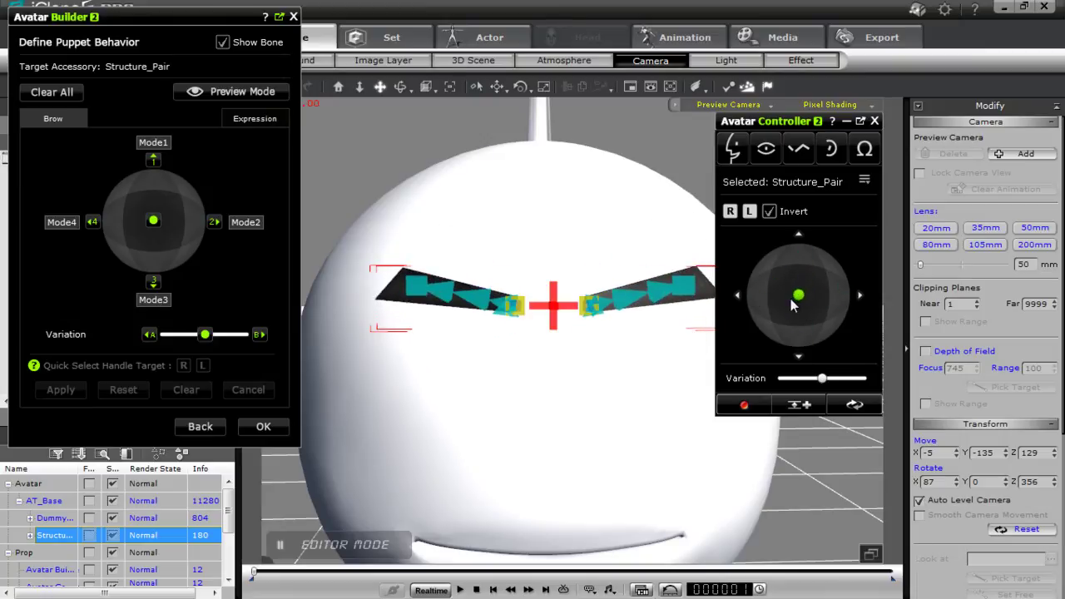